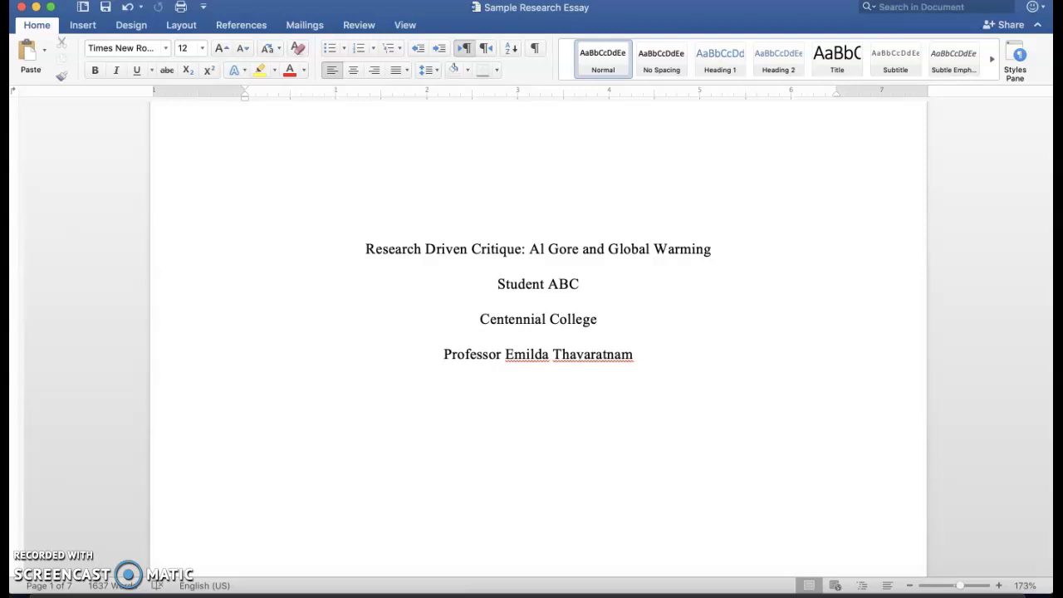
# Examine the title page's layout, including the running head, page number and the title block
pyautogui.scroll(5, 268, 365)
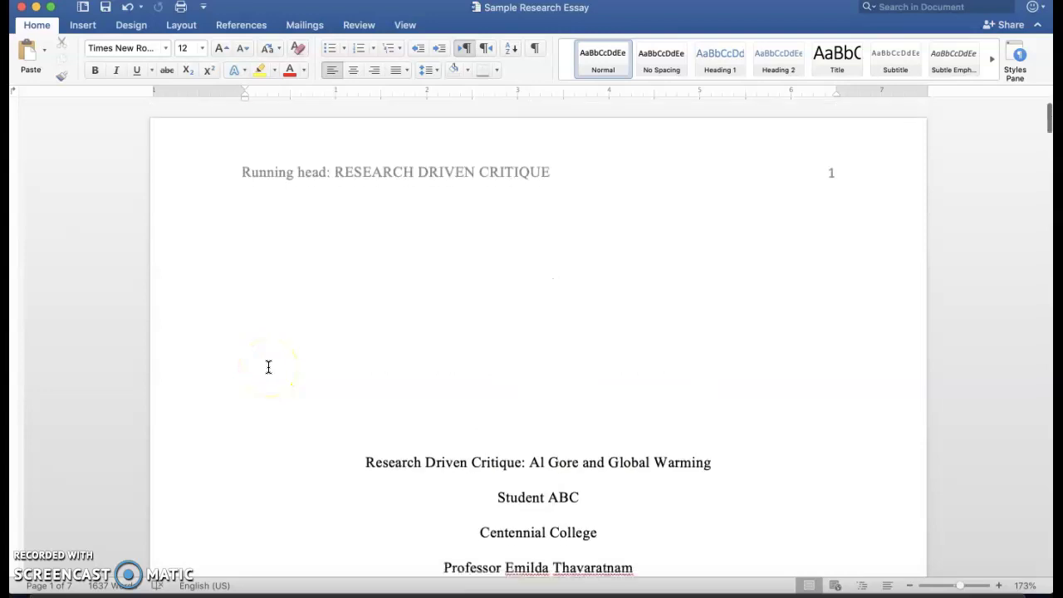
pyautogui.scroll(-3, 268, 366)
pyautogui.scroll(2, 268, 366)
pyautogui.scroll(-5, 268, 366)
pyautogui.scroll(-8, 268, 367)
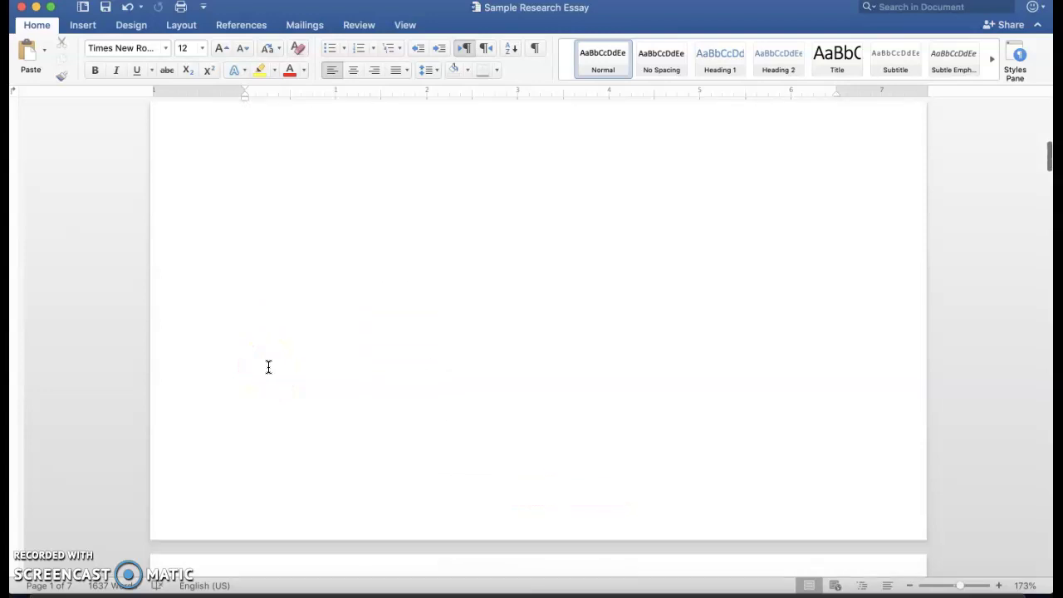
pyautogui.scroll(10, 268, 366)
pyautogui.scroll(-1, 620, 190)
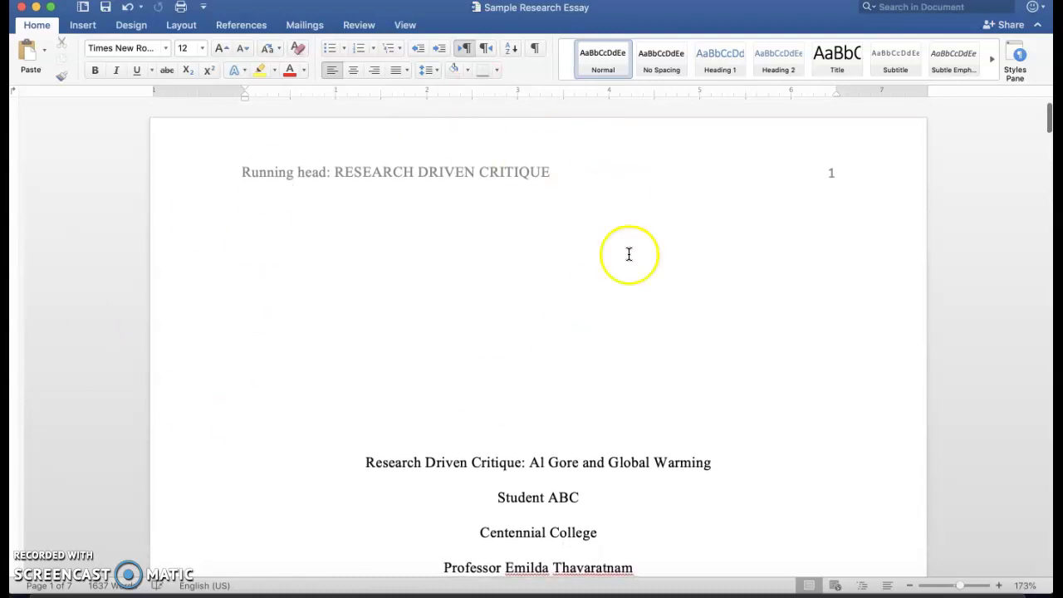
pyautogui.scroll(-4, 384, 489)
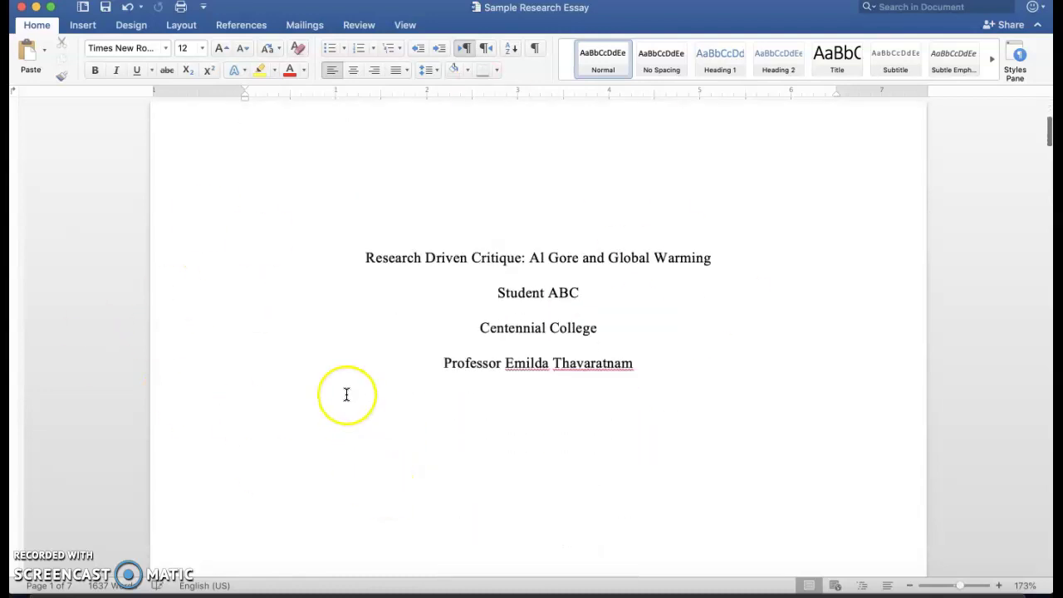
pyautogui.scroll(-1, 347, 394)
pyautogui.scroll(-5, 346, 393)
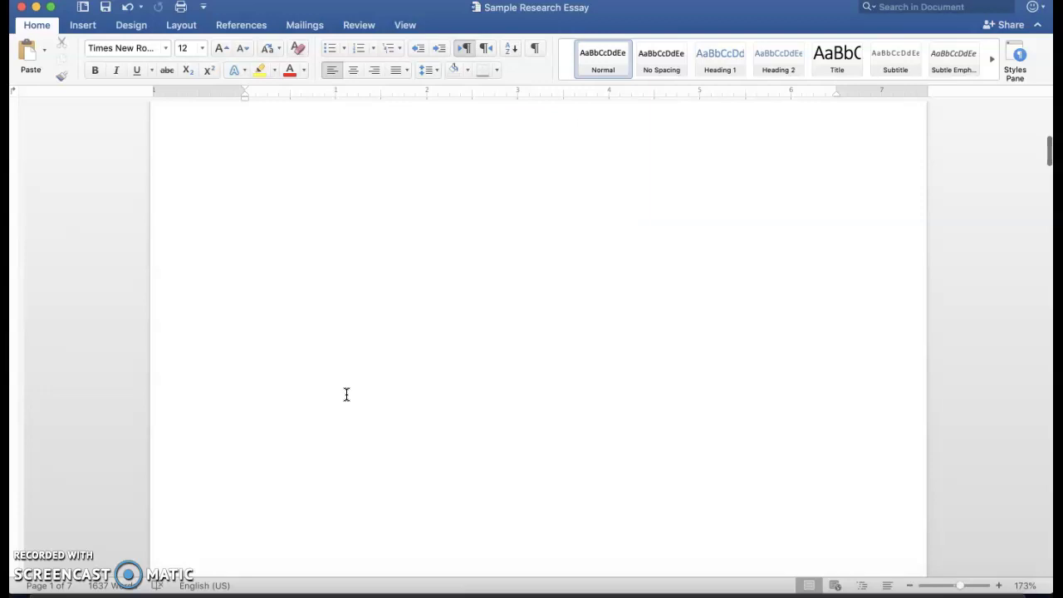
pyautogui.scroll(7, 346, 394)
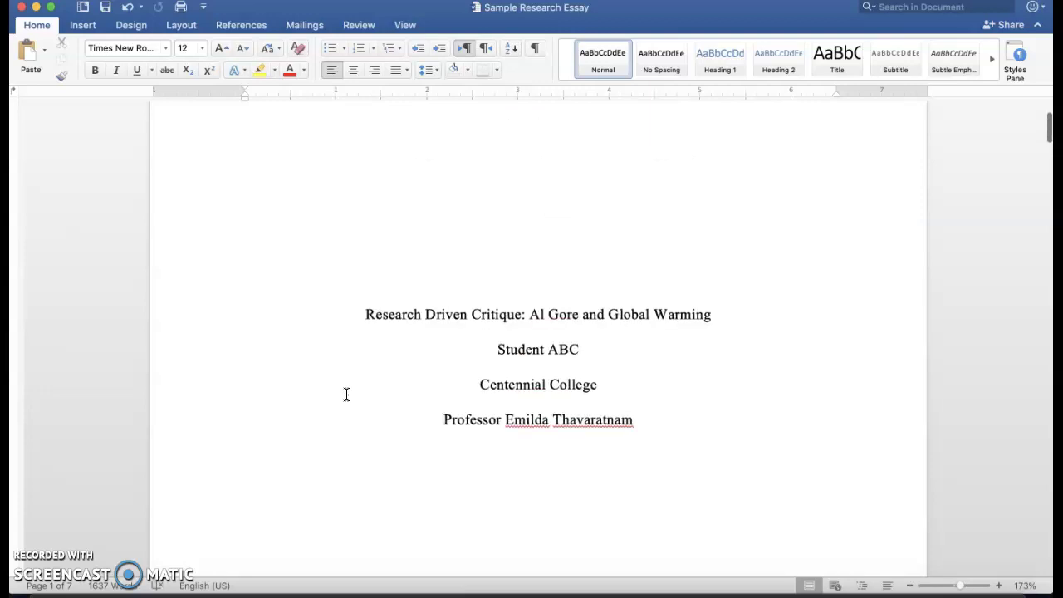
pyautogui.scroll(-2, 346, 394)
pyautogui.scroll(1, 346, 393)
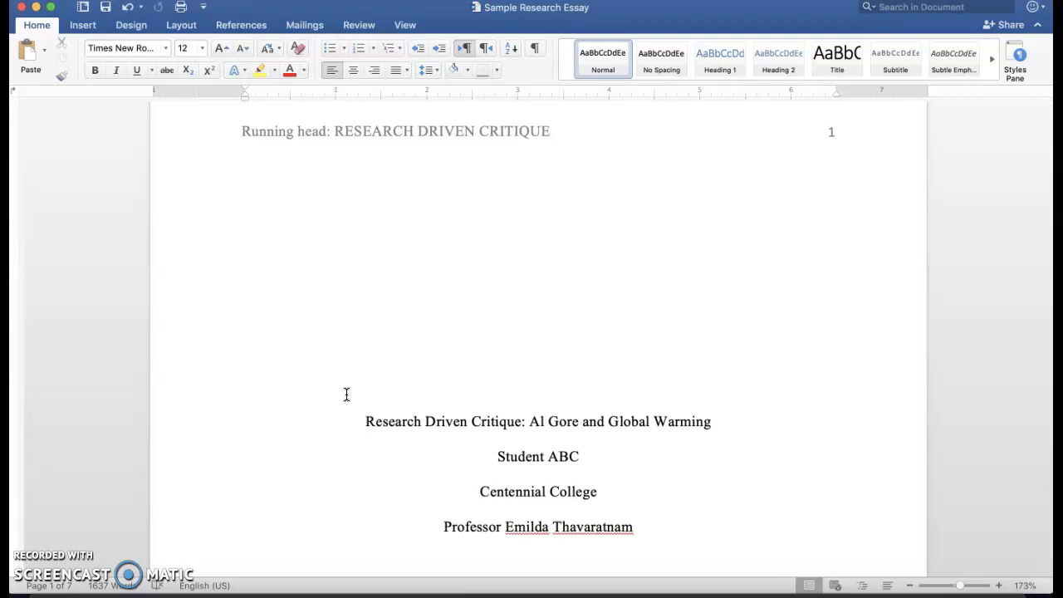
pyautogui.scroll(-2, 387, 380)
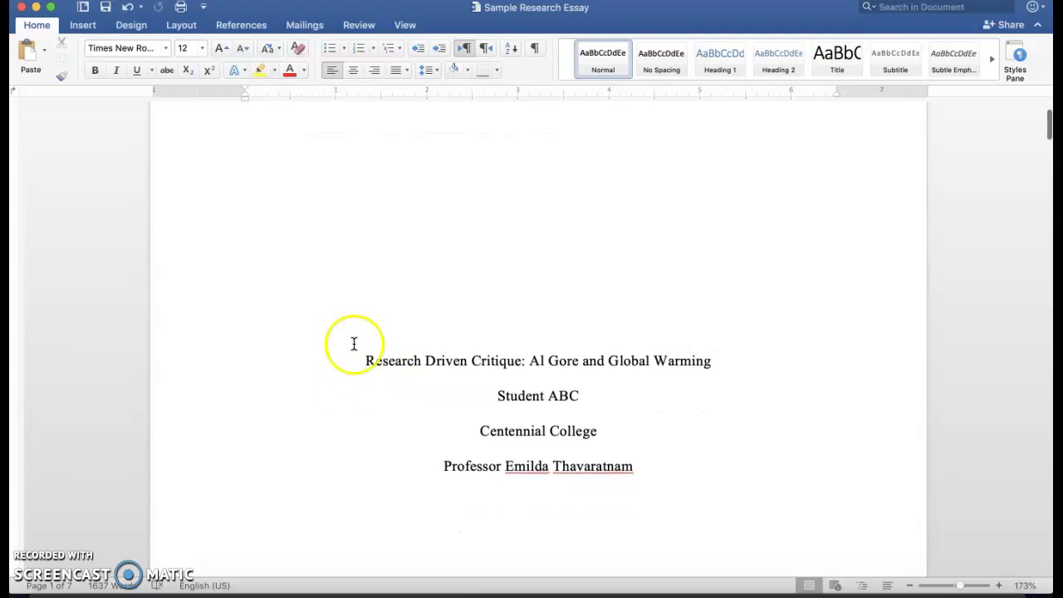
# Set the title line "Research Driven Critique: Al Gore and Global Warming" to 12-point Times New Roman
pyautogui.click(363, 360)
pyautogui.keyDown('shift'); pyautogui.click(718, 361); pyautogui.keyUp('shift')
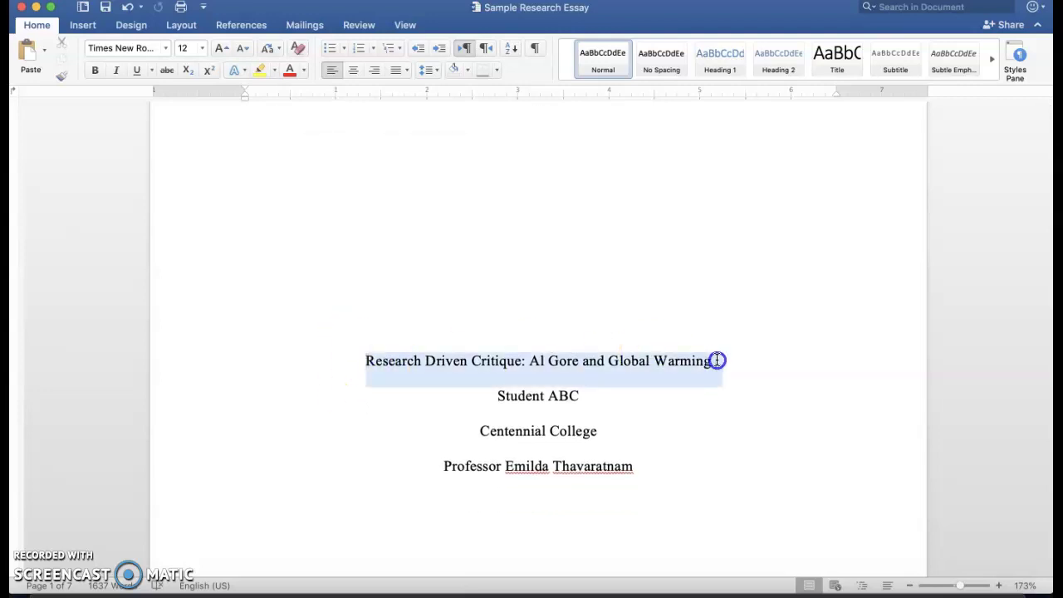
pyautogui.click(202, 48)
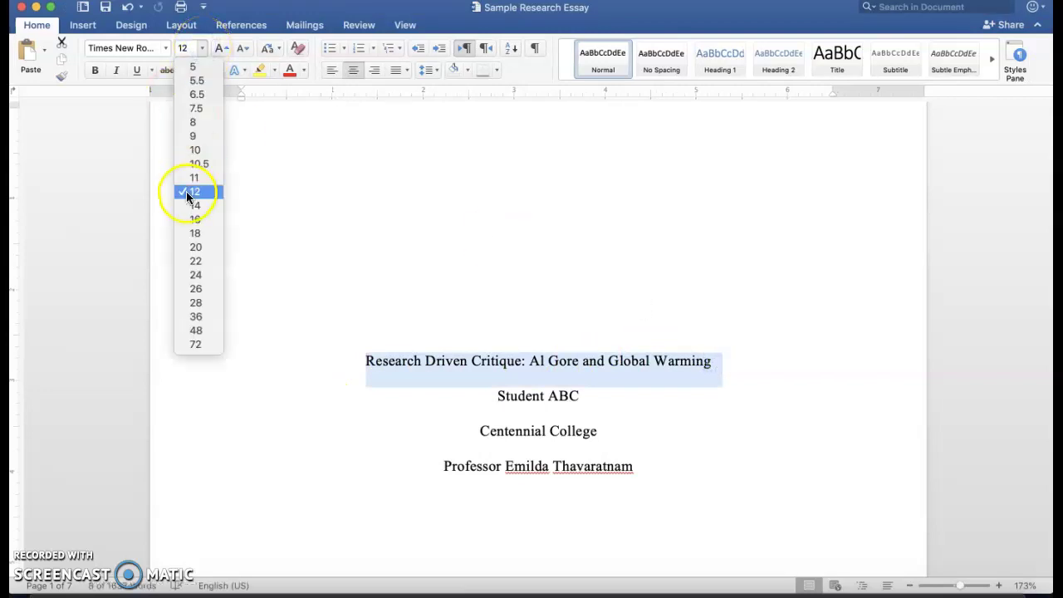
pyautogui.click(188, 193)
pyautogui.click(165, 48)
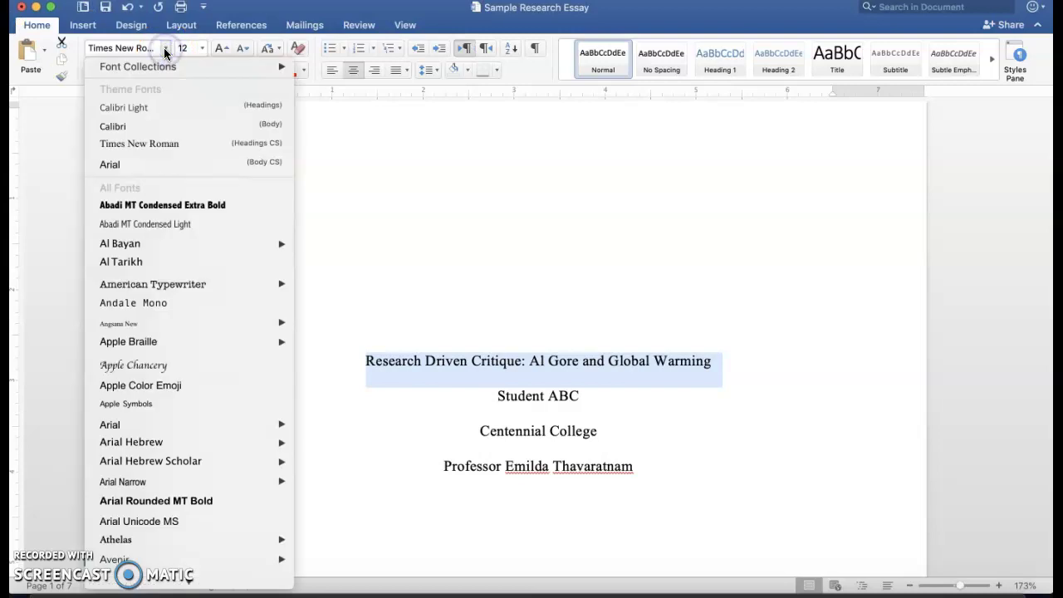
pyautogui.click(160, 147)
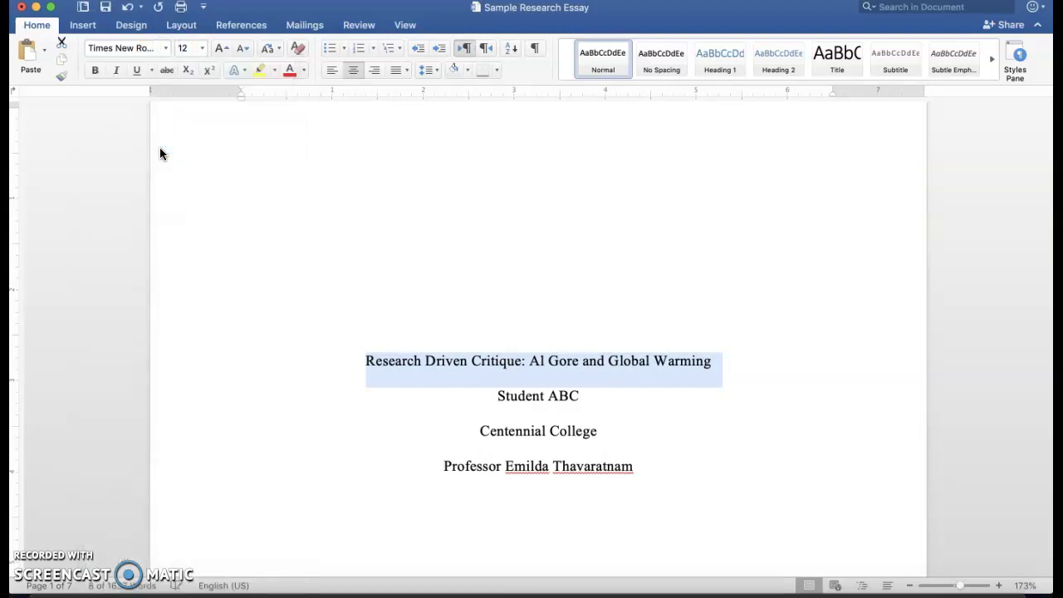
# Try left and right alignment on the title page's essay title, and return it to centered
pyautogui.click(371, 341)
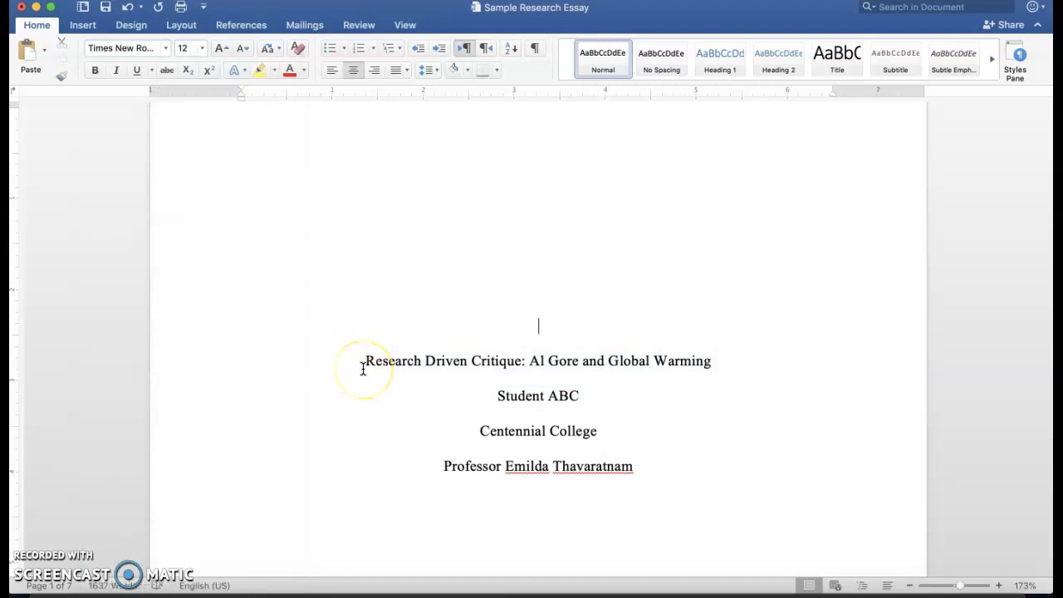
pyautogui.moveTo(369, 363); pyautogui.dragTo(702, 368)
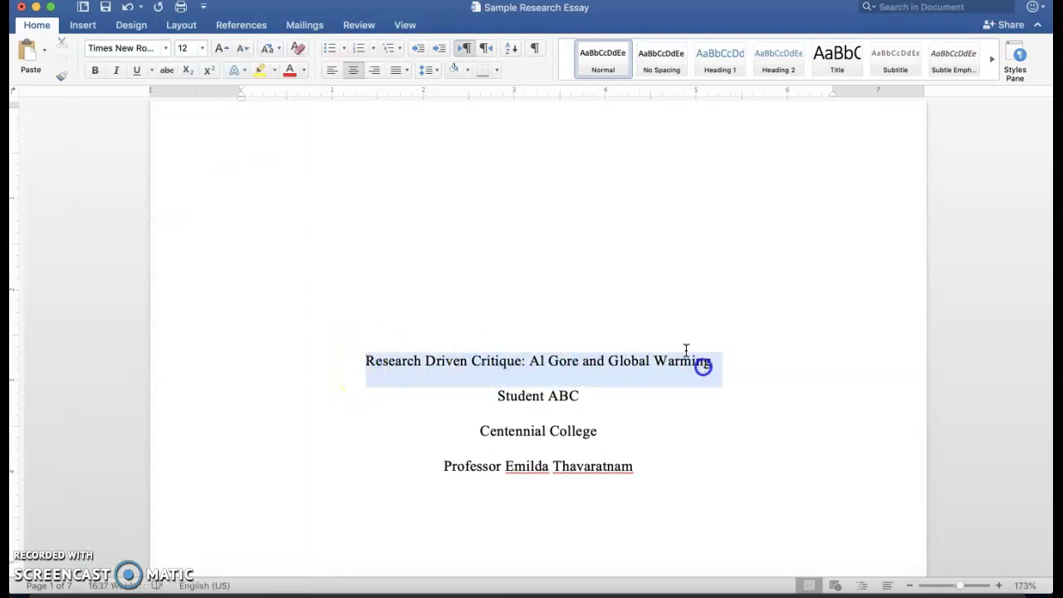
pyautogui.click(333, 74)
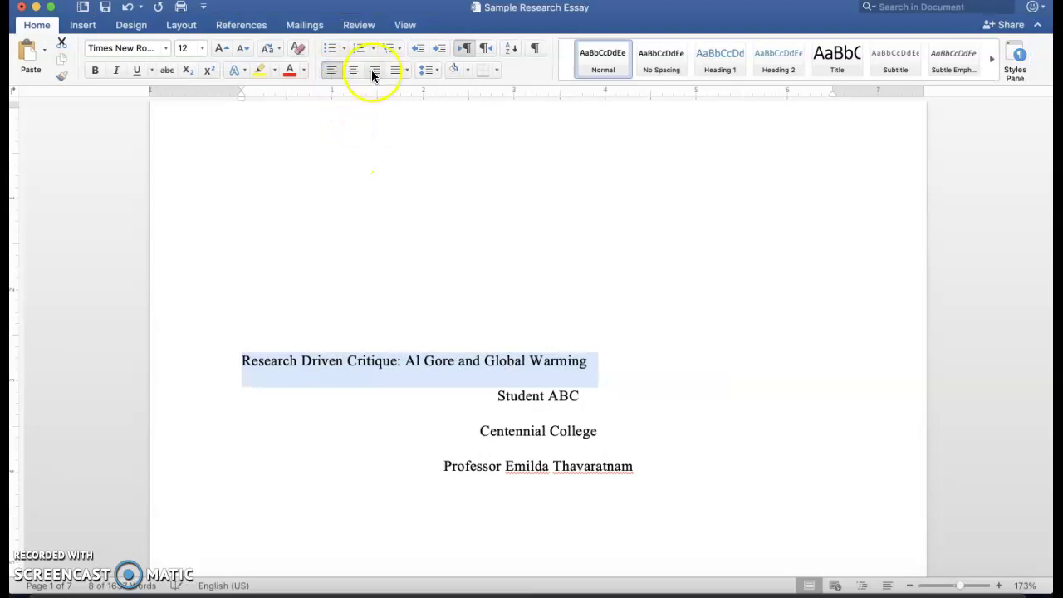
pyautogui.click(373, 73)
pyautogui.click(356, 72)
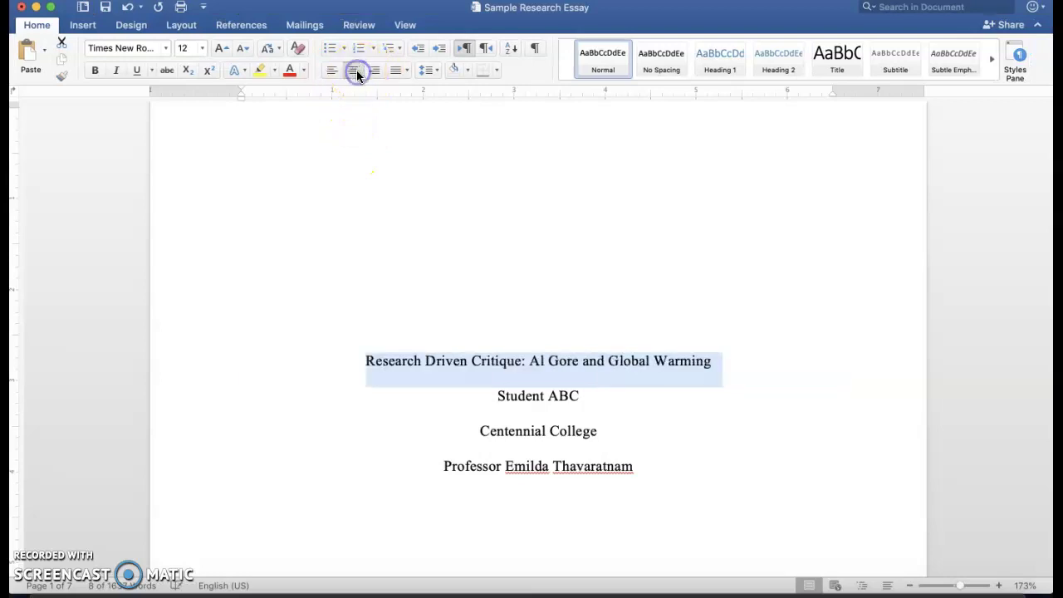
# Highlight the essay title and examine its vertical placement on the title page
pyautogui.click(436, 362)
pyautogui.click(366, 360)
pyautogui.keyDown('shift'); pyautogui.click(727, 358); pyautogui.keyUp('shift')
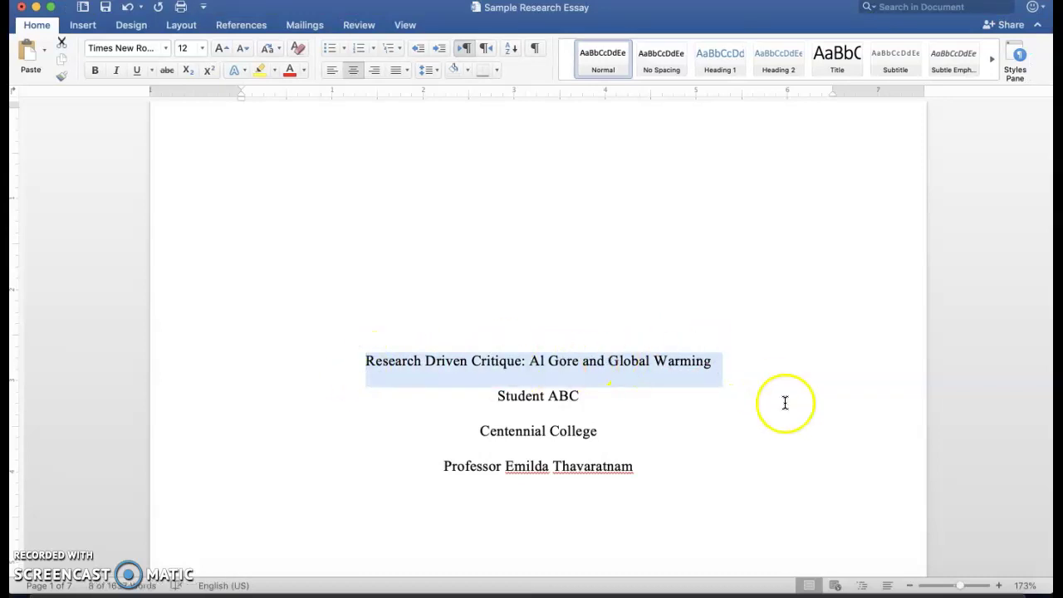
pyautogui.scroll(3, 651, 398)
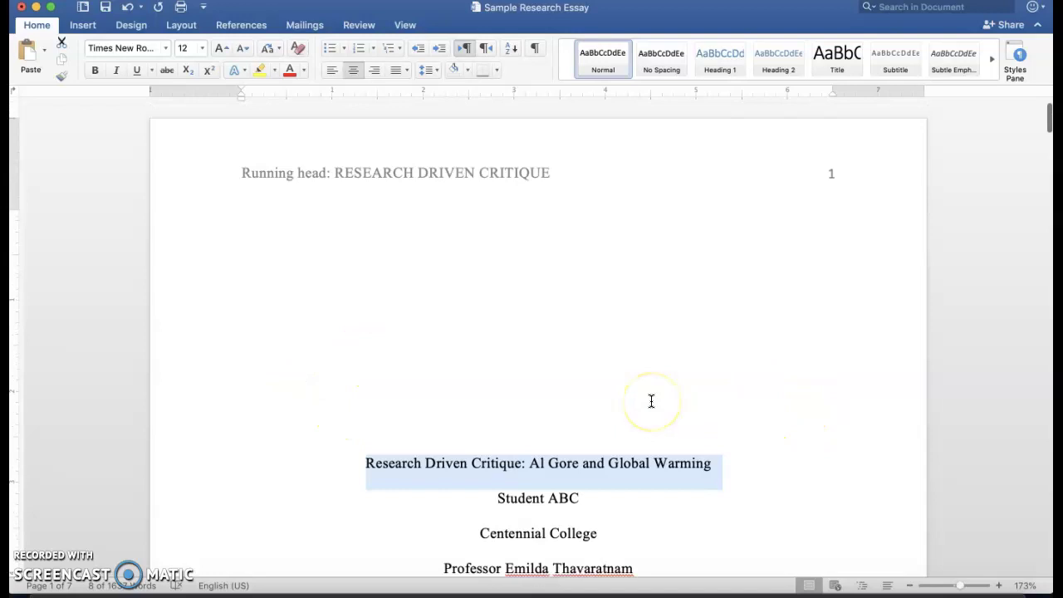
pyautogui.scroll(-10, 650, 398)
pyautogui.scroll(-8, 651, 401)
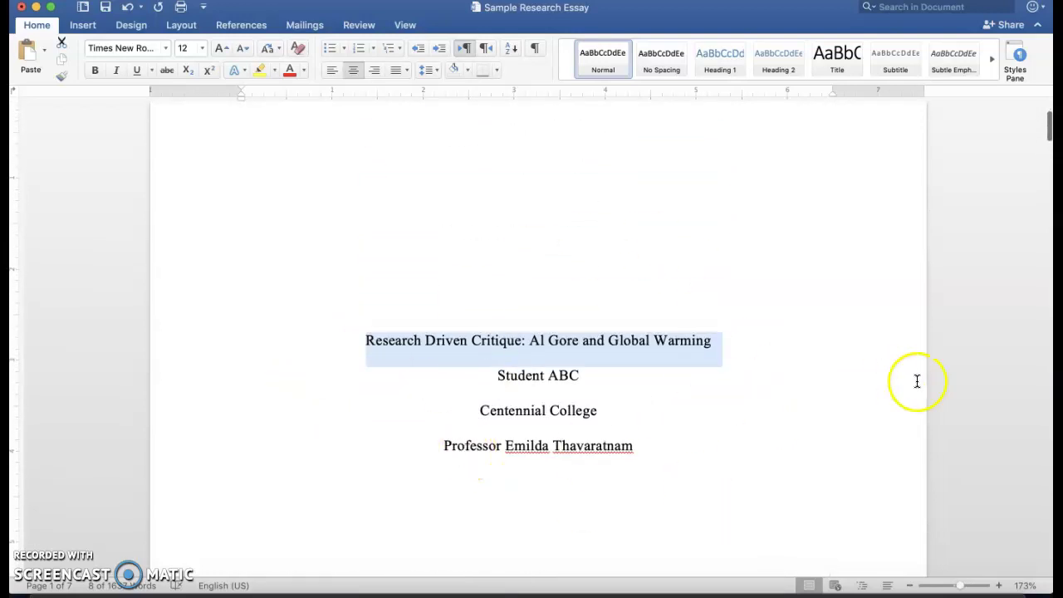
pyautogui.scroll(-3, 437, 406)
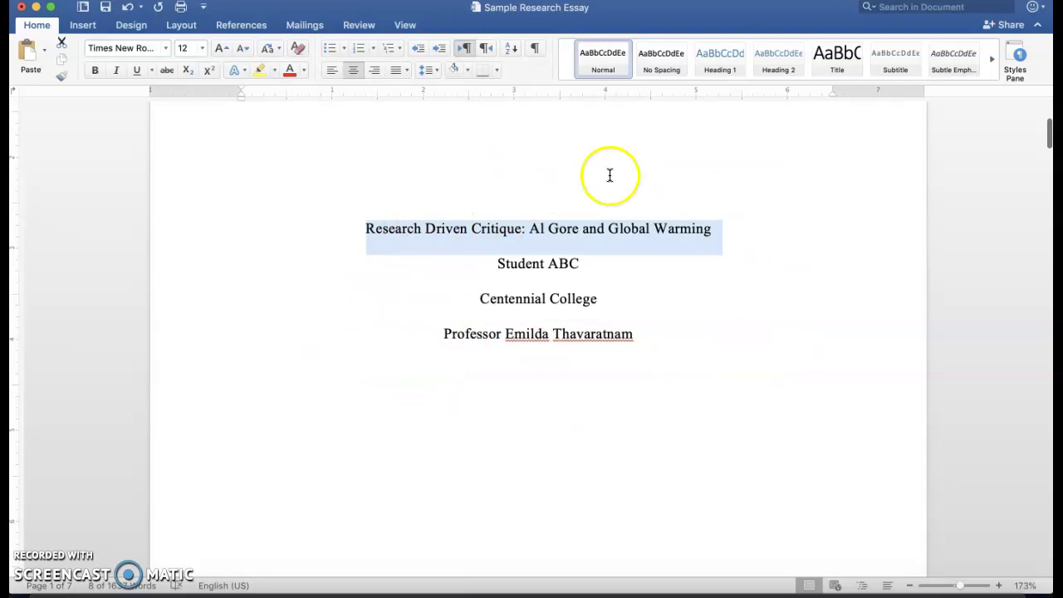
pyautogui.scroll(5, 690, 289)
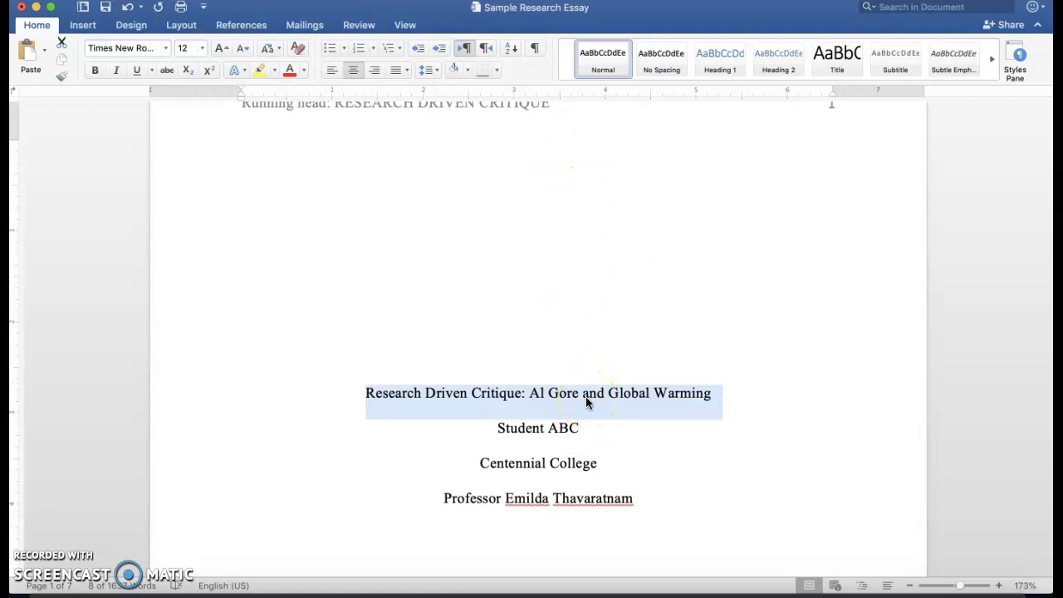
# Highlight in turn the student name, college and professor lines below the essay title
pyautogui.scroll(-2, 587, 399)
pyautogui.click(581, 366)
pyautogui.moveTo(577, 363); pyautogui.dragTo(501, 368)
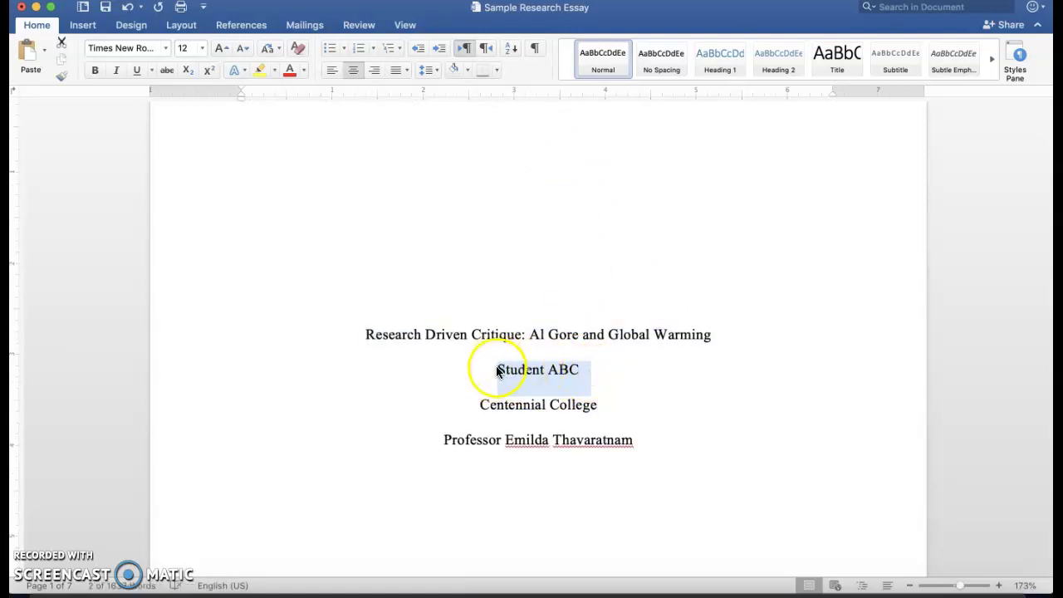
pyautogui.moveTo(481, 404); pyautogui.dragTo(598, 402)
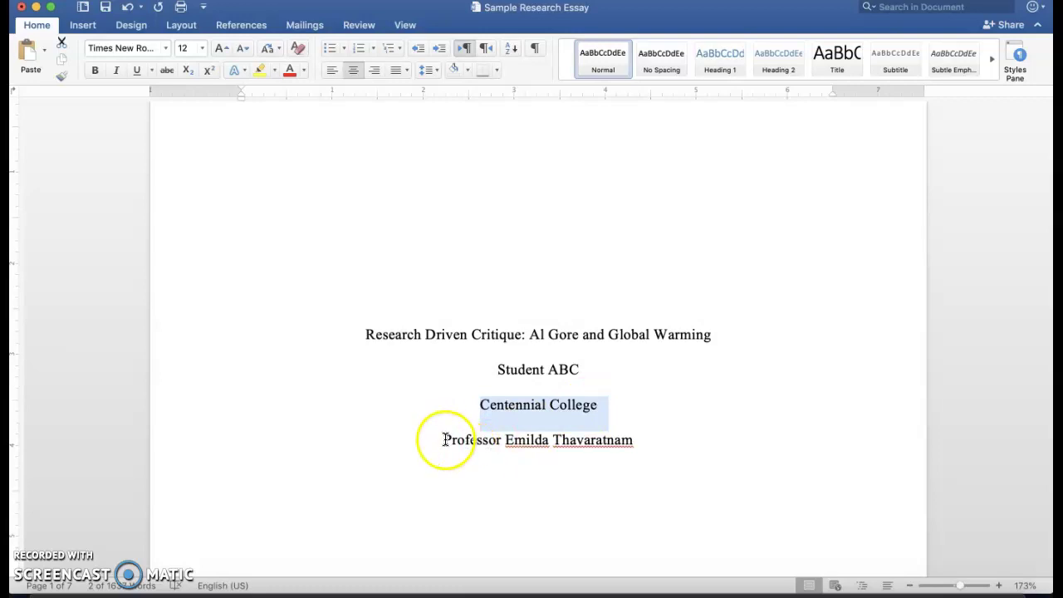
pyautogui.moveTo(443, 439); pyautogui.dragTo(642, 445)
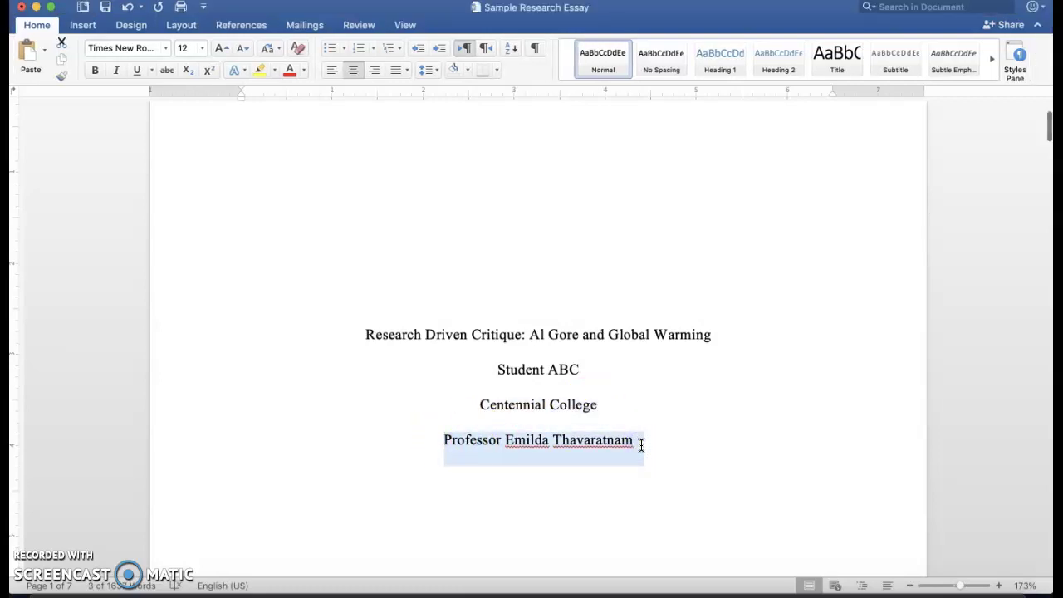
# Open the title page's header for editing and highlight the "Running head:" label
pyautogui.scroll(2, 641, 445)
pyautogui.scroll(3, 641, 445)
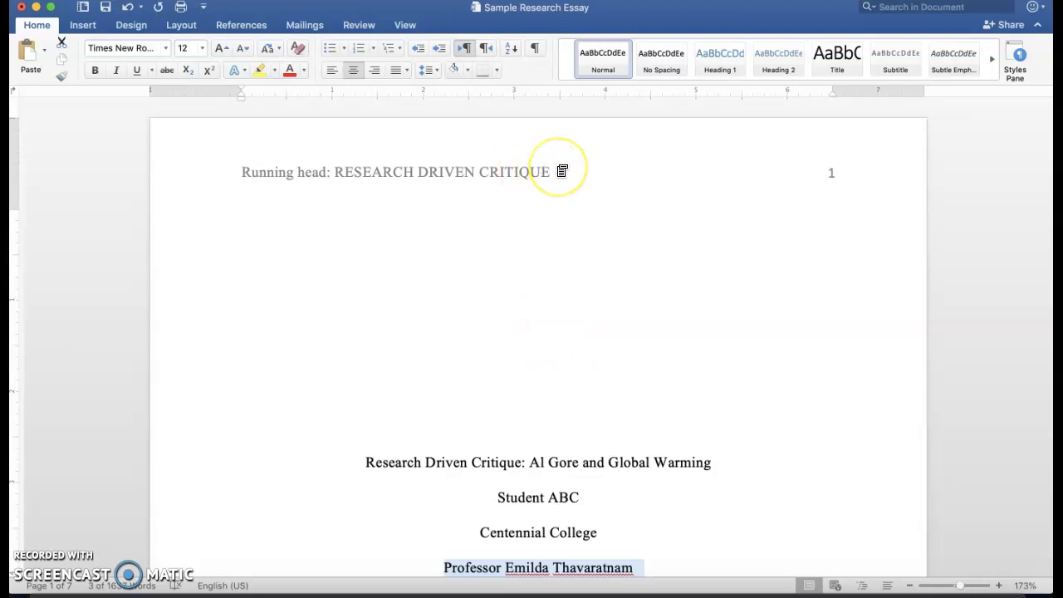
pyautogui.doubleClick(560, 171)
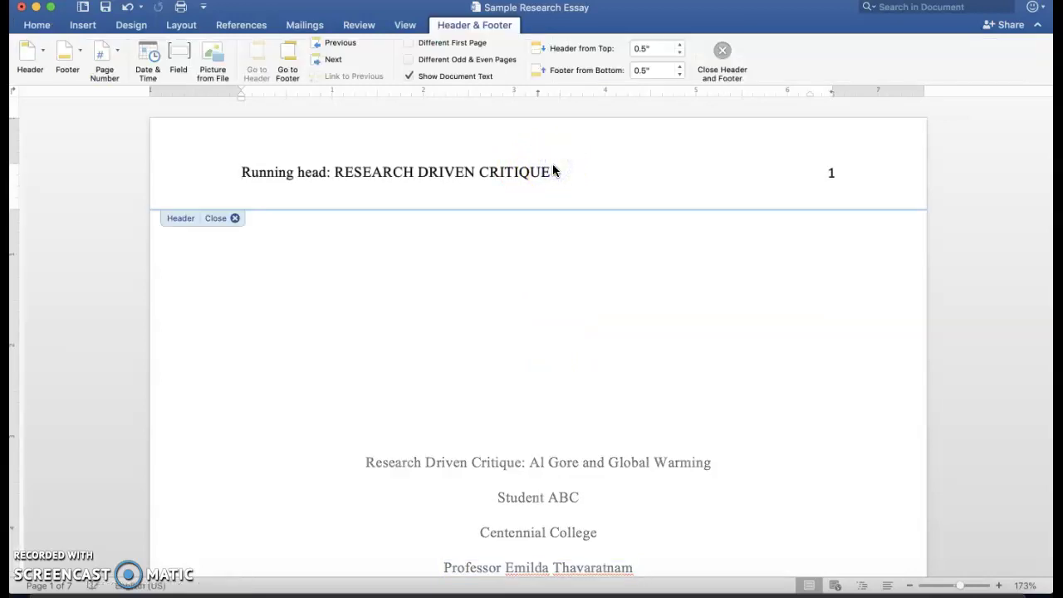
pyautogui.click(190, 176)
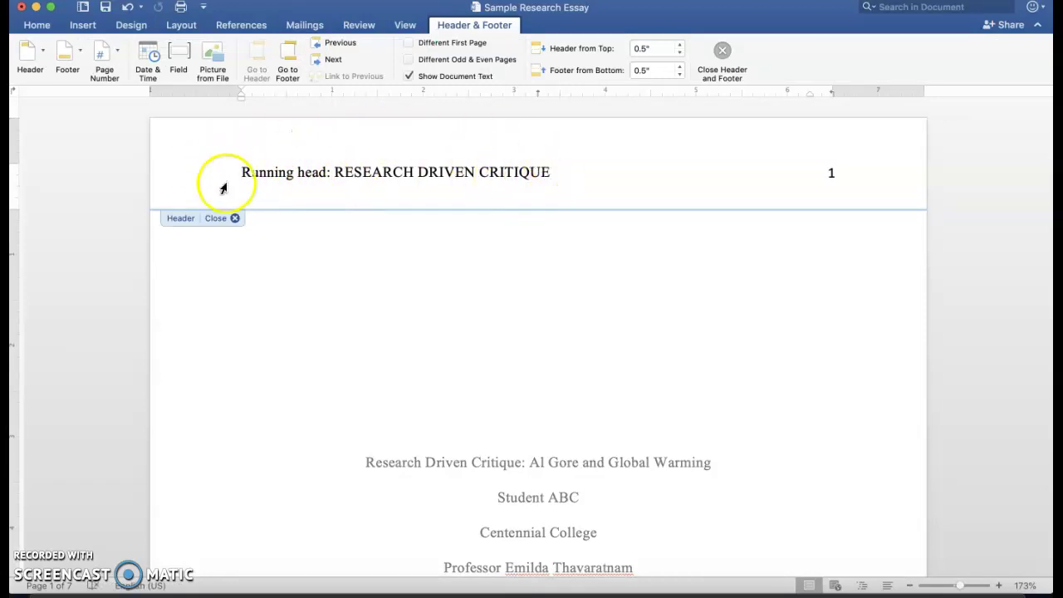
pyautogui.click(549, 172)
pyautogui.moveTo(239, 173); pyautogui.dragTo(331, 178)
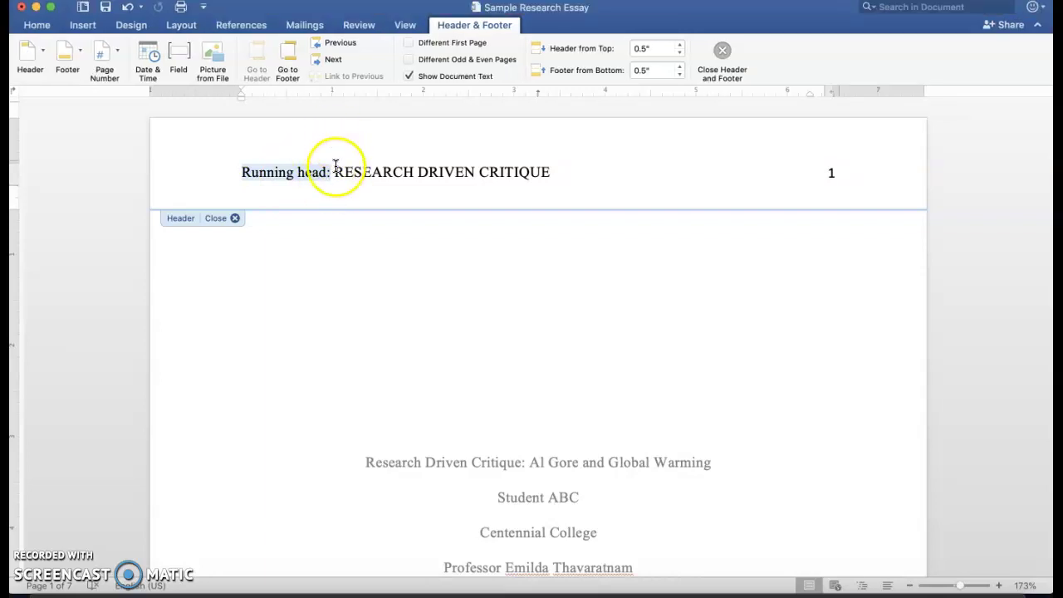
# Highlight the capitalized short title "RESEARCH DRIVEN CRITIQUE" in the header and return to the document body
pyautogui.click(335, 170)
pyautogui.moveTo(335, 169); pyautogui.dragTo(526, 170)
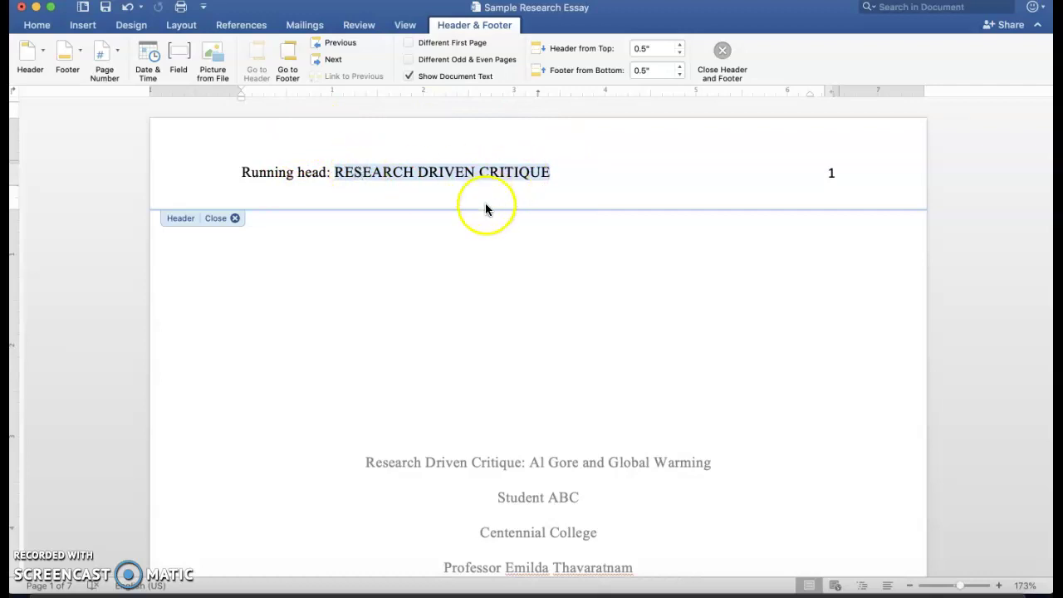
pyautogui.doubleClick(478, 283)
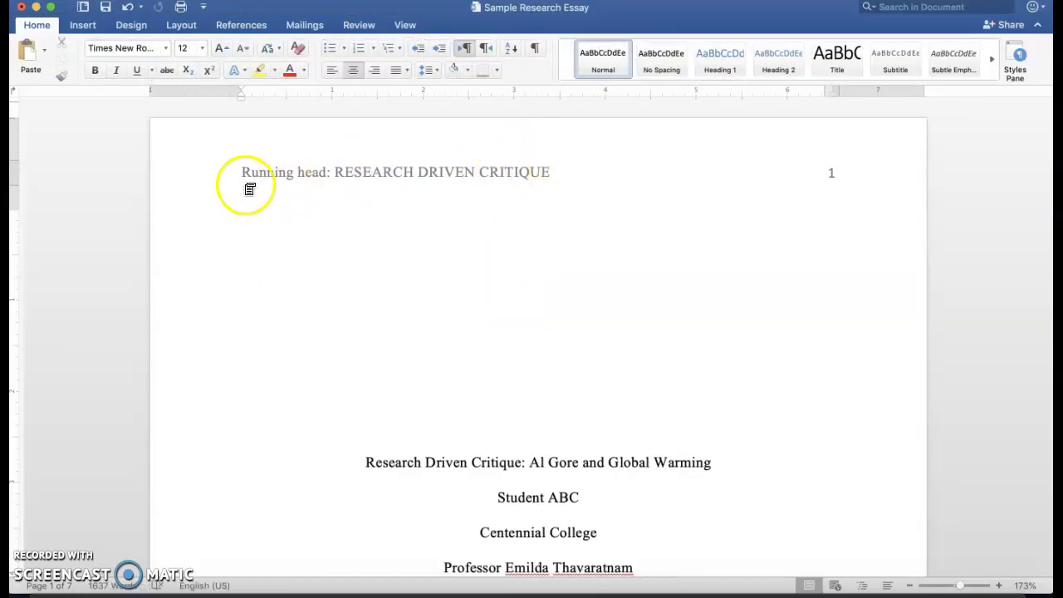
# Examine the running head and page numbers on the following pages, and return to the title page
pyautogui.scroll(-15, 518, 230)
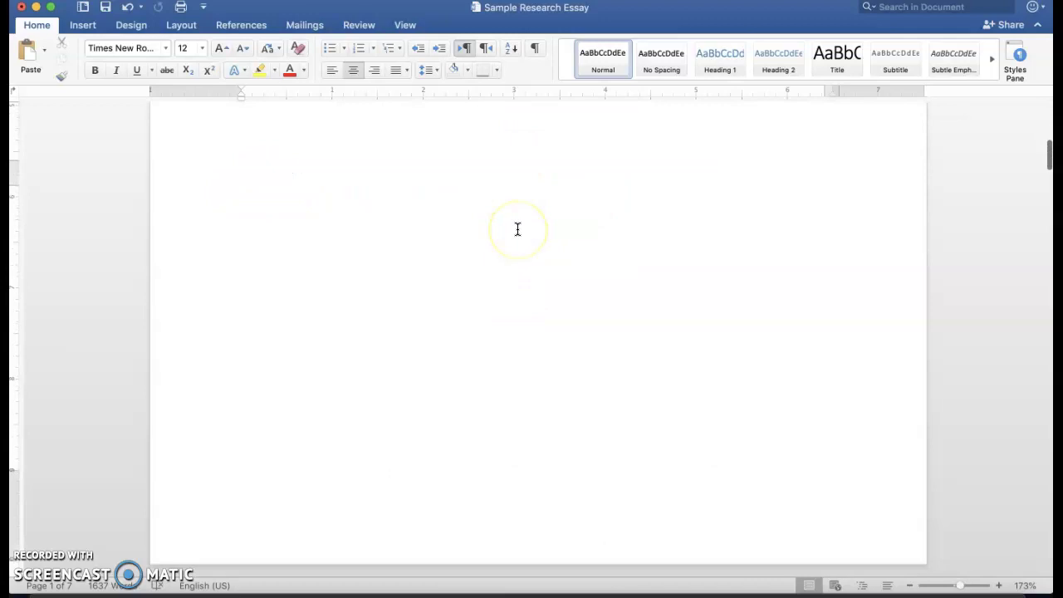
pyautogui.scroll(-20, 414, 285)
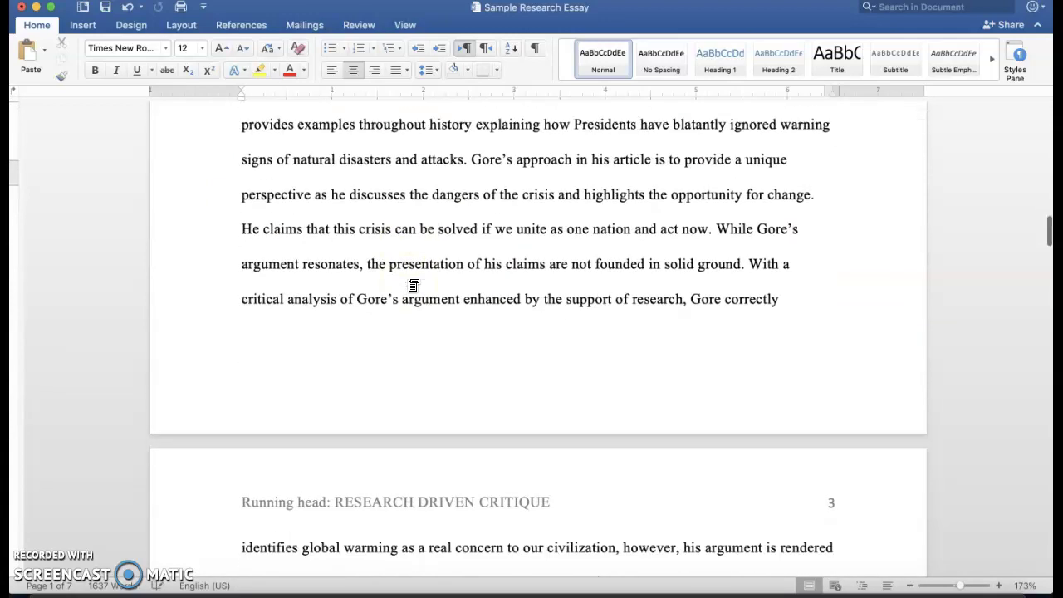
pyautogui.scroll(-20, 413, 284)
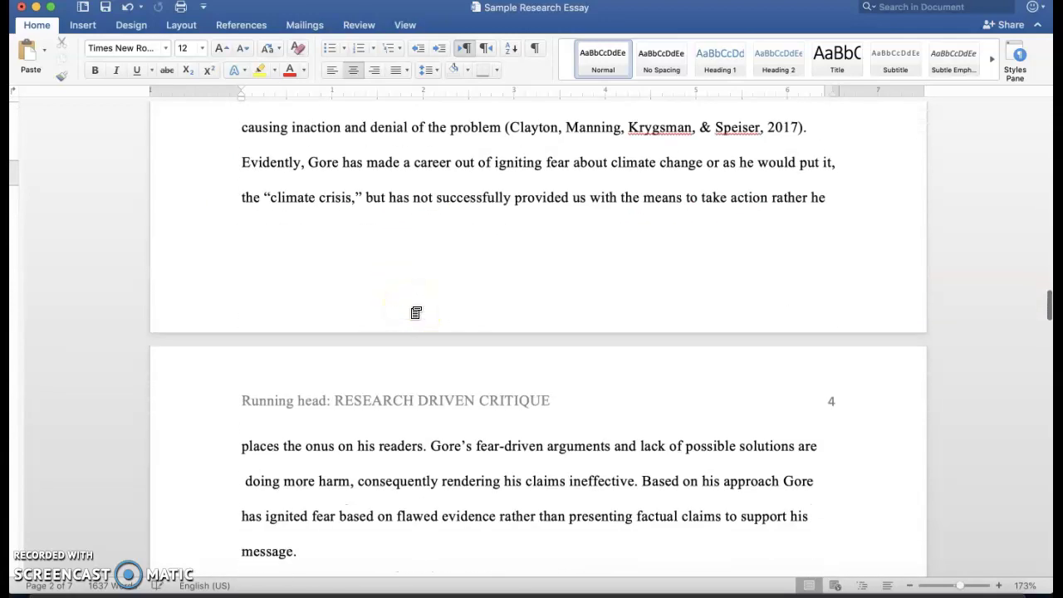
pyautogui.scroll(15, 401, 301)
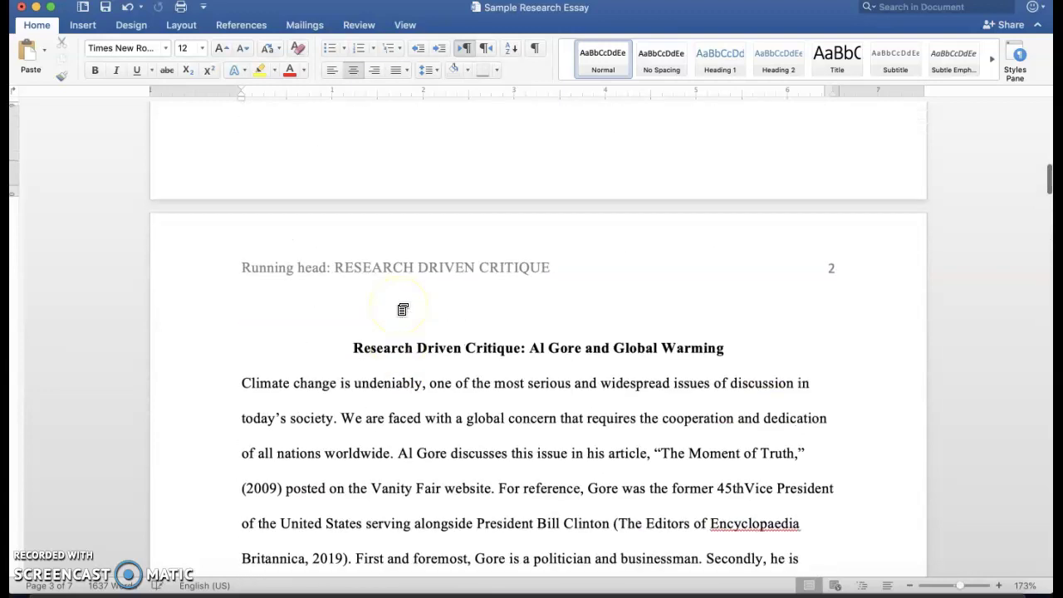
pyautogui.scroll(20, 403, 309)
pyautogui.click(403, 285)
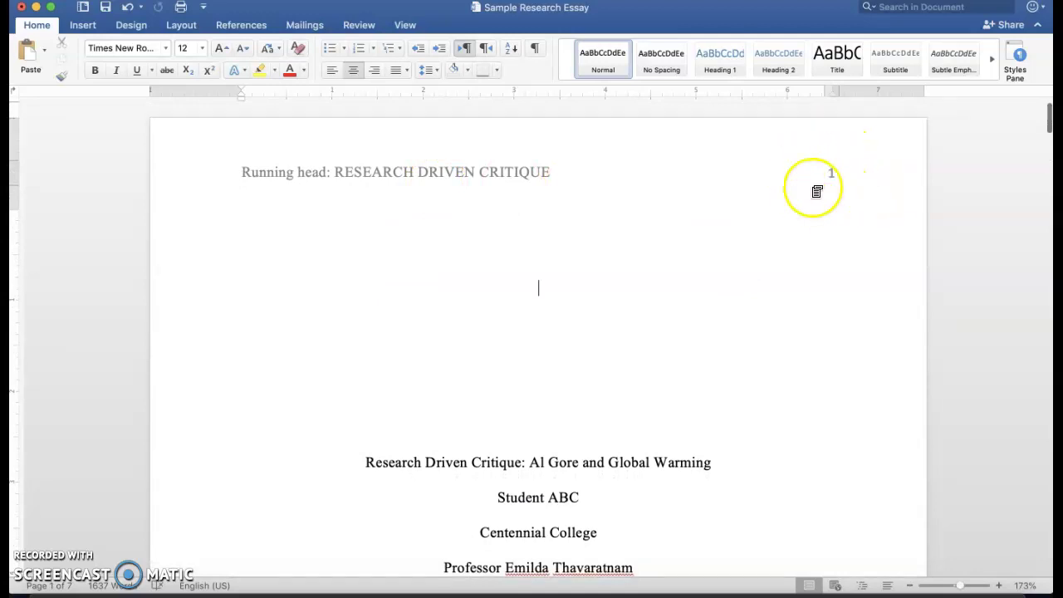
# Open the page number settings, move the dialog below the running head, and choose Top of page (Header) with Right alignment
pyautogui.click(615, 428)
pyautogui.click(245, 159)
pyautogui.click(191, 1)
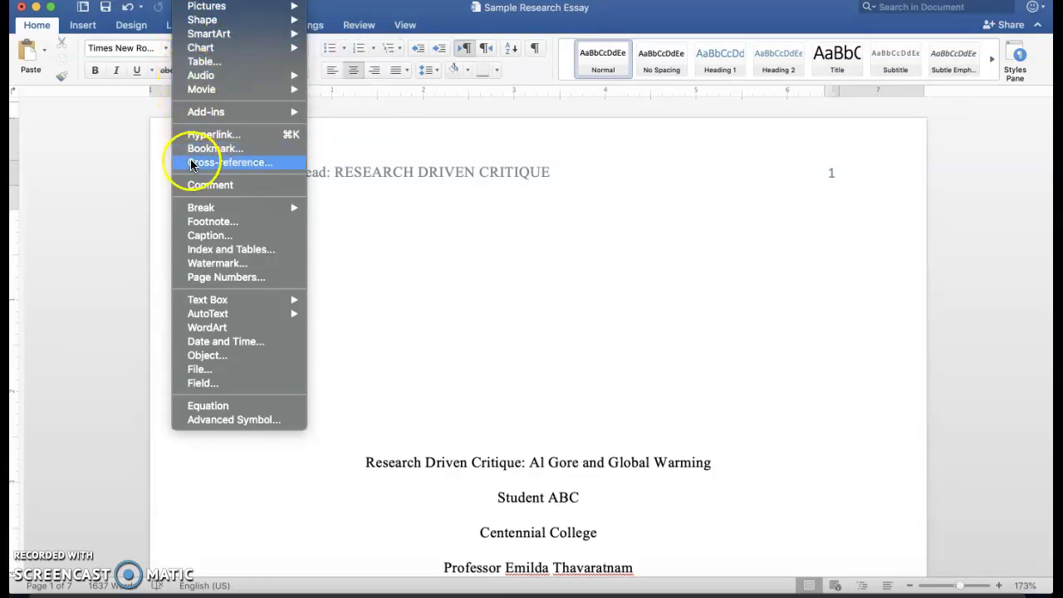
pyautogui.click(210, 276)
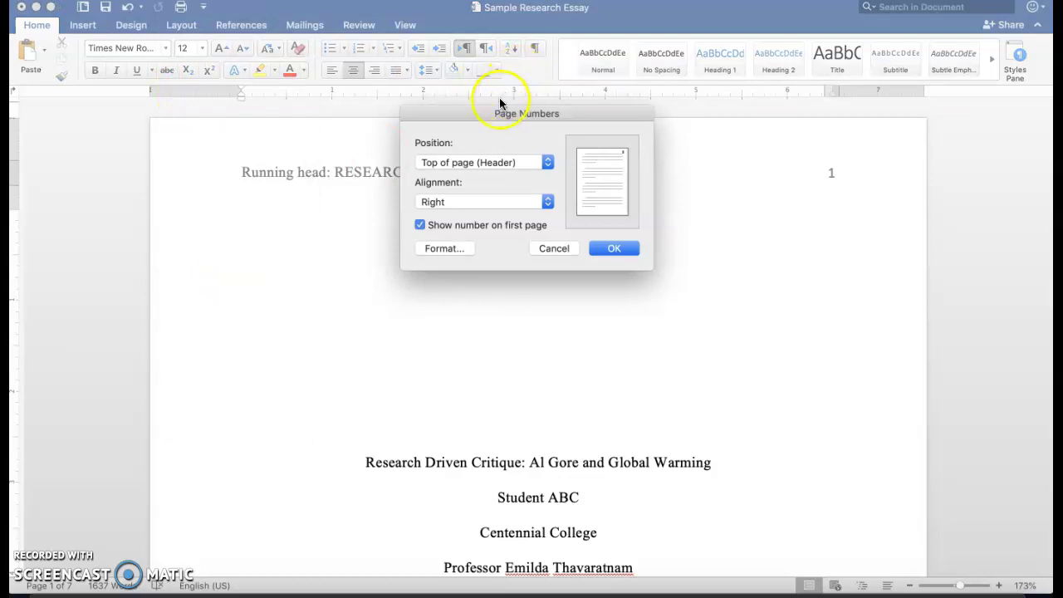
pyautogui.moveTo(494, 115); pyautogui.dragTo(539, 248)
pyautogui.click(546, 290)
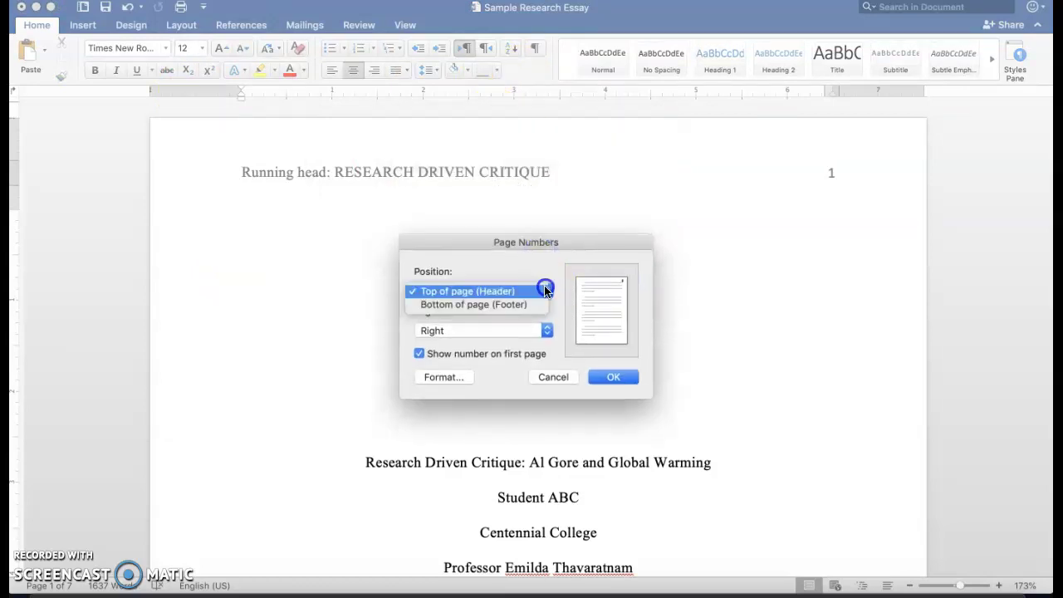
pyautogui.click(472, 291)
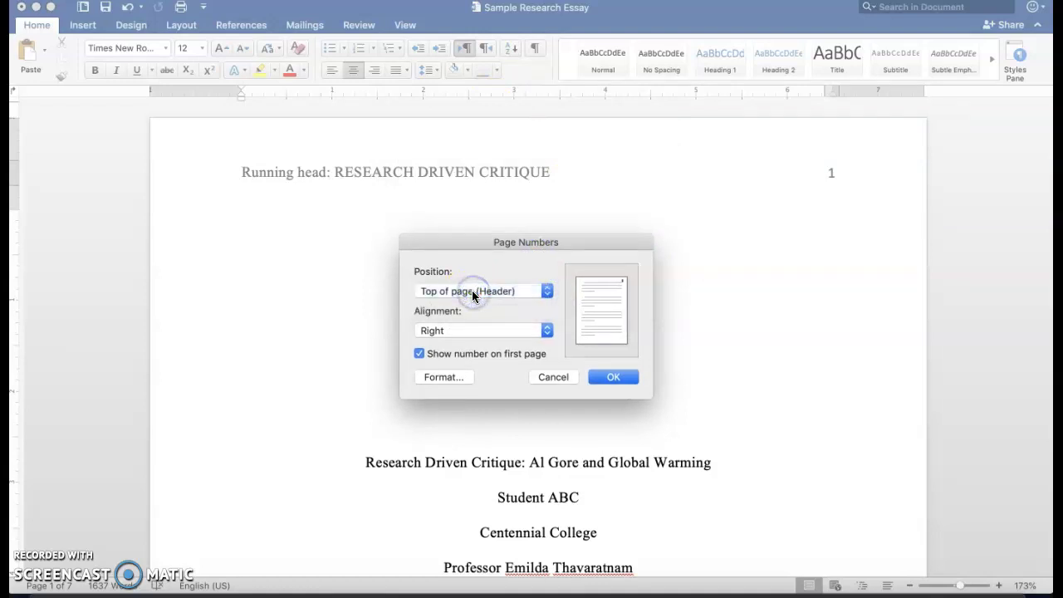
pyautogui.click(498, 339)
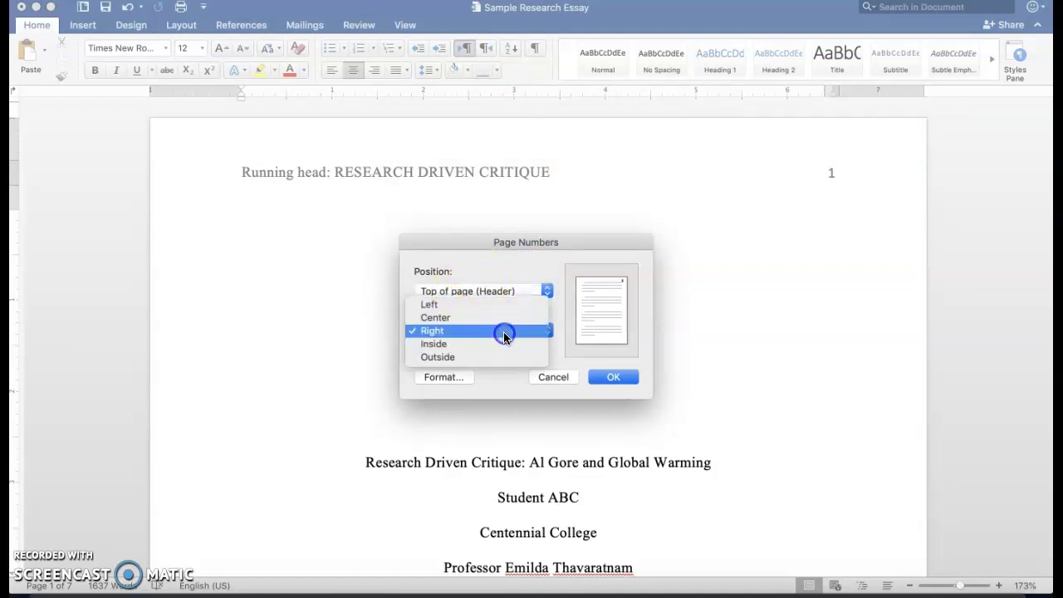
pyautogui.click(489, 337)
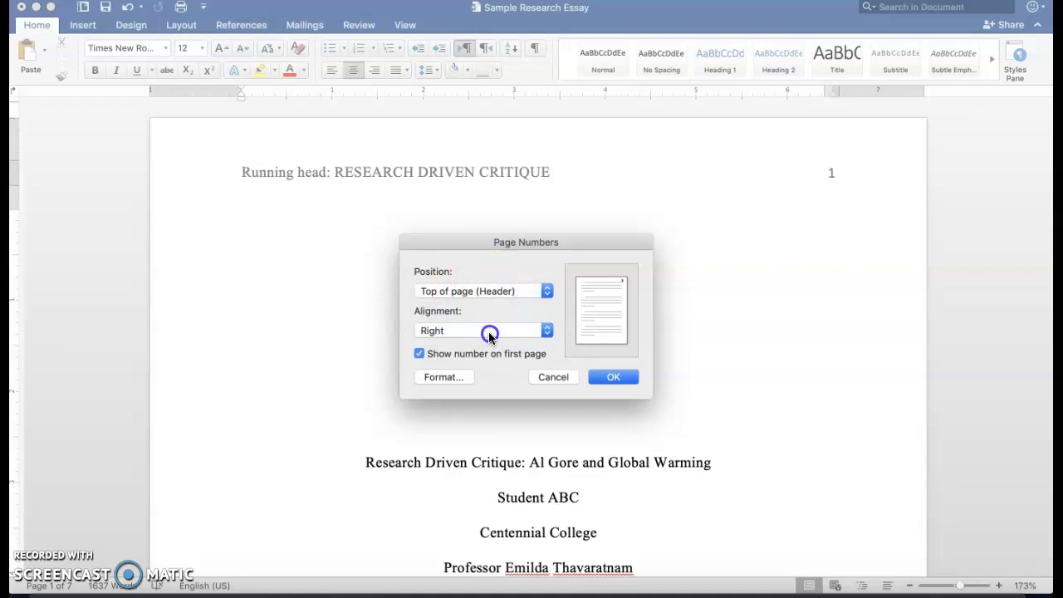
# Try Center alignment for the page number and set it back to Right
pyautogui.click(489, 332)
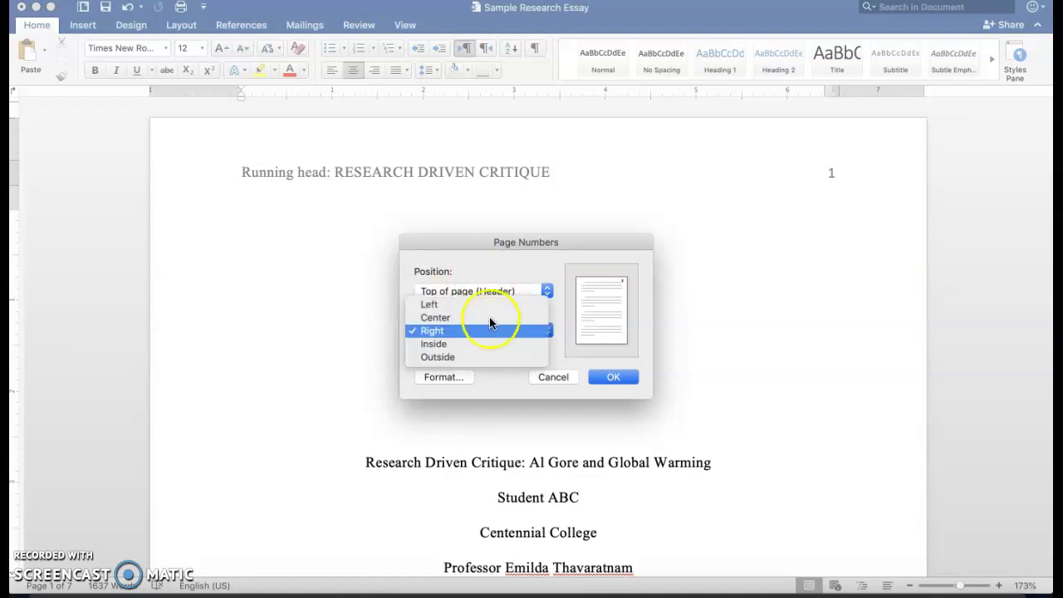
pyautogui.click(491, 318)
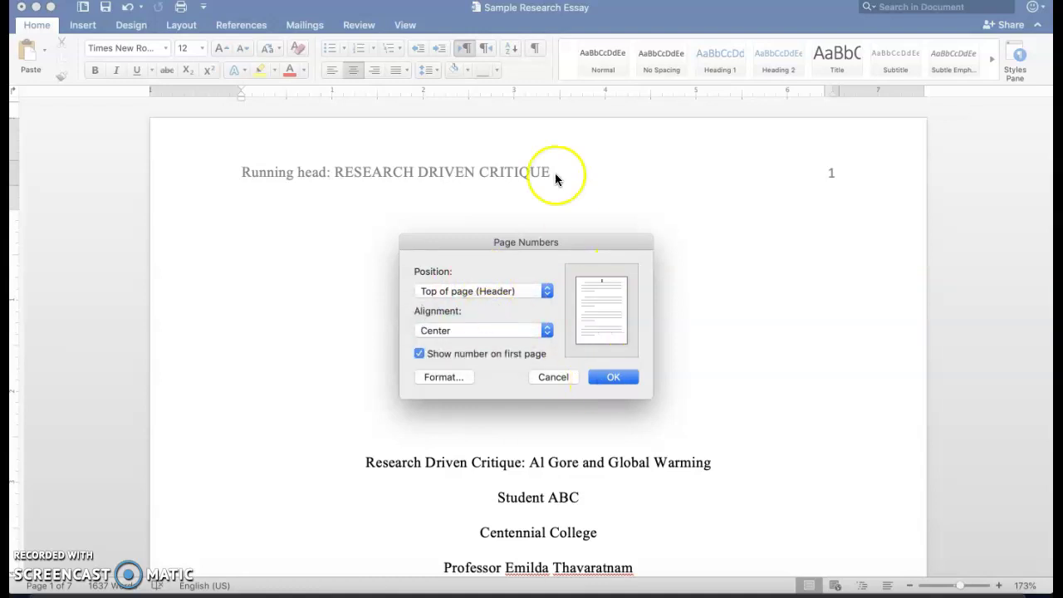
pyautogui.click(530, 336)
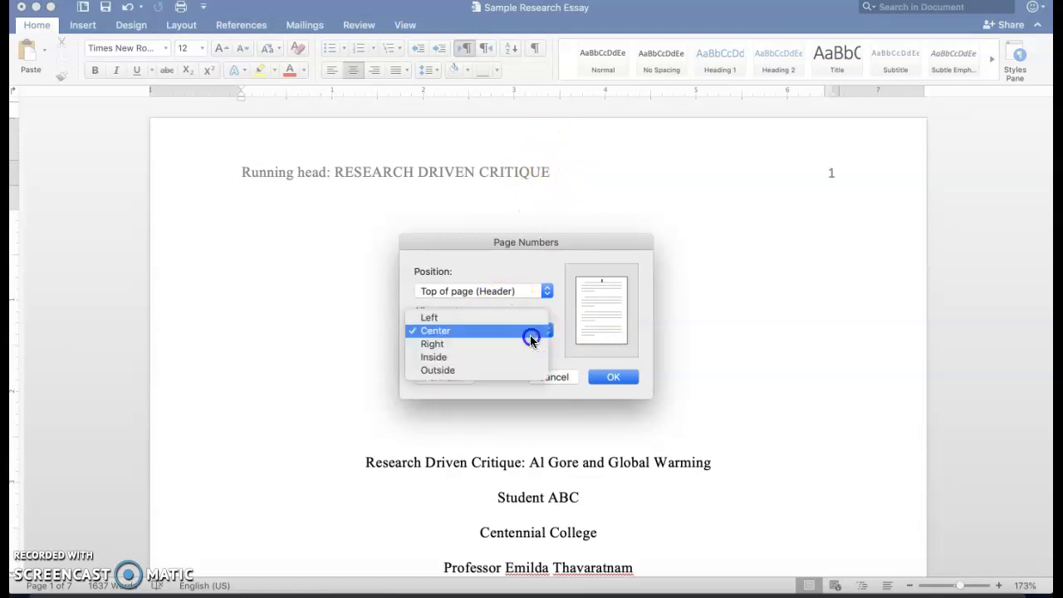
pyautogui.click(520, 352)
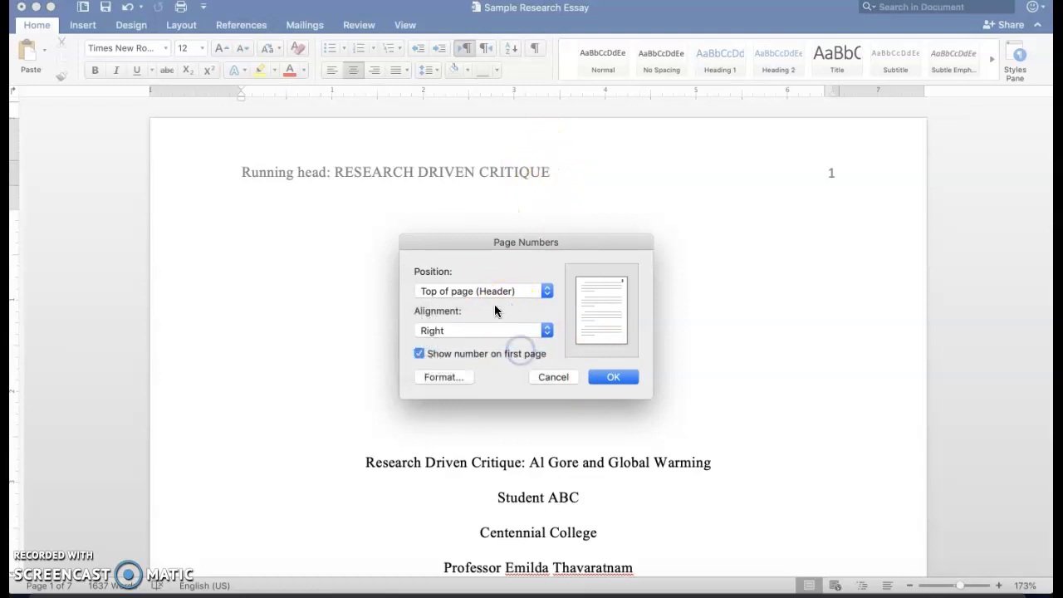
# Toggle the option to show the number on the first page, leave it enabled, and apply the page number settings
pyautogui.click(420, 358)
pyautogui.click(417, 358)
pyautogui.click(421, 355)
pyautogui.click(426, 357)
pyautogui.click(612, 375)
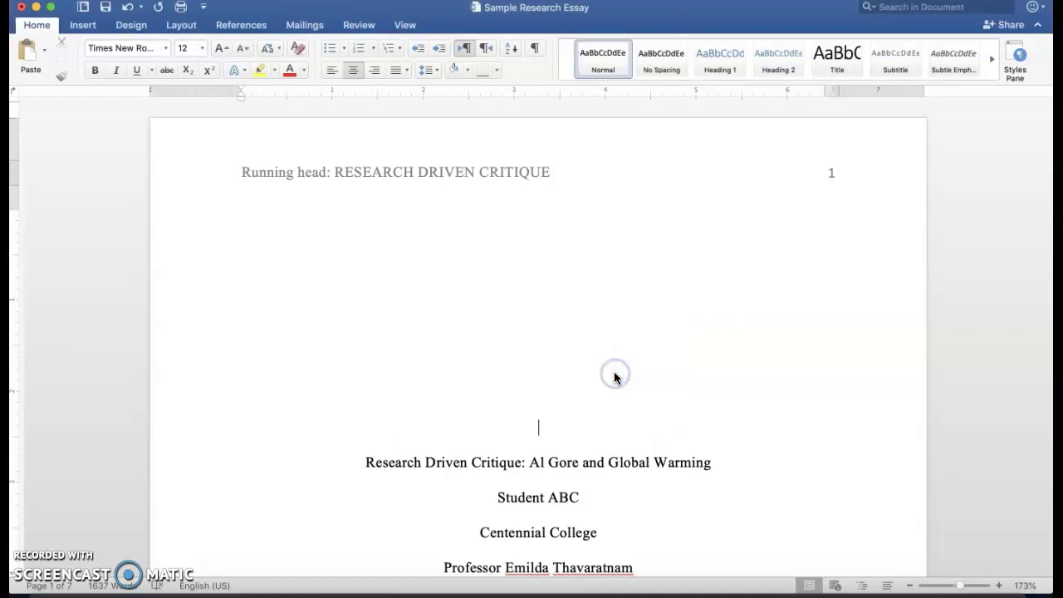
# Examine the page numbers in the headers of the following pages and return to the title page's running head
pyautogui.scroll(-15, 612, 373)
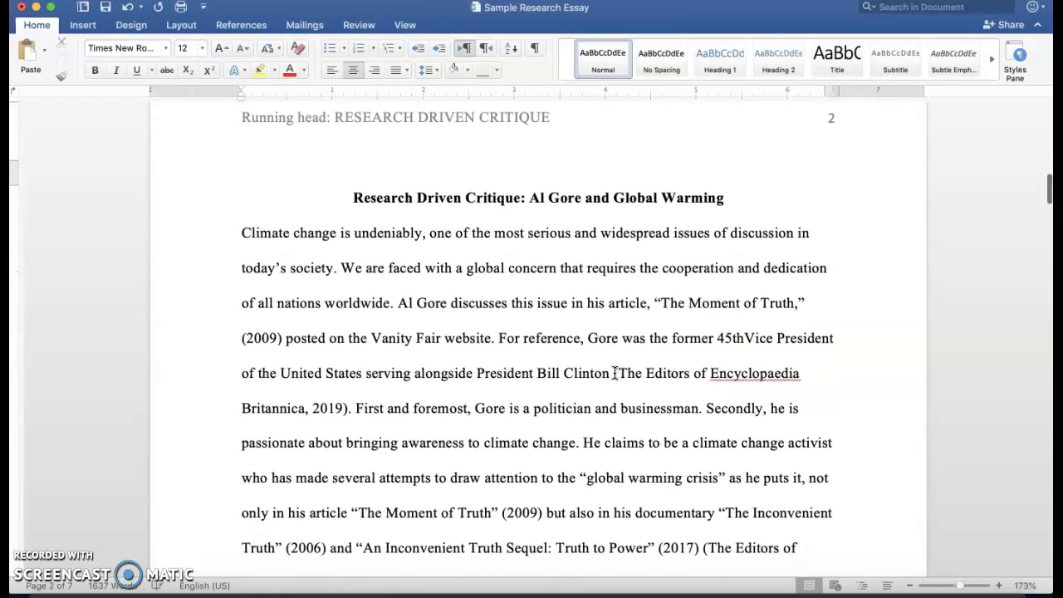
pyautogui.scroll(-15, 810, 142)
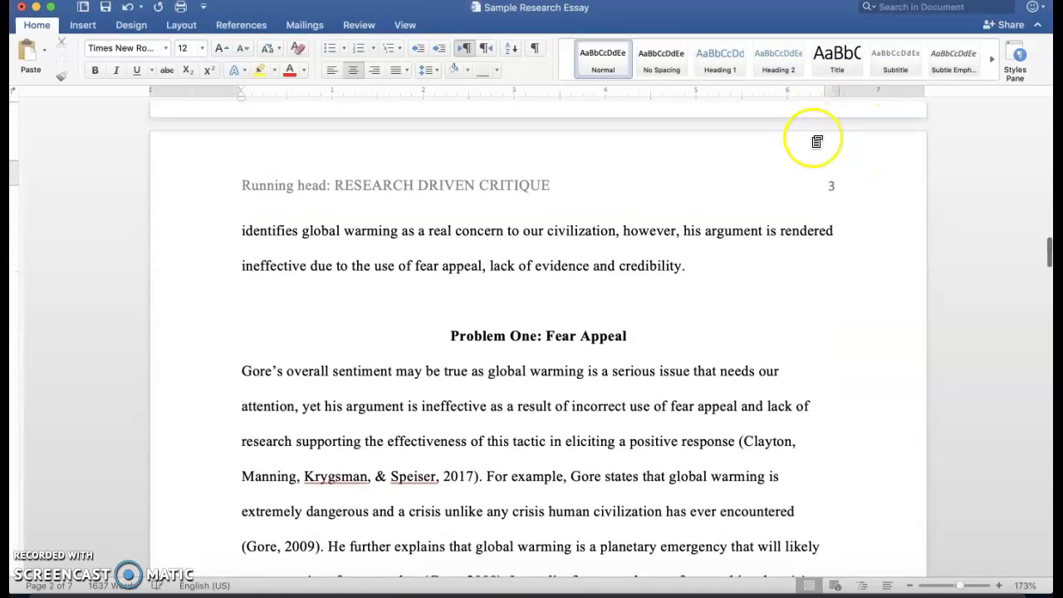
pyautogui.scroll(-10, 835, 202)
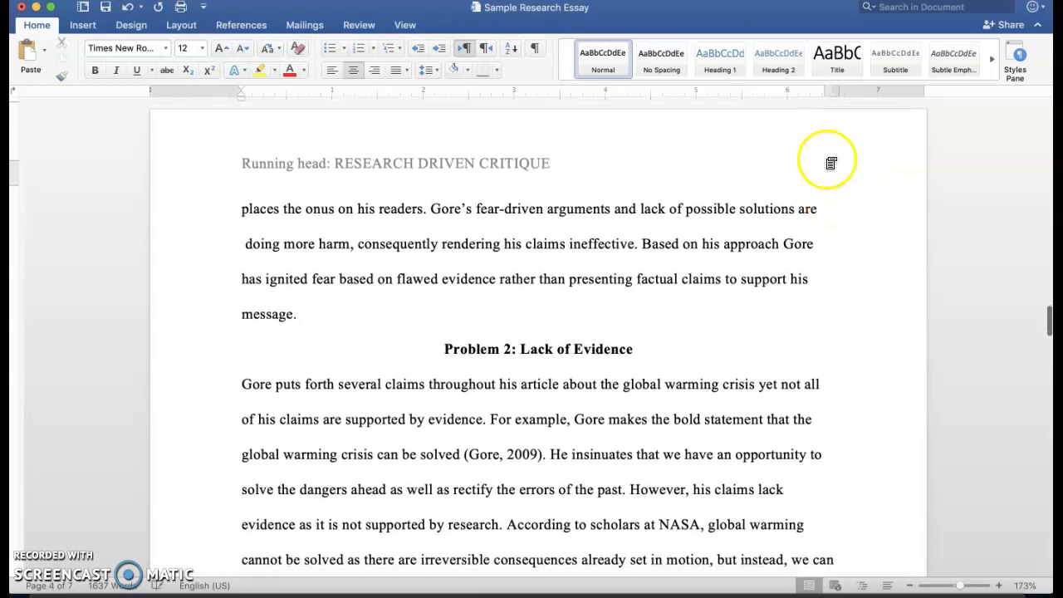
pyautogui.scroll(10, 835, 174)
pyautogui.scroll(20, 835, 183)
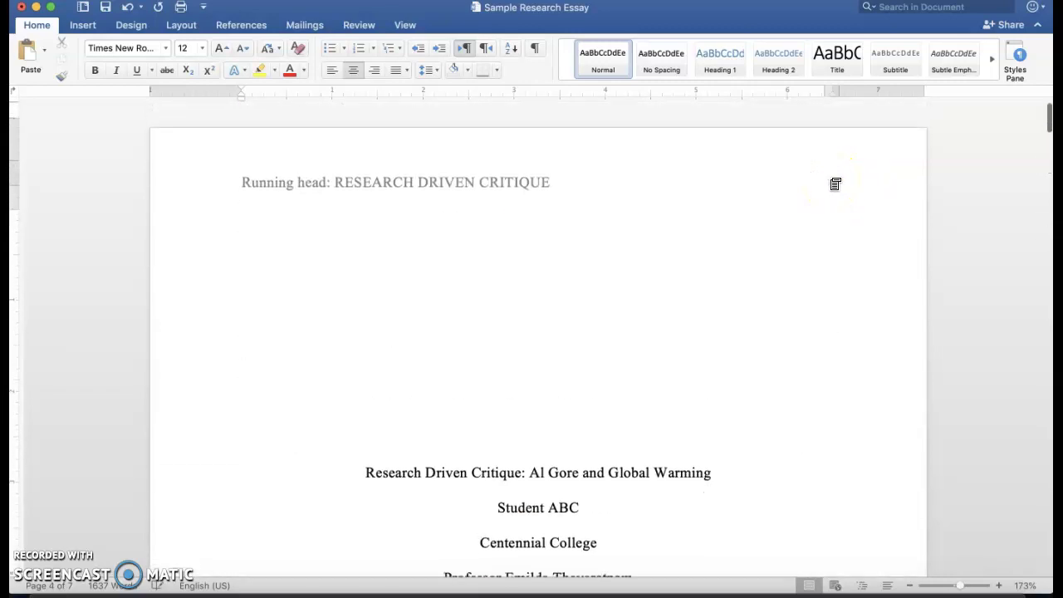
pyautogui.scroll(-3, 835, 183)
pyautogui.scroll(3, 835, 183)
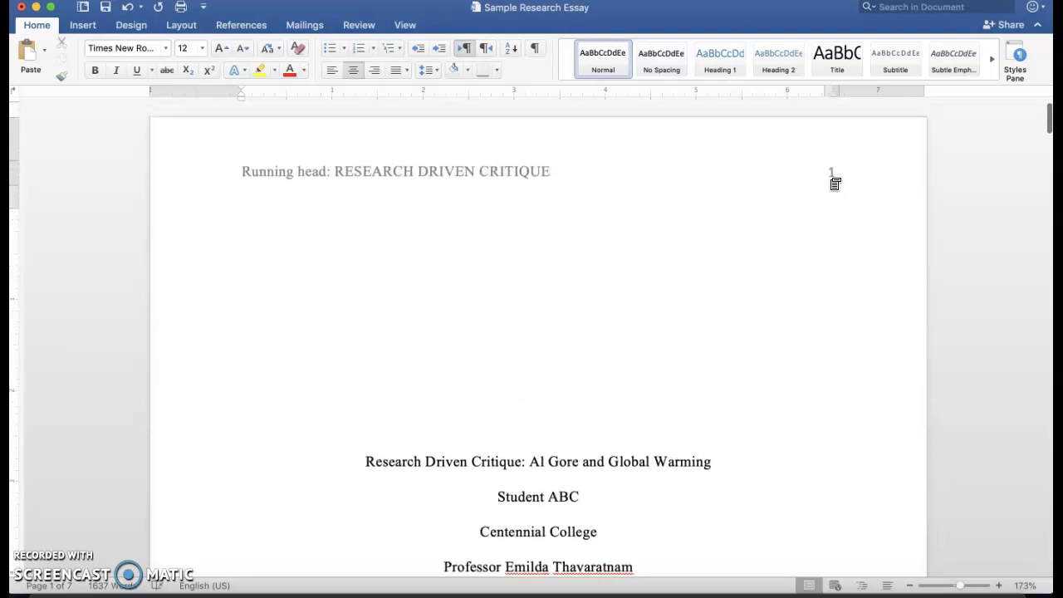
pyautogui.click(273, 163)
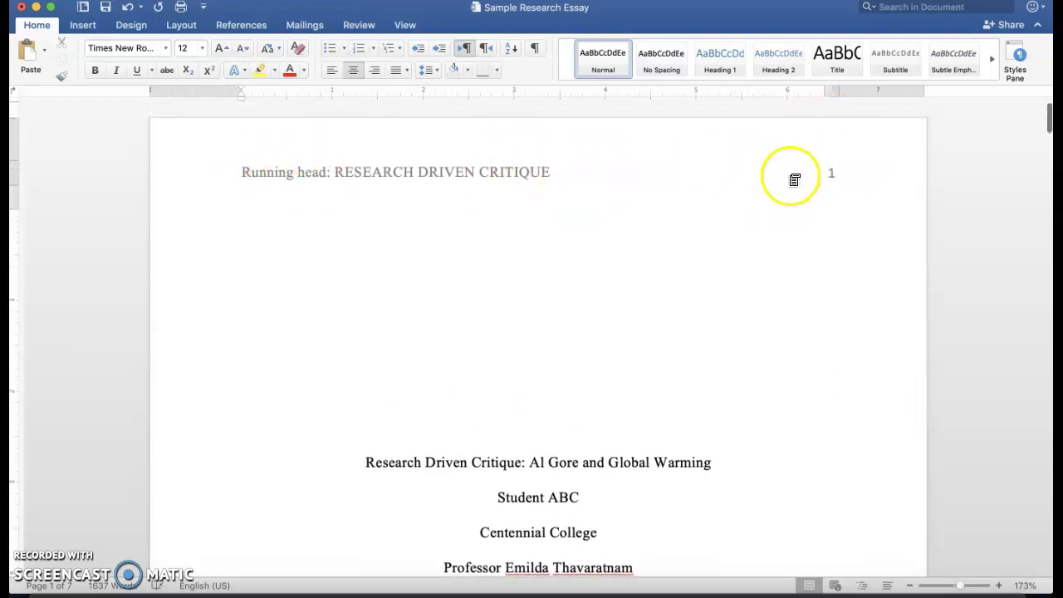
# Highlight the full essay title above the introduction on page 2 and clear the selection
pyautogui.scroll(-5, 487, 361)
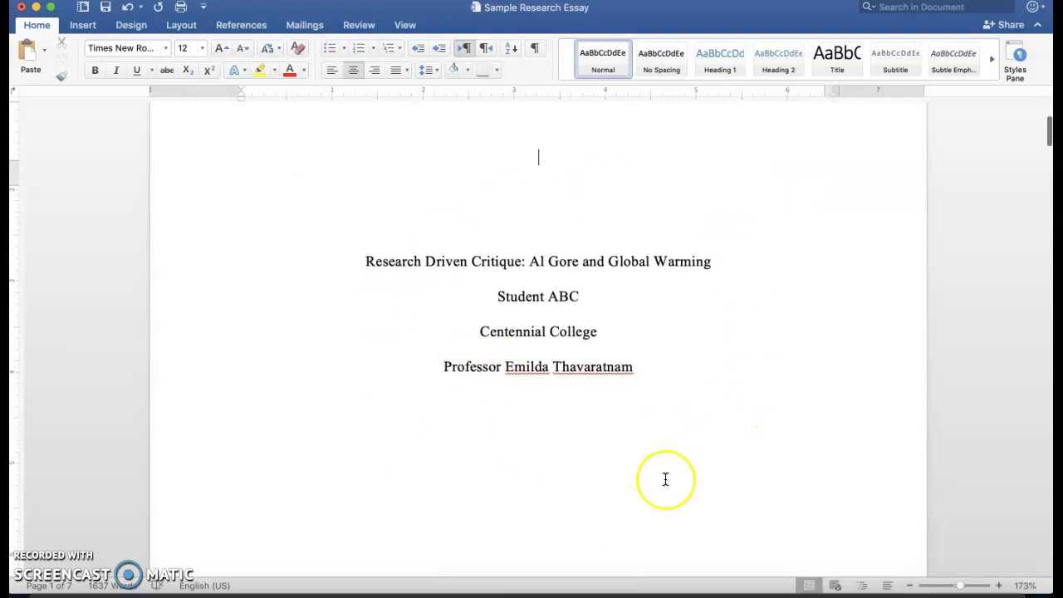
pyautogui.scroll(-10, 664, 479)
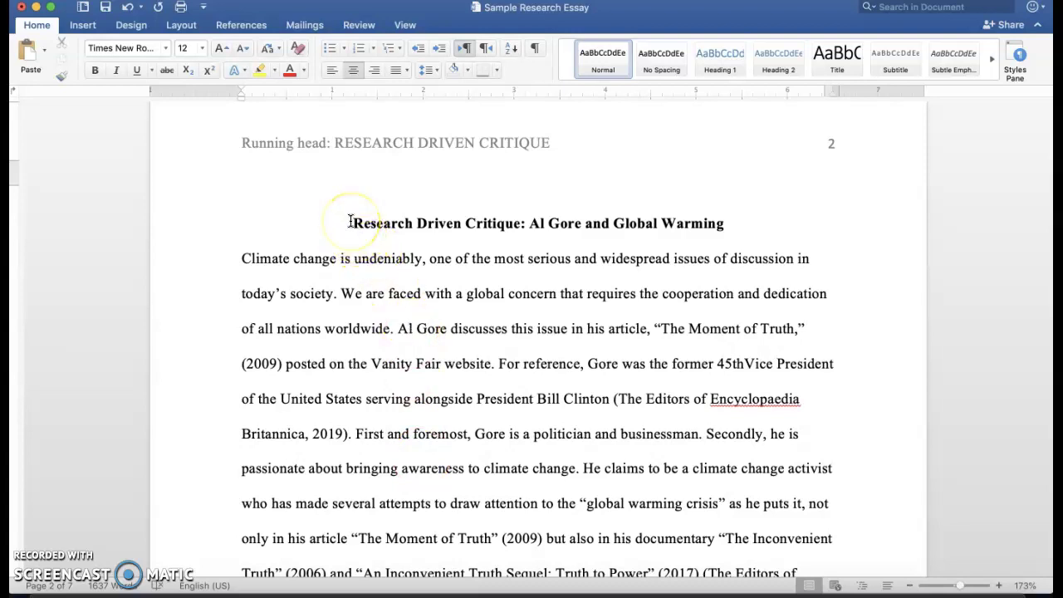
pyautogui.moveTo(363, 223); pyautogui.dragTo(731, 222)
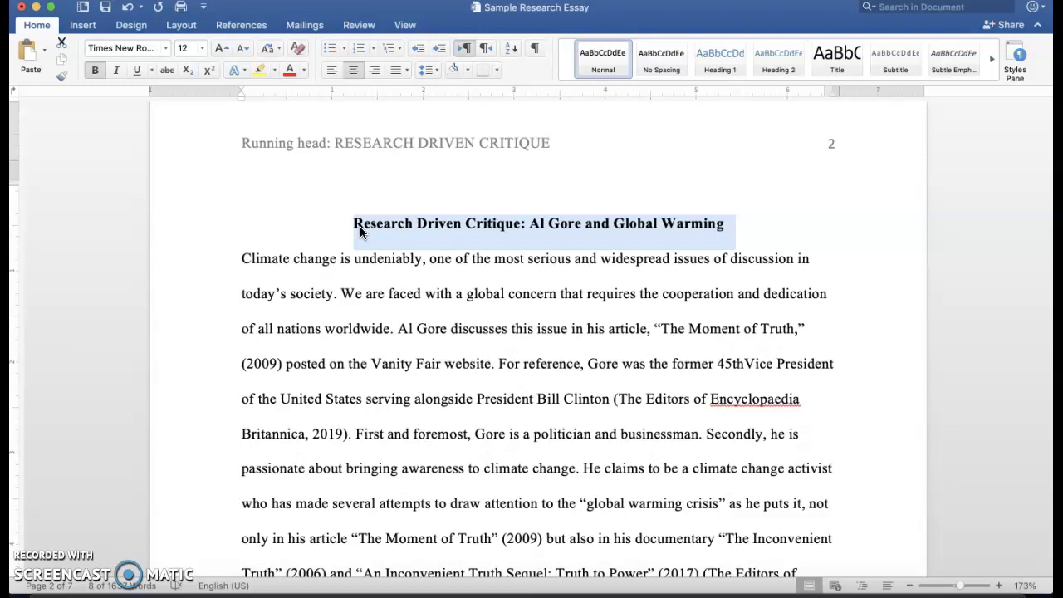
pyautogui.click(352, 223)
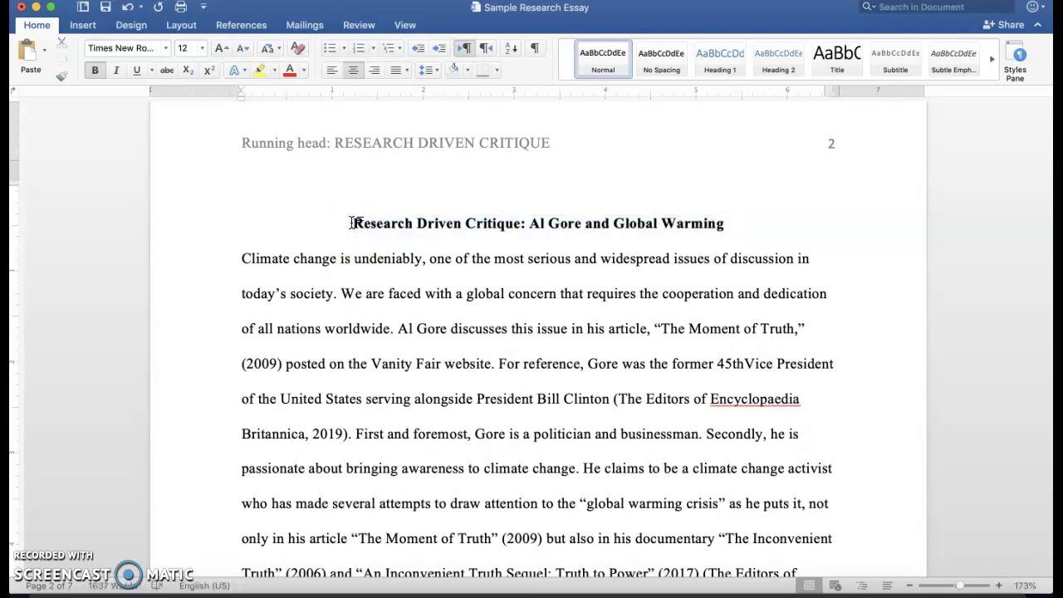
# Select the essay title on page 2, try left and right alignment on it, and center it again
pyautogui.moveTo(352, 223); pyautogui.dragTo(736, 235)
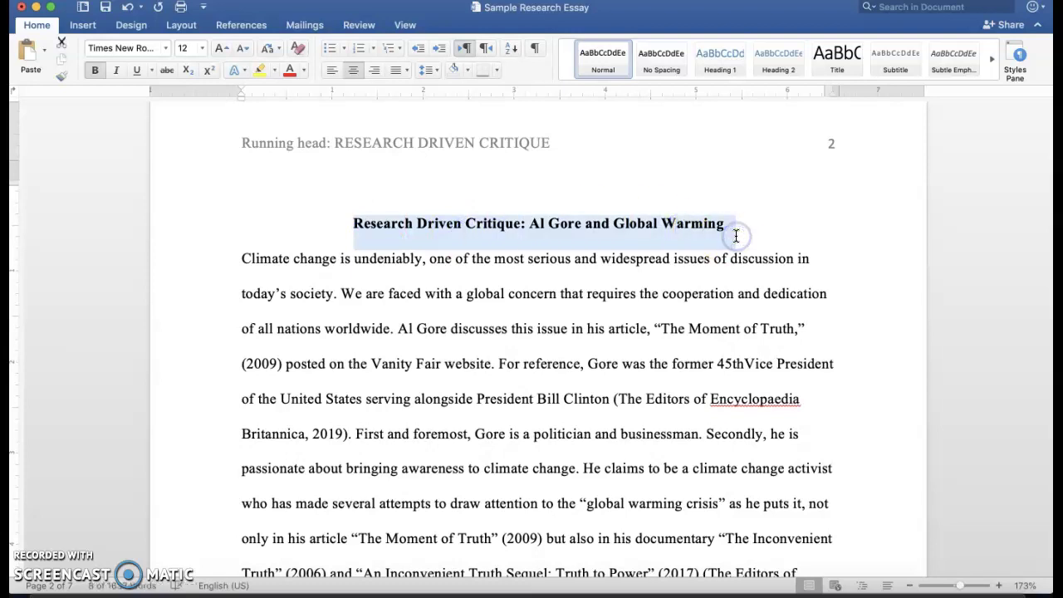
pyautogui.click(332, 70)
pyautogui.click(377, 70)
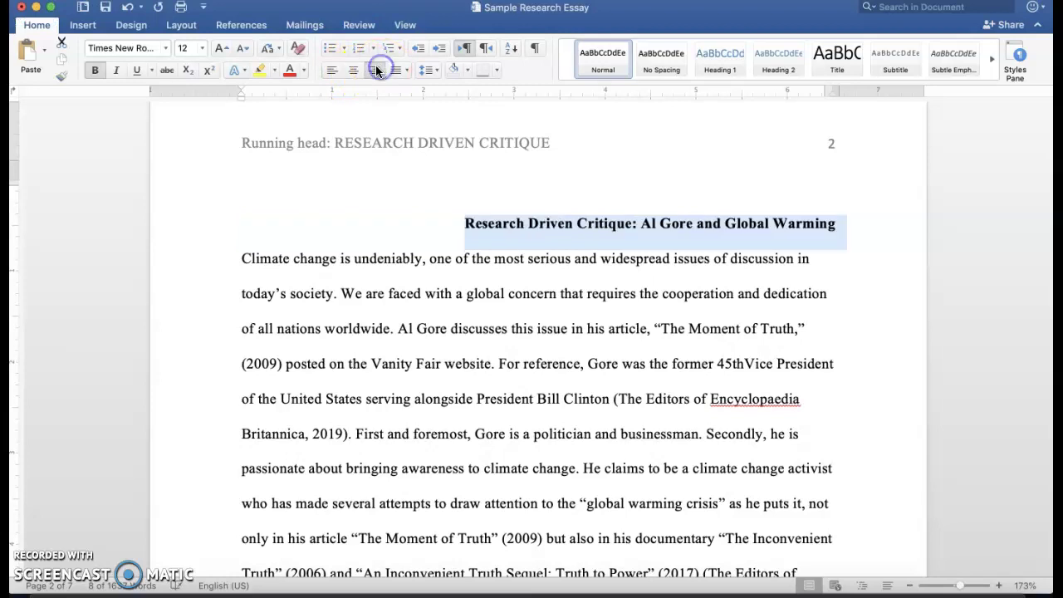
pyautogui.click(353, 70)
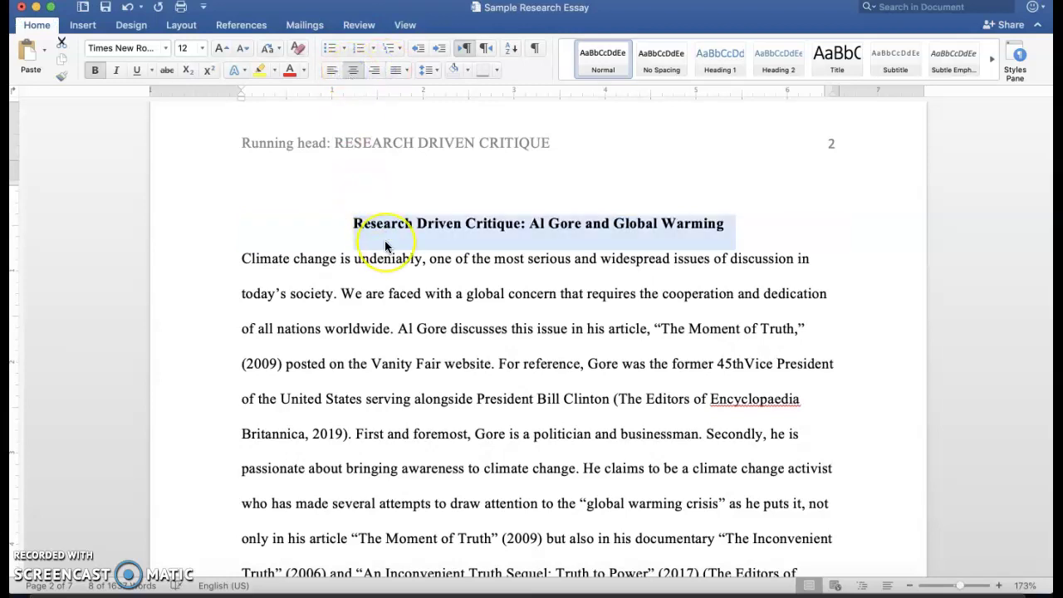
# Try the page 2 essay title without bold and with italics, restore it to bold without italics, and deselect it
pyautogui.press('super+b')
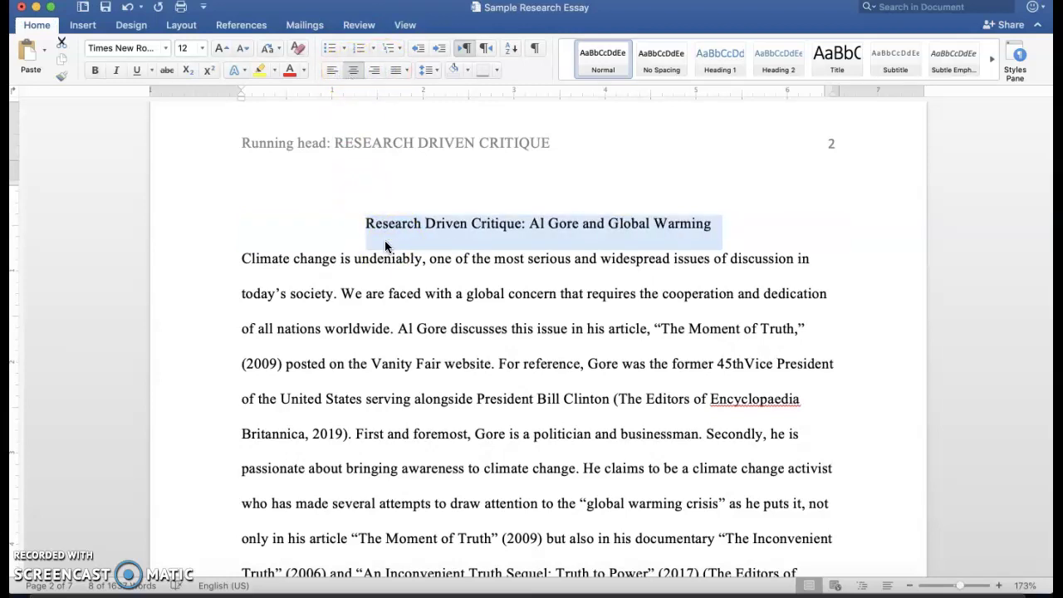
pyautogui.press('super+b')
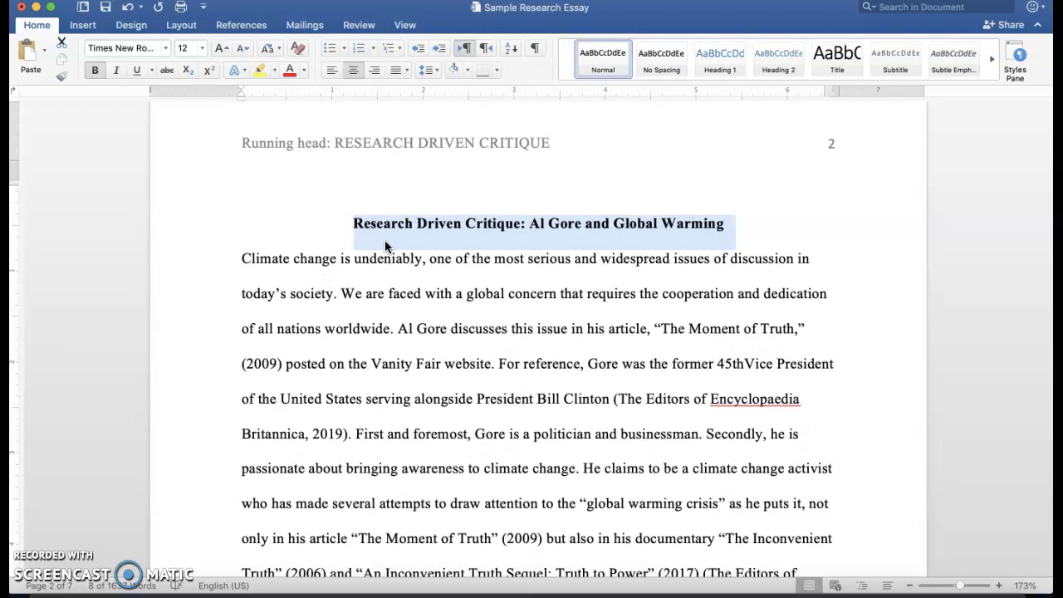
pyautogui.press('super+b')
pyautogui.press('super+i')
pyautogui.press('super+i')
pyautogui.press('super+b')
pyautogui.click(406, 295)
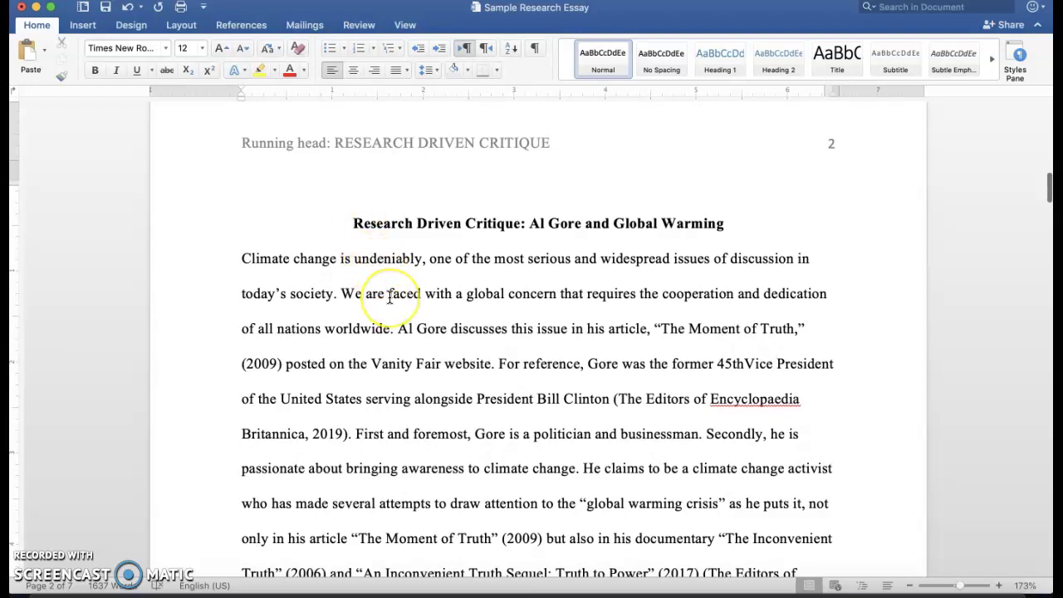
# Review the introduction's opening lines and highlight the centered bold title above them as the first heading
pyautogui.scroll(-2, 389, 297)
pyautogui.scroll(-1, 390, 297)
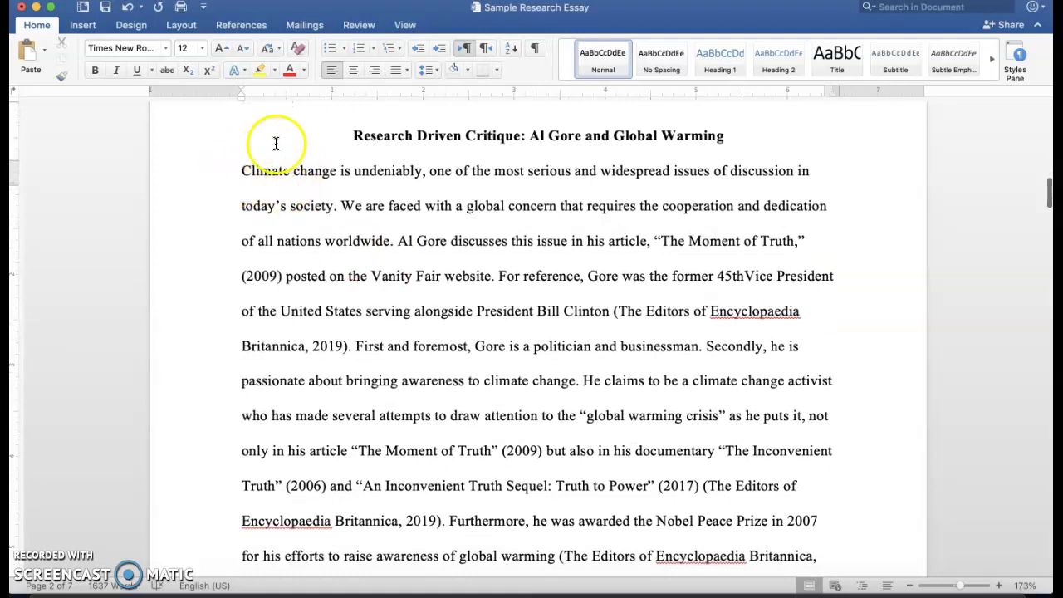
pyautogui.scroll(2, 357, 137)
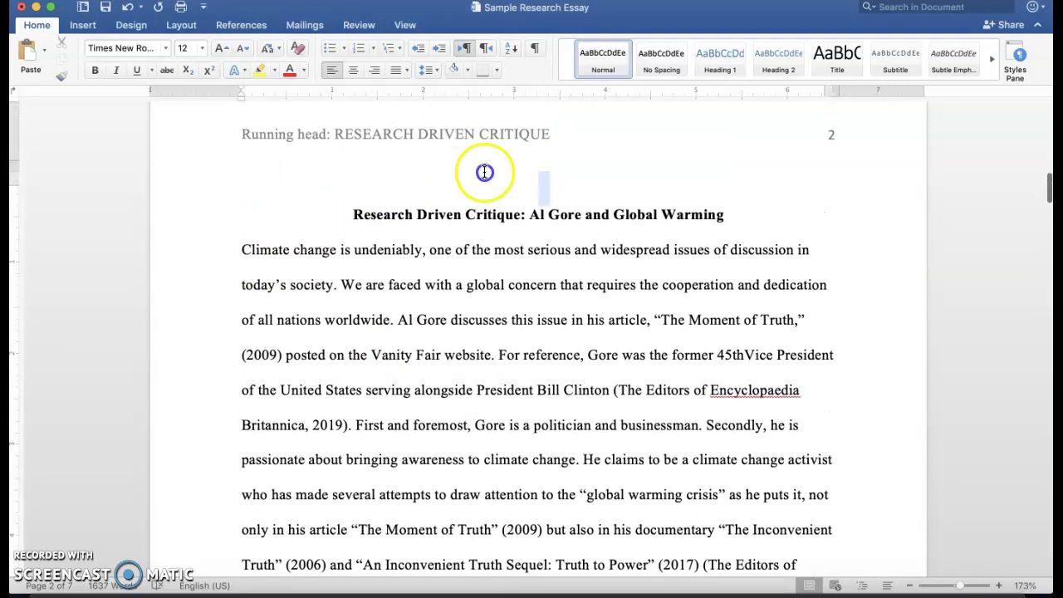
pyautogui.moveTo(353, 214); pyautogui.dragTo(735, 209)
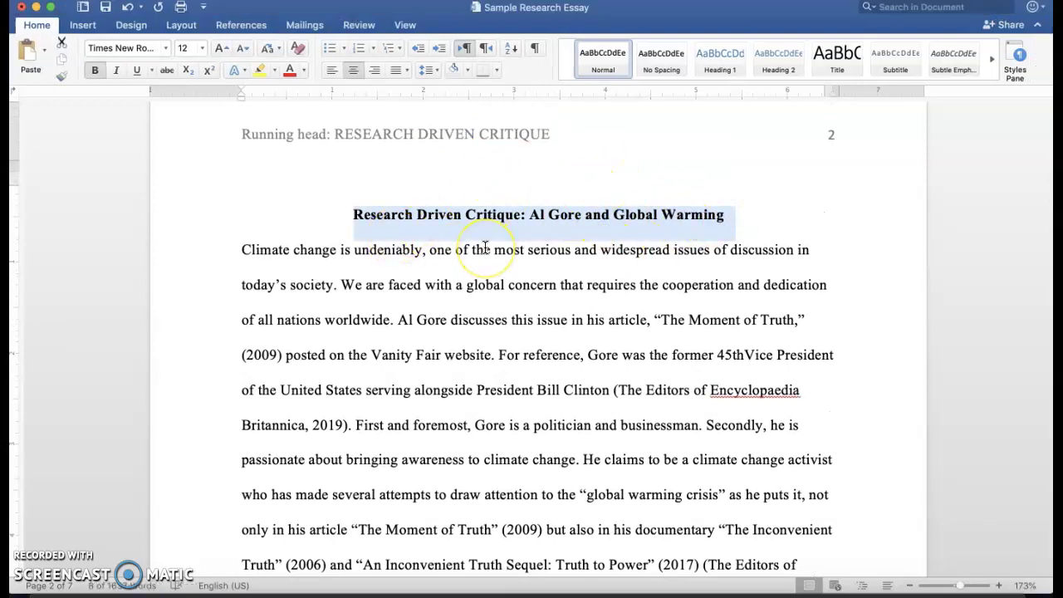
# Highlight the "Problem One: Fear Appeal" section heading on page 3 and clear the selection
pyautogui.scroll(-12, 485, 247)
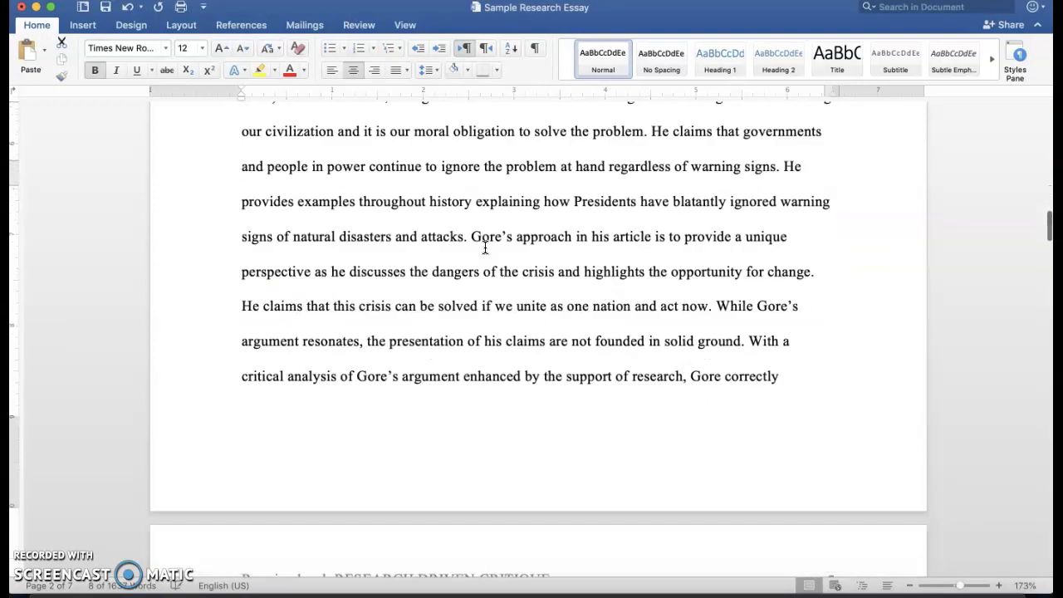
pyautogui.scroll(-10, 485, 248)
pyautogui.moveTo(477, 287); pyautogui.dragTo(612, 344)
pyautogui.click(541, 342)
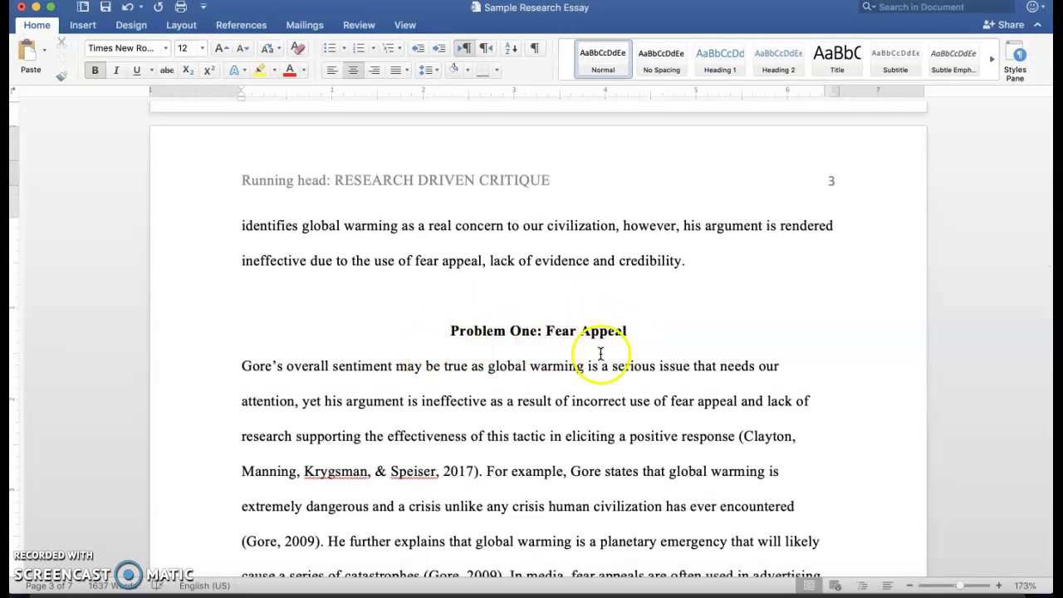
# Highlight in turn the section headings "Problem 2: Lack of Evidence" on page 4 and "Problem 3: Credibility" on page 5
pyautogui.scroll(-10, 502, 395)
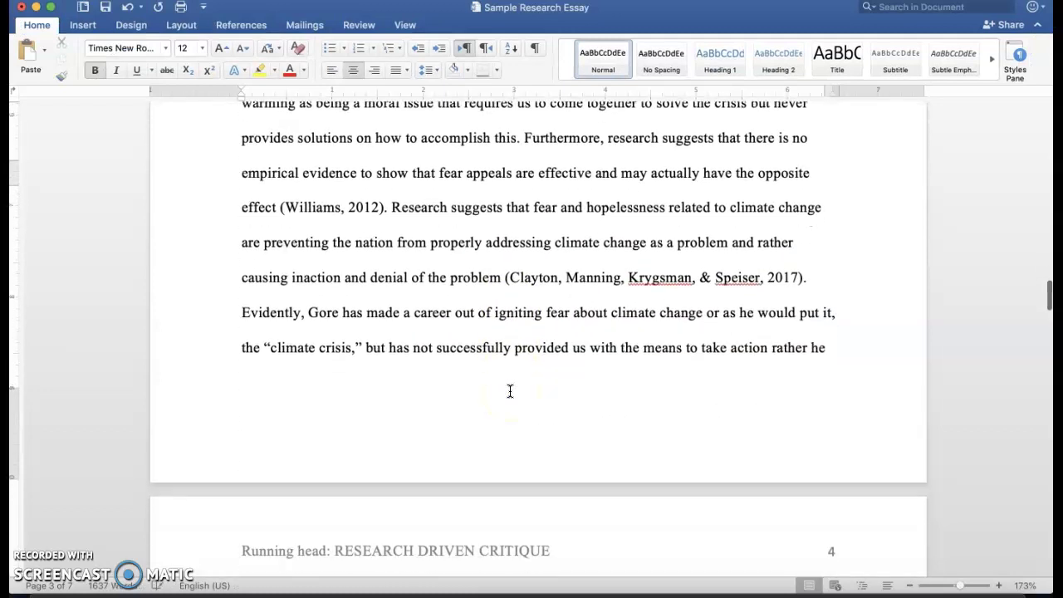
pyautogui.scroll(-8, 510, 391)
pyautogui.moveTo(451, 219); pyautogui.dragTo(546, 219)
pyautogui.tripleClick(546, 219)
pyautogui.scroll(-10, 577, 216)
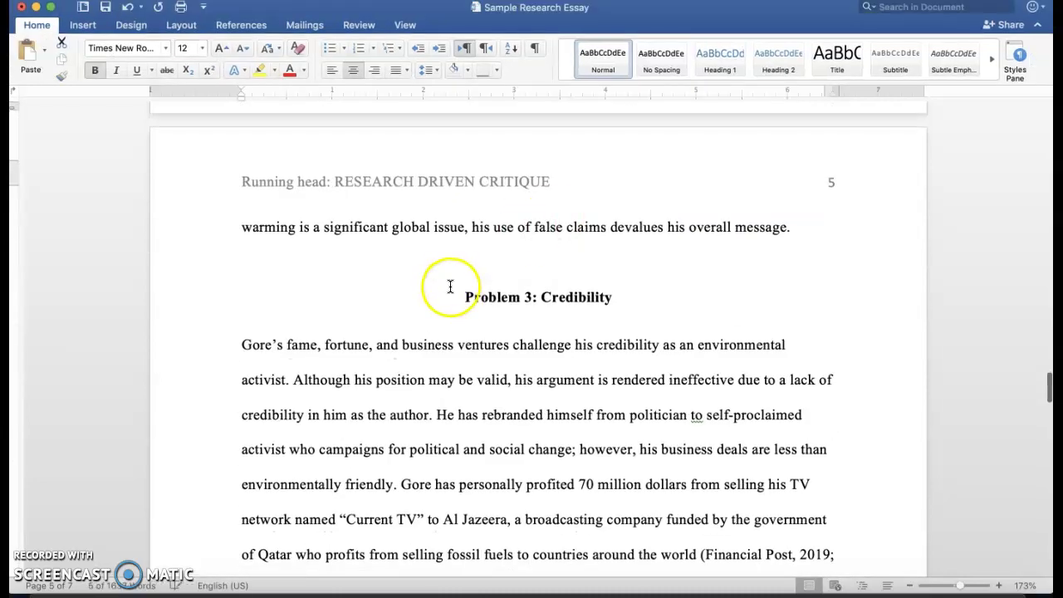
pyautogui.moveTo(451, 292); pyautogui.dragTo(606, 304)
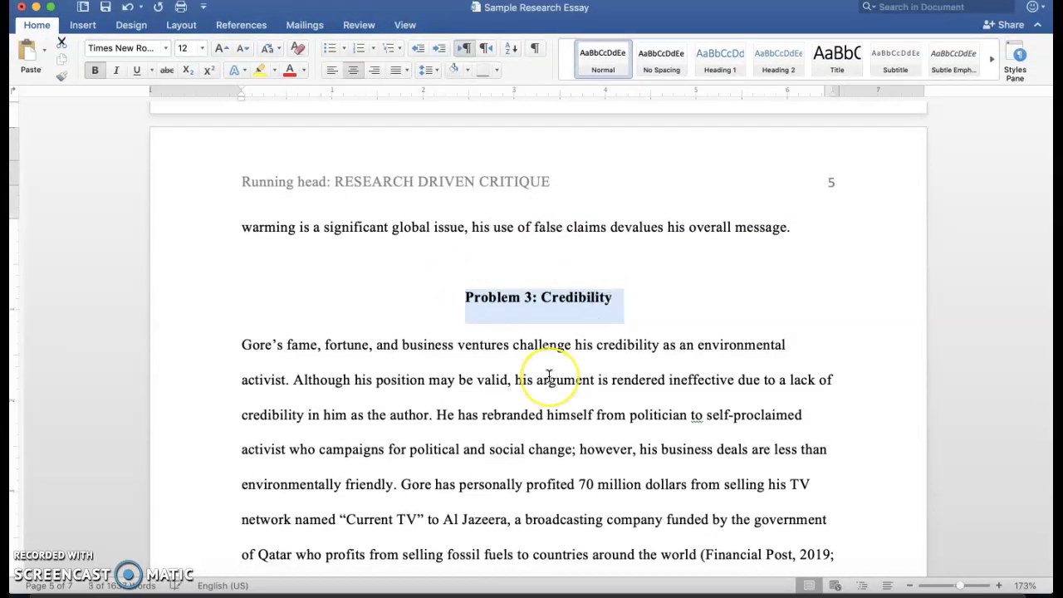
# Highlight the "Conclusion" section heading near the end of page 5
pyautogui.scroll(-15, 548, 375)
pyautogui.scroll(5, 551, 374)
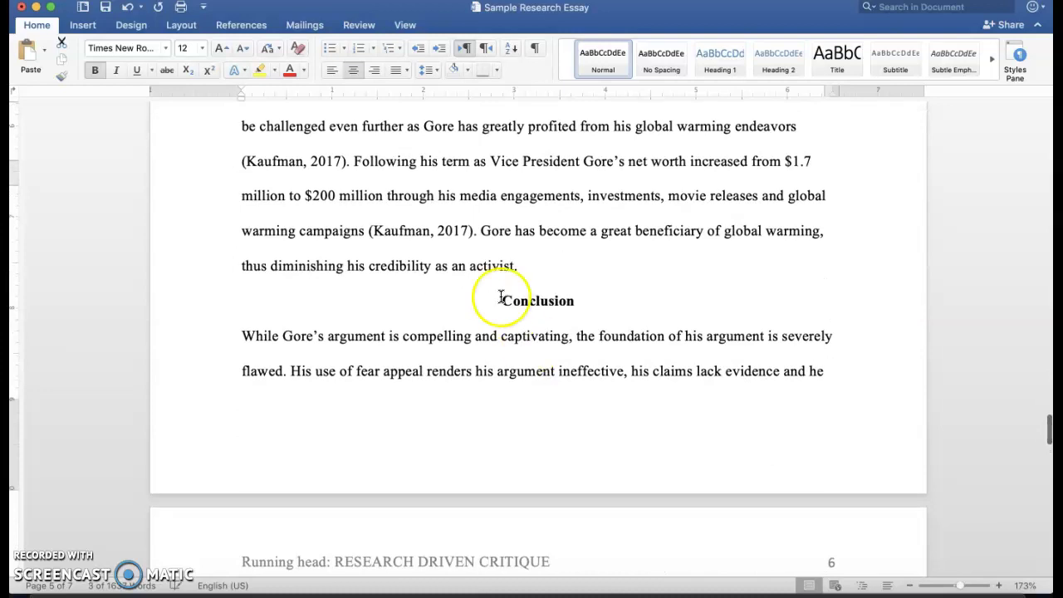
pyautogui.moveTo(500, 296); pyautogui.dragTo(623, 299)
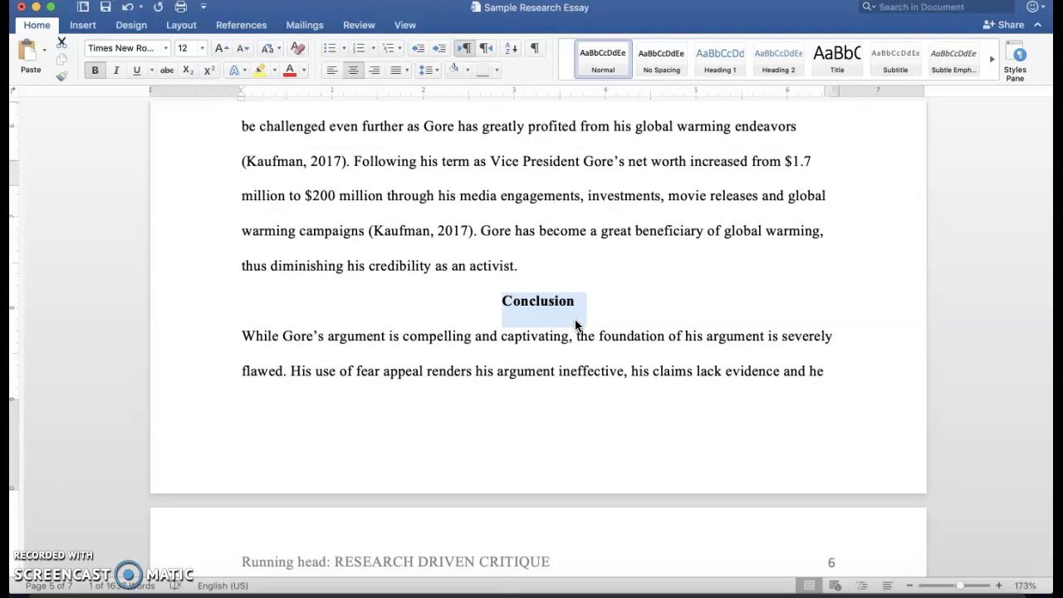
# Review the end of the conclusion on page 6 and highlight the "References" heading on page 7
pyautogui.scroll(-5, 576, 323)
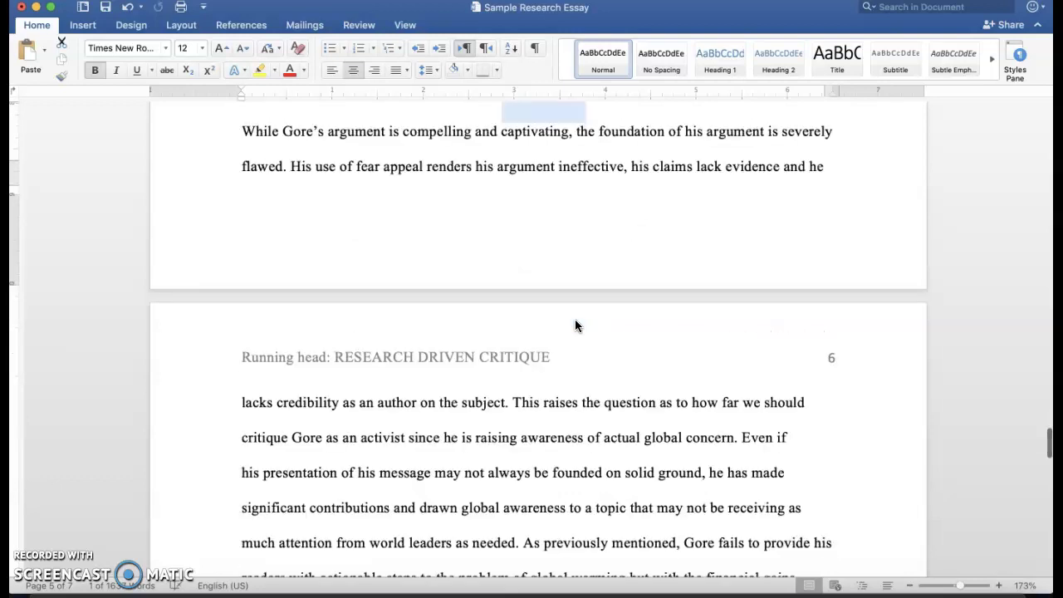
pyautogui.scroll(-9, 577, 324)
pyautogui.scroll(-10, 575, 324)
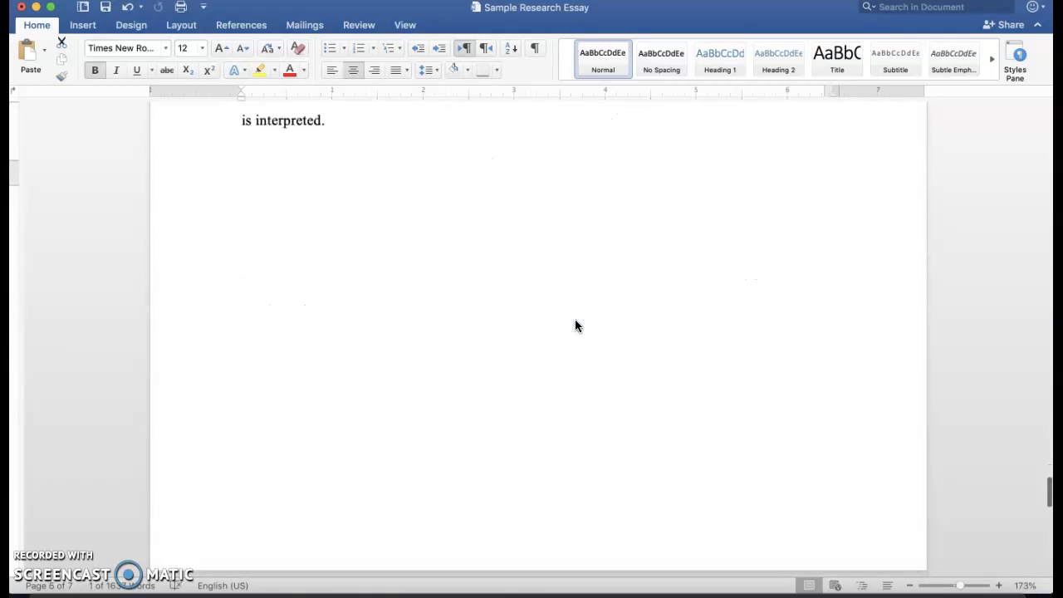
pyautogui.scroll(3, 575, 324)
pyautogui.scroll(-8, 574, 324)
pyautogui.scroll(10, 498, 437)
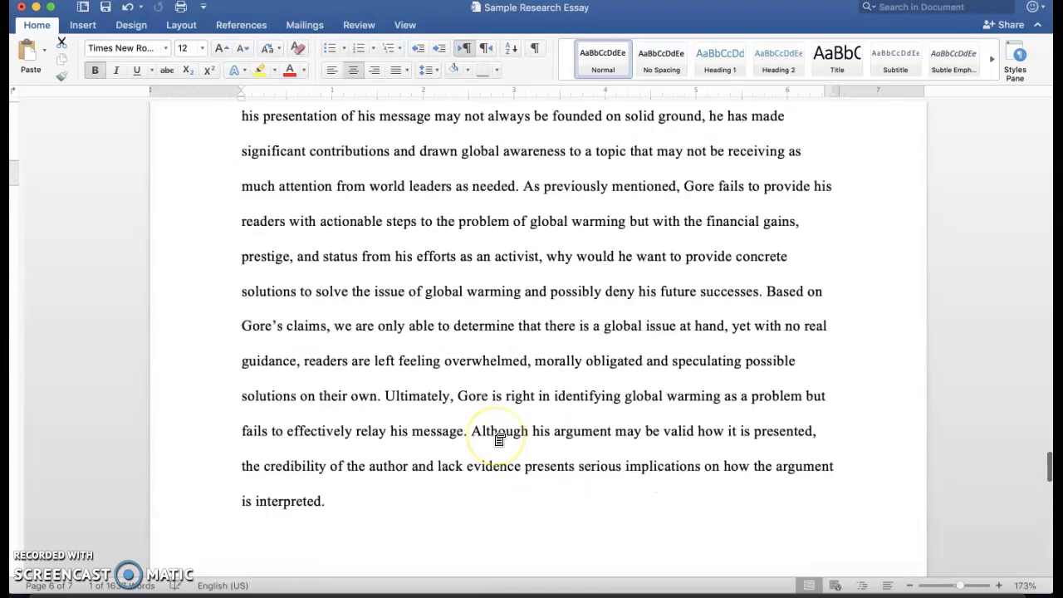
pyautogui.scroll(-7, 499, 436)
pyautogui.scroll(-4, 515, 515)
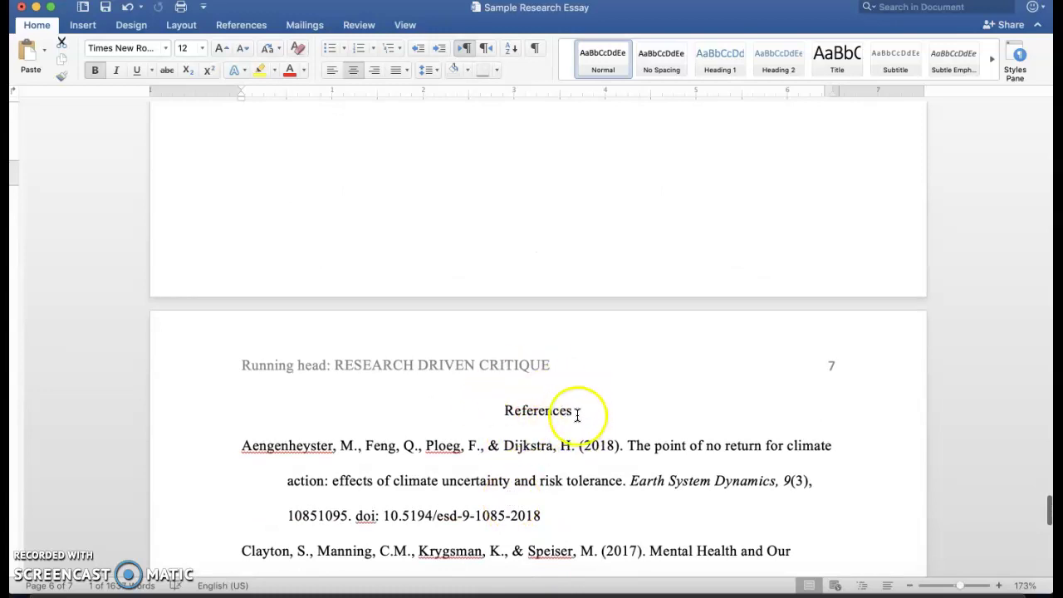
pyautogui.moveTo(573, 415); pyautogui.dragTo(502, 417)
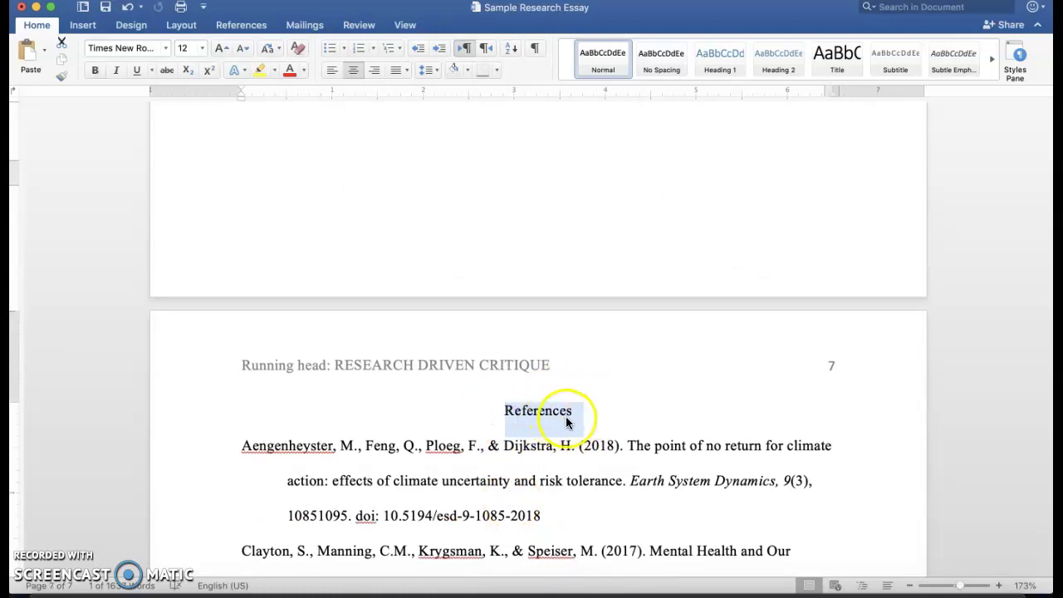
# Remove the page break separating the conclusion's last line from the References heading
pyautogui.moveTo(565, 423); pyautogui.dragTo(527, 252)
pyautogui.scroll(-2, 474, 391)
pyautogui.scroll(4, 568, 312)
pyautogui.scroll(-2, 568, 319)
pyautogui.click(528, 233)
pyautogui.scroll(3, 528, 232)
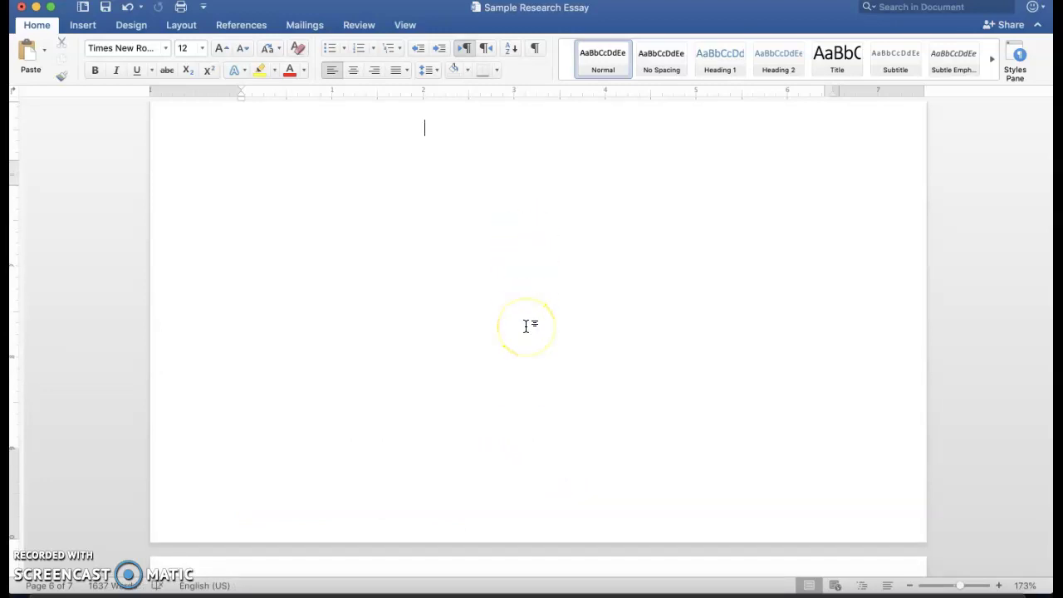
pyautogui.press('super+z')
pyautogui.scroll(4, 499, 366)
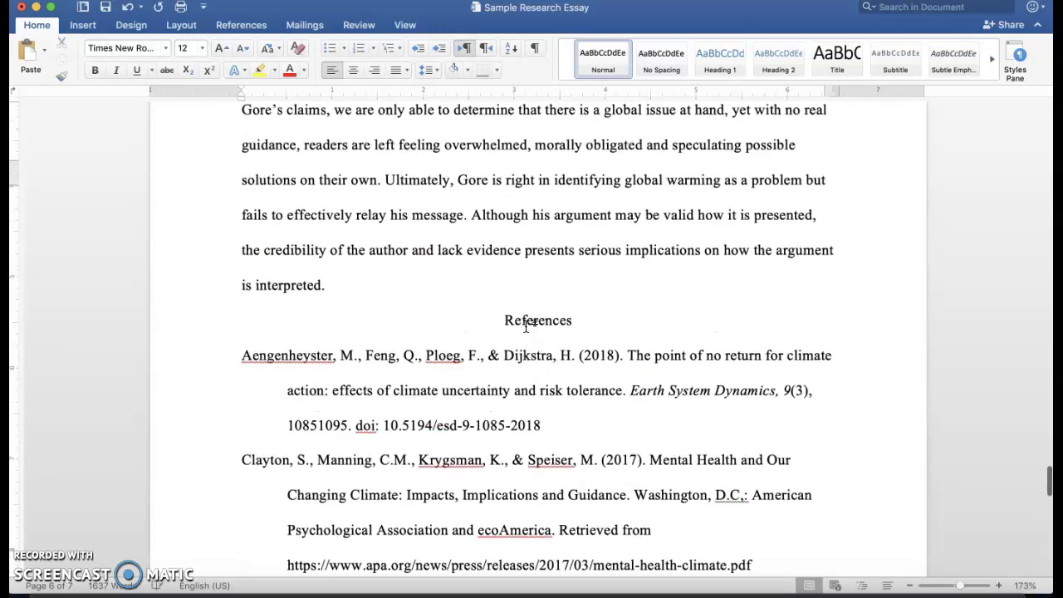
# Add the filler text "jjkj" and several blank lines between the conclusion's last line and the References heading
pyautogui.click(545, 297)
pyautogui.click(439, 272)
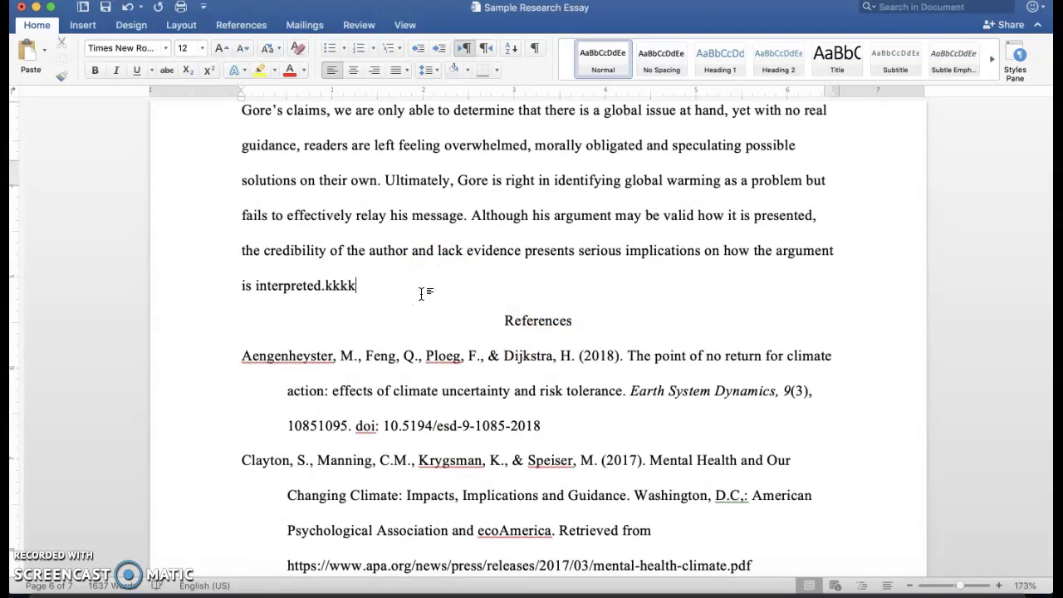
pyautogui.write('k')
pyautogui.press('BackSpace')
pyautogui.press('Return')
pyautogui.press('Return')
pyautogui.write('jj')
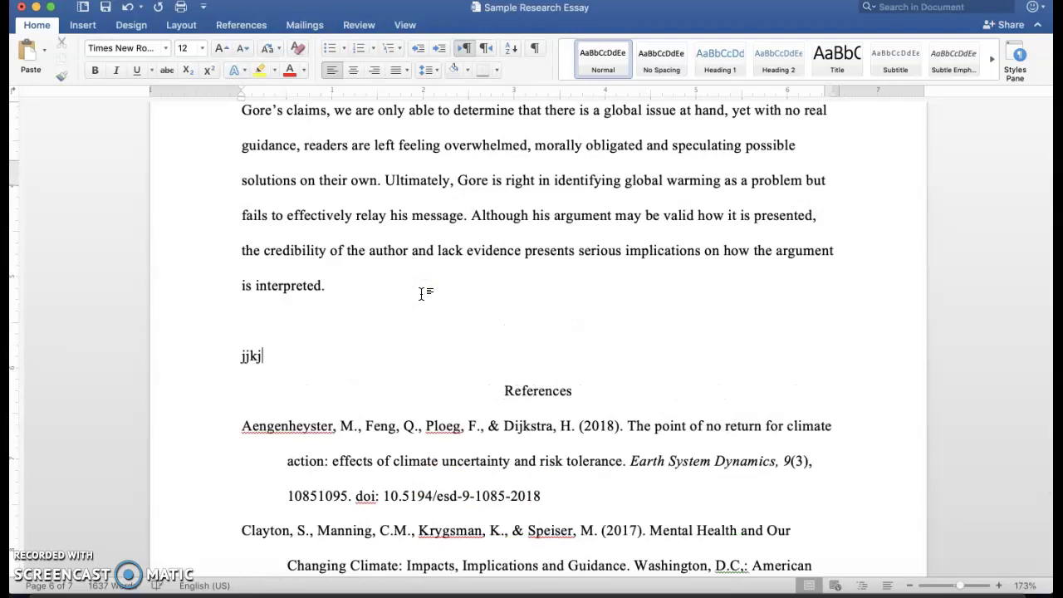
pyautogui.write('kj')
pyautogui.press('Return')
pyautogui.press('Return')
pyautogui.press('Return')
pyautogui.scroll(-2, 422, 293)
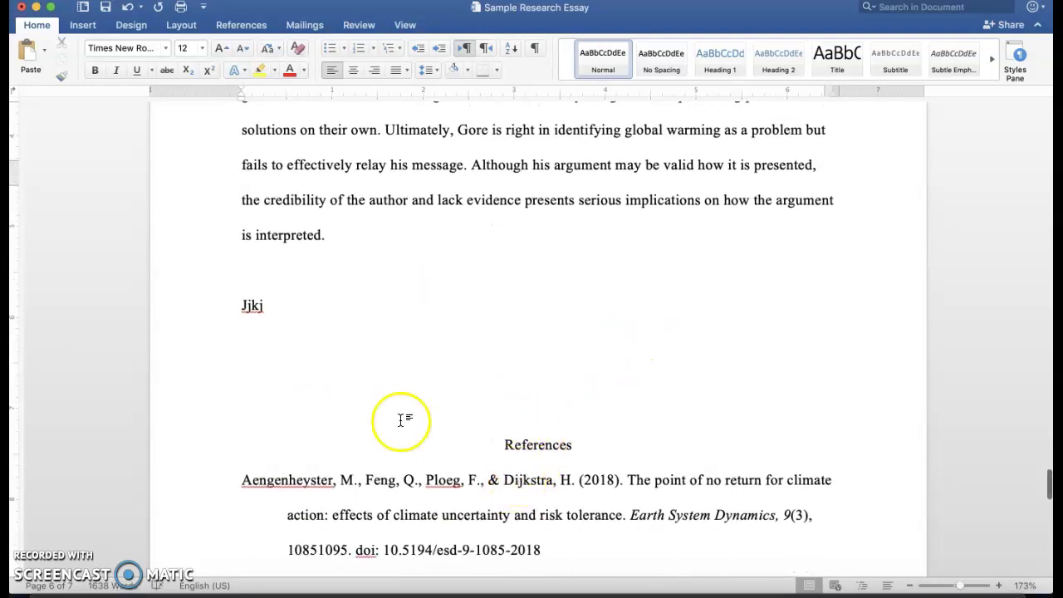
# Delete the filler text and extra blank lines above the References heading
pyautogui.click(216, 300)
pyautogui.press('BackSpace')
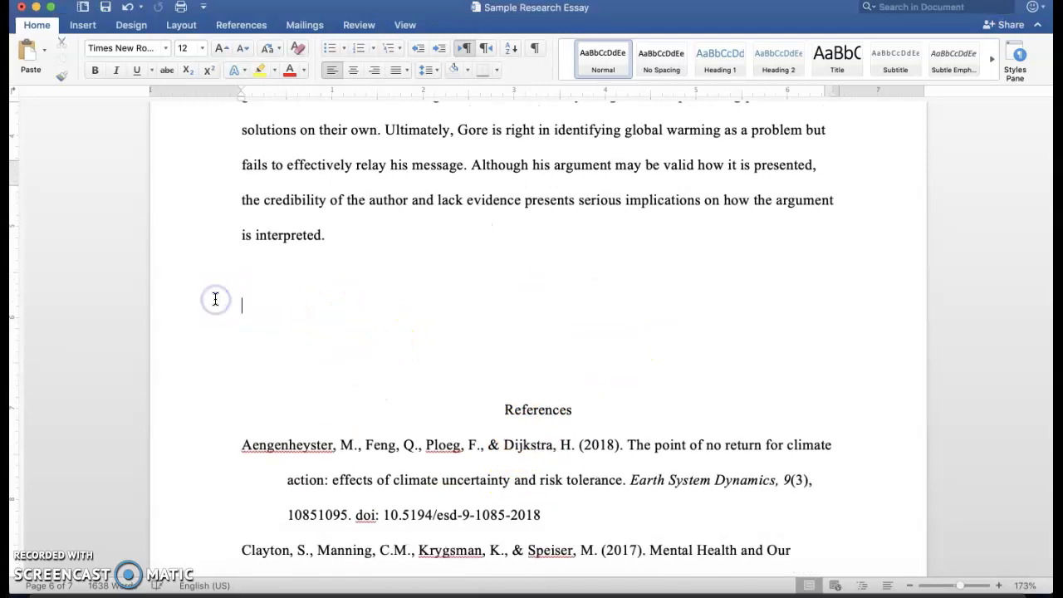
pyautogui.press('BackSpace')
pyautogui.press('BackSpace')
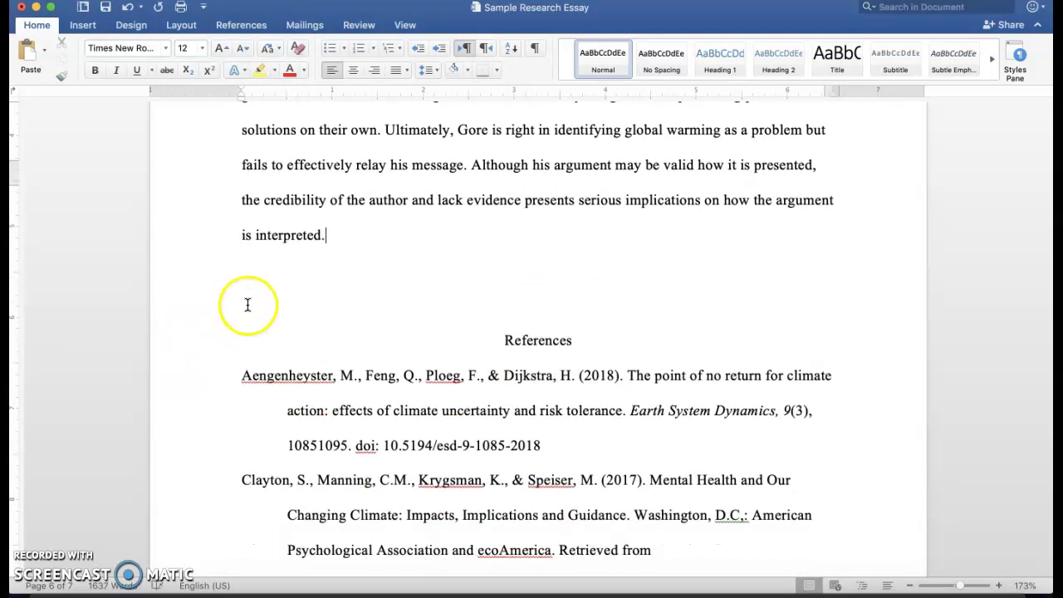
pyautogui.press('BackSpace')
pyautogui.press('BackSpace')
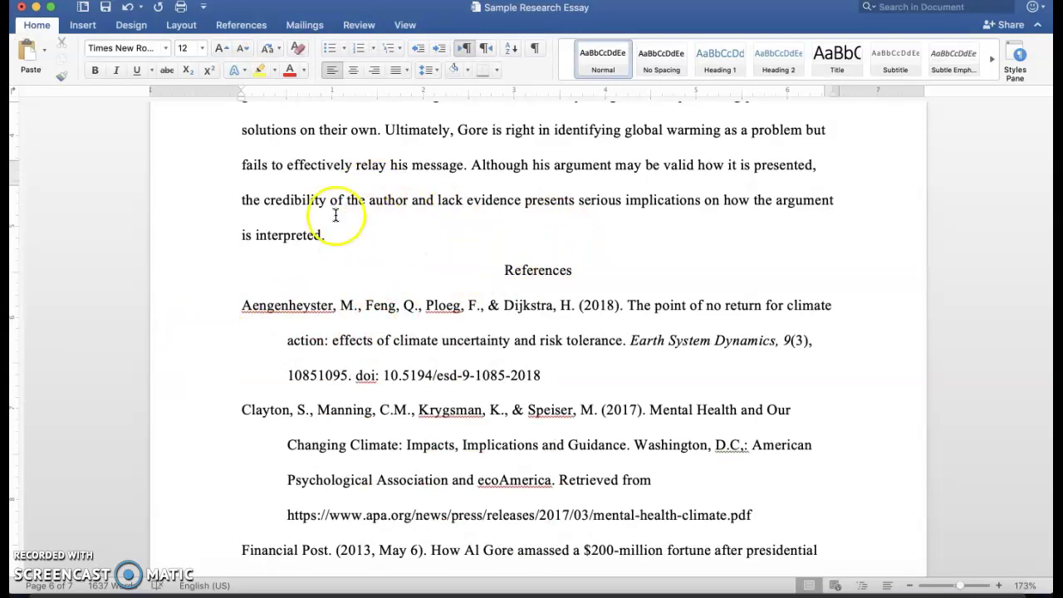
# Insert a page break after the conclusion's last line, before the References heading, and check both pages
pyautogui.click(83, 25)
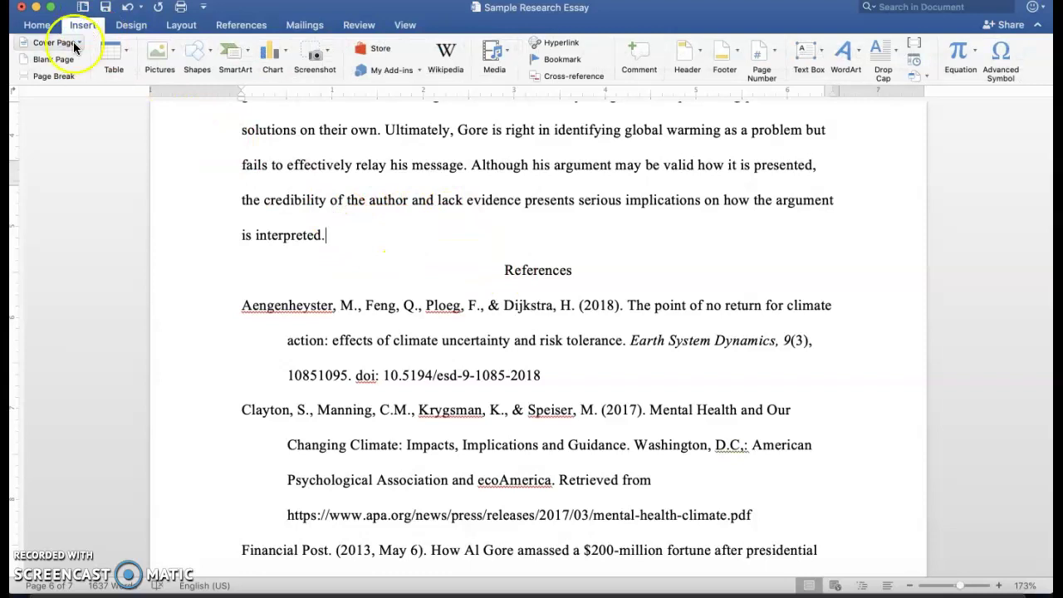
pyautogui.click(48, 75)
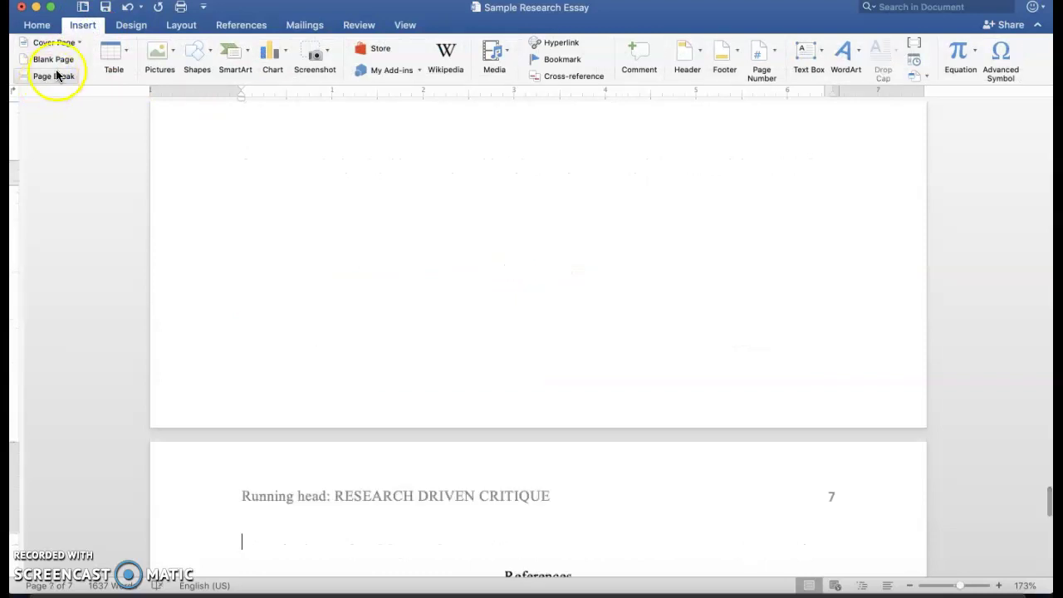
pyautogui.scroll(-5, 433, 198)
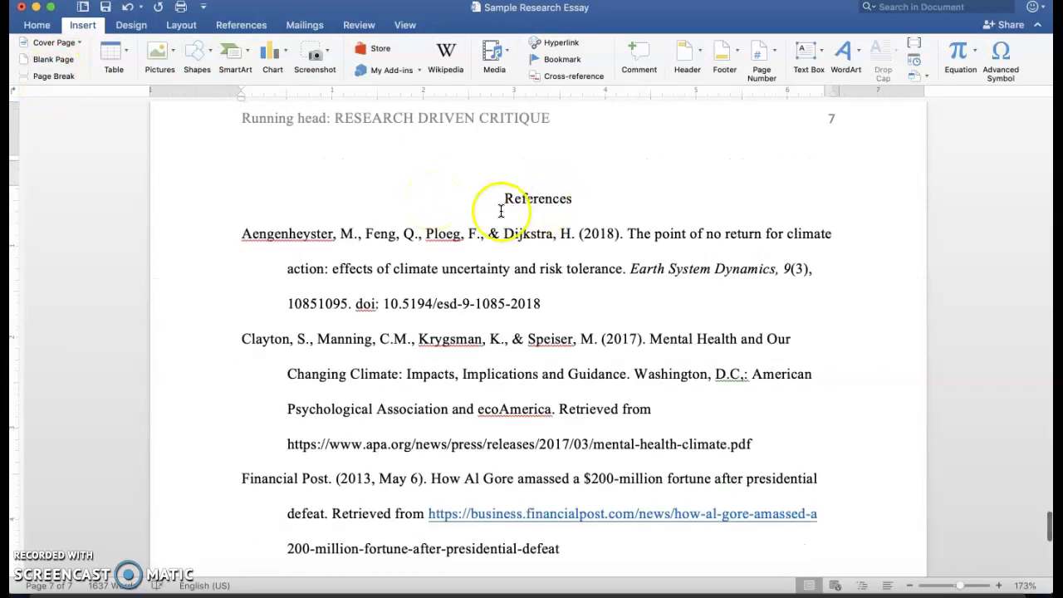
pyautogui.scroll(5, 488, 193)
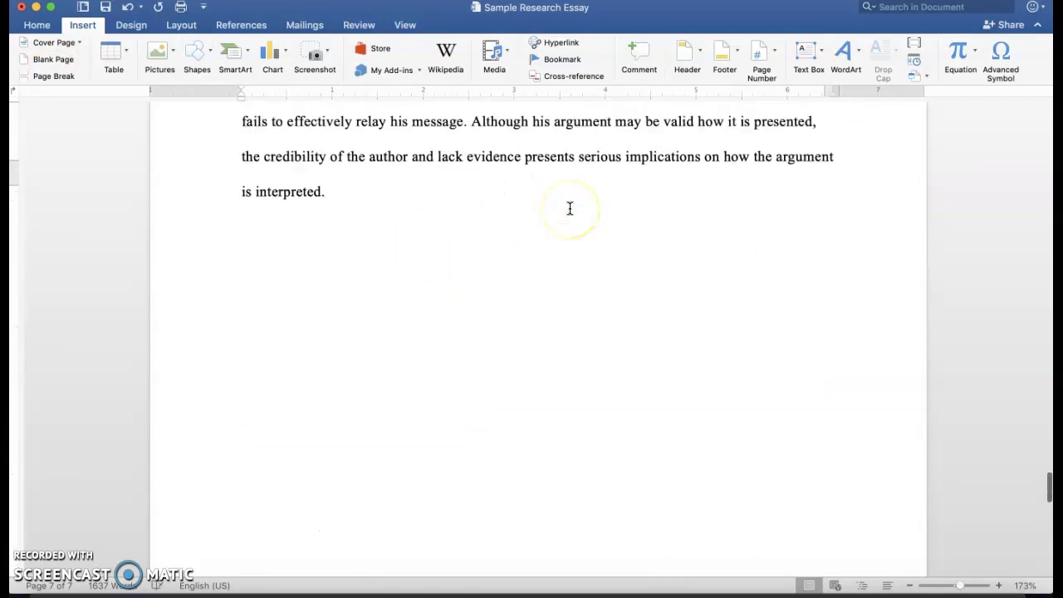
# Add "Ffff" filler lines and blank lines below the conclusion to test the page break, and check the References page
pyautogui.write('Ffff')
pyautogui.press('Return')
pyautogui.press('Return')
pyautogui.write('Ffff')
pyautogui.press('Return')
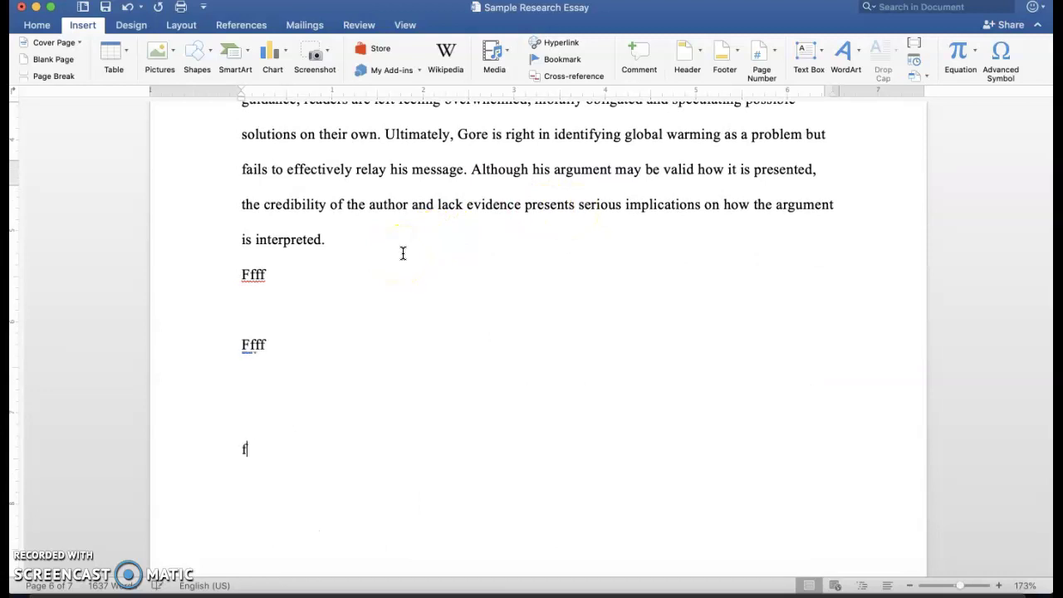
pyautogui.scroll(-10, 403, 253)
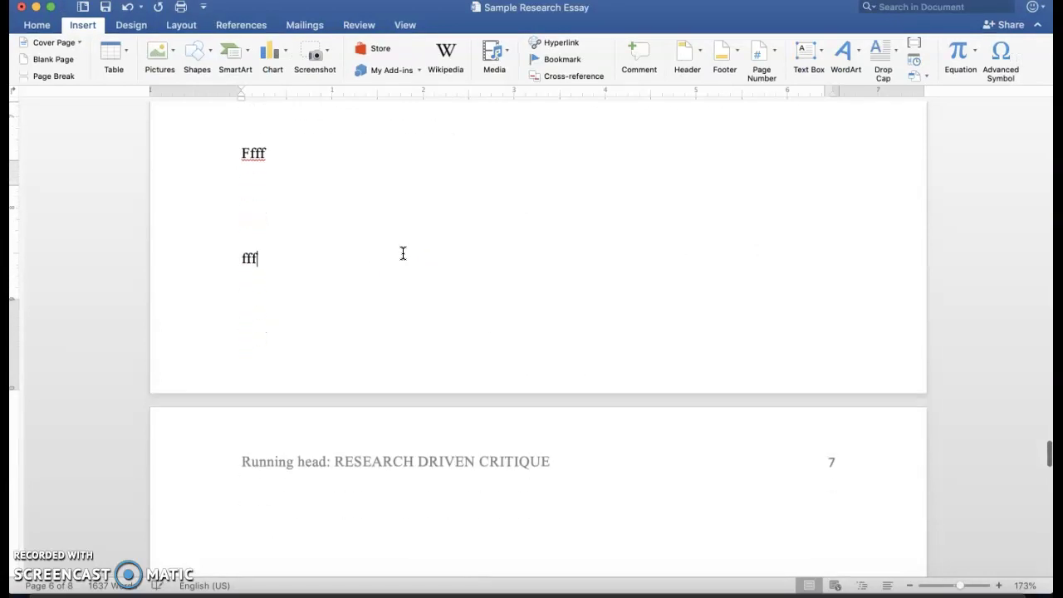
pyautogui.scroll(-10, 403, 253)
pyautogui.scroll(2, 403, 253)
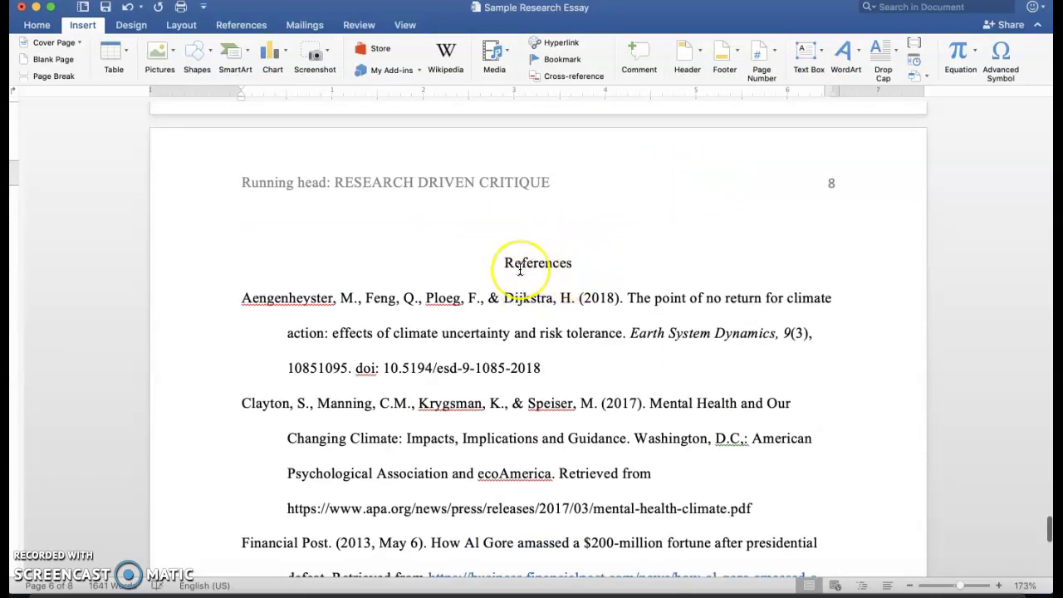
# Undo the filler lines below the conclusion and check the References heading's placement on page 7
pyautogui.scroll(15, 522, 266)
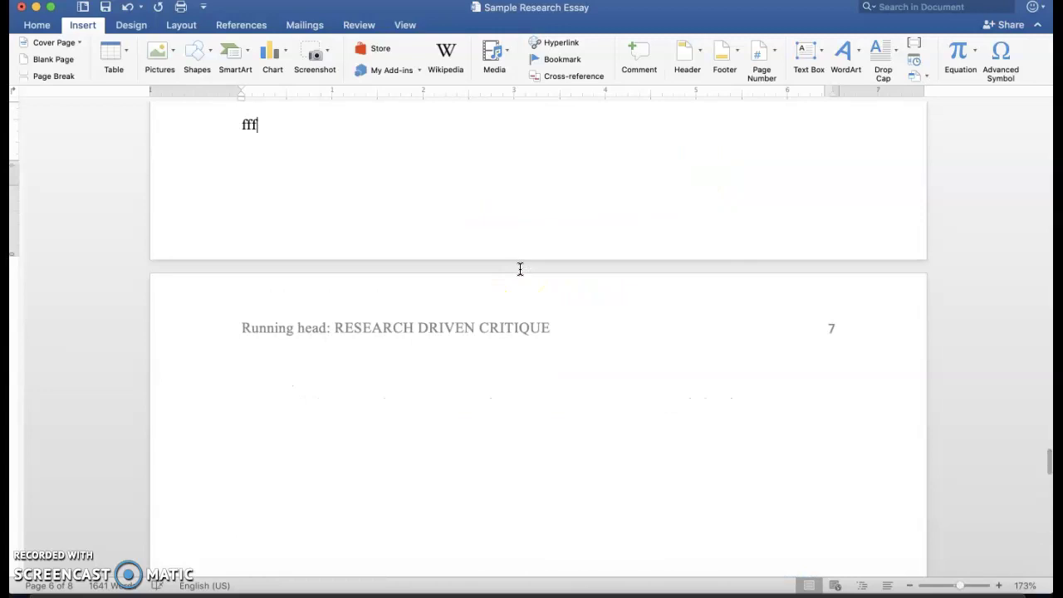
pyautogui.hotkey('ctrl', 'z')
pyautogui.hotkey('ctrl', 'z')
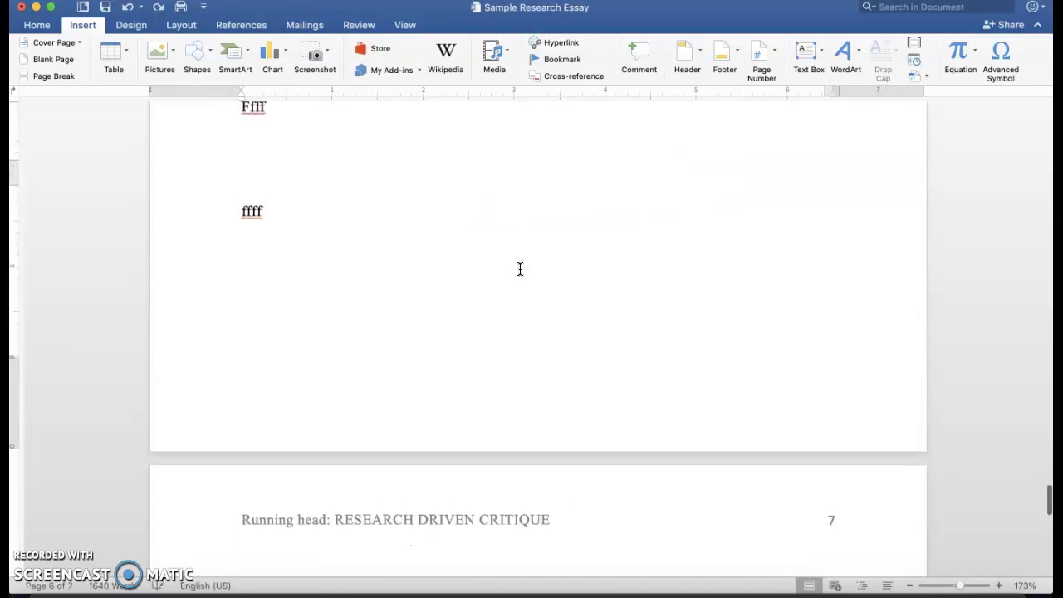
pyautogui.hotkey('ctrl', 'z')
pyautogui.hotkey('ctrl', 'z')
pyautogui.hotkey('ctrl', 'z')
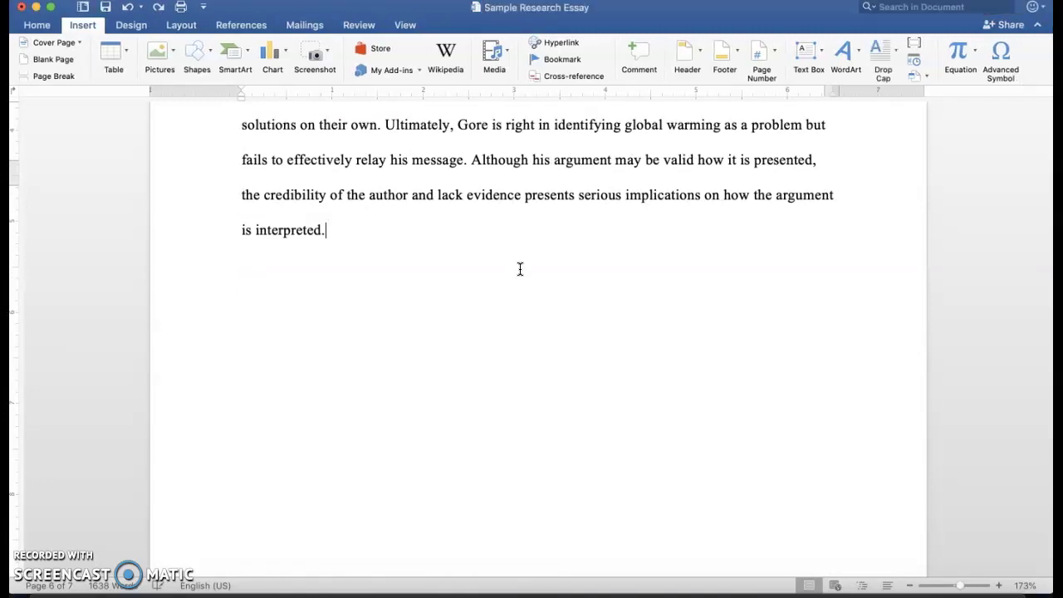
pyautogui.scroll(-5, 520, 269)
pyautogui.click(515, 474)
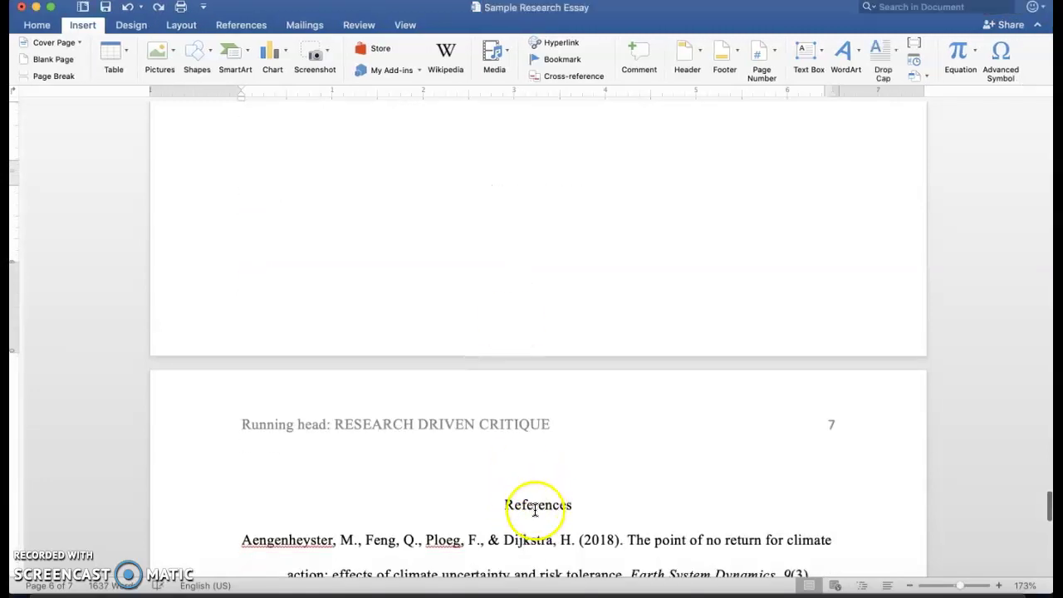
pyautogui.scroll(-5, 533, 509)
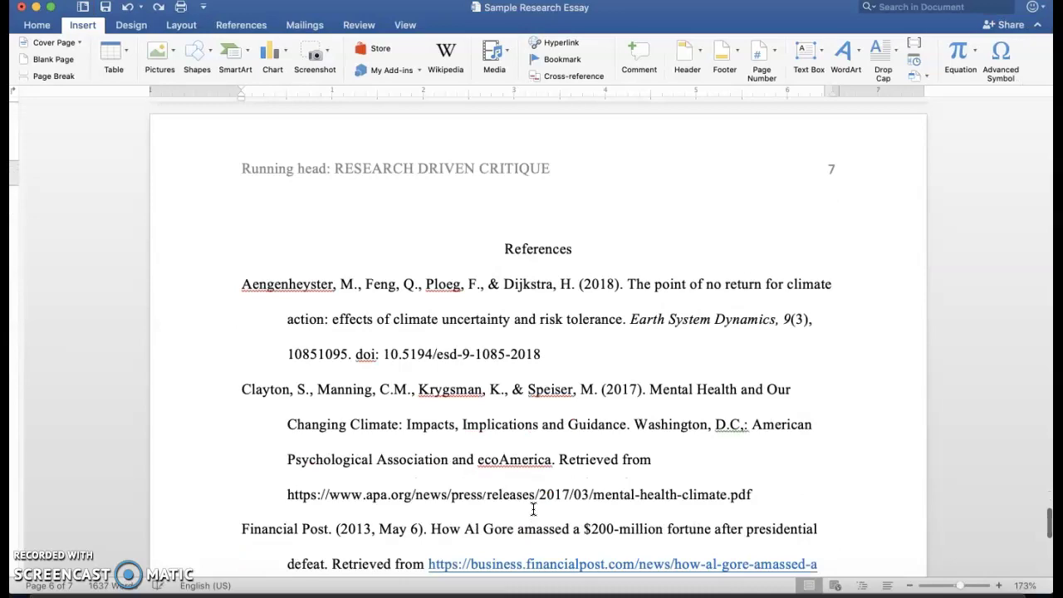
# Select the introduction text on page 2 and set its font to Times New Roman, size 12
pyautogui.scroll(20, 550, 449)
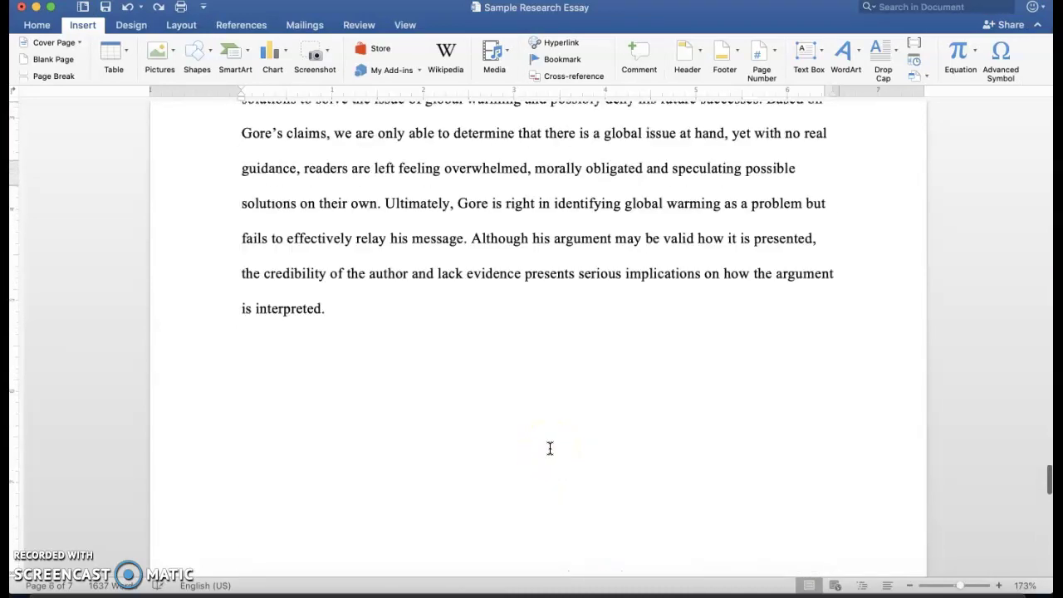
pyautogui.scroll(20, 549, 449)
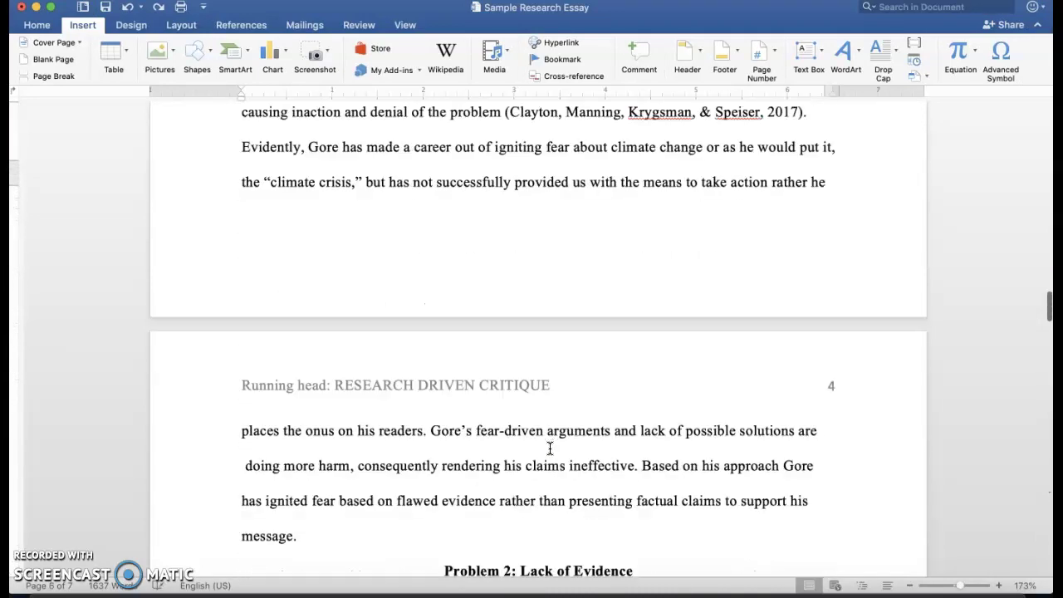
pyautogui.scroll(20, 550, 448)
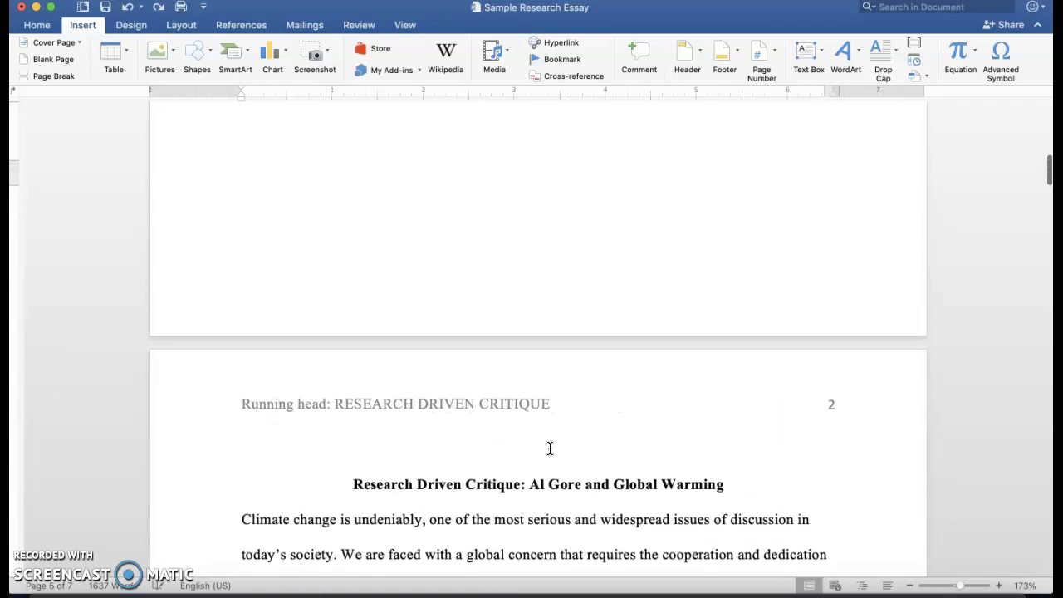
pyautogui.scroll(-10, 550, 449)
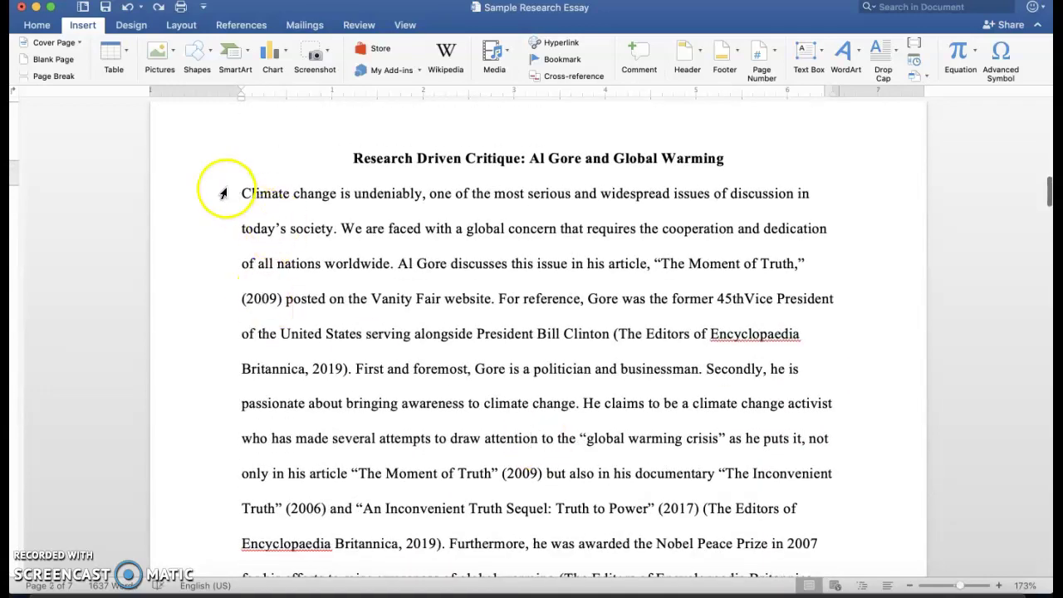
pyautogui.moveTo(236, 188); pyautogui.dragTo(763, 446)
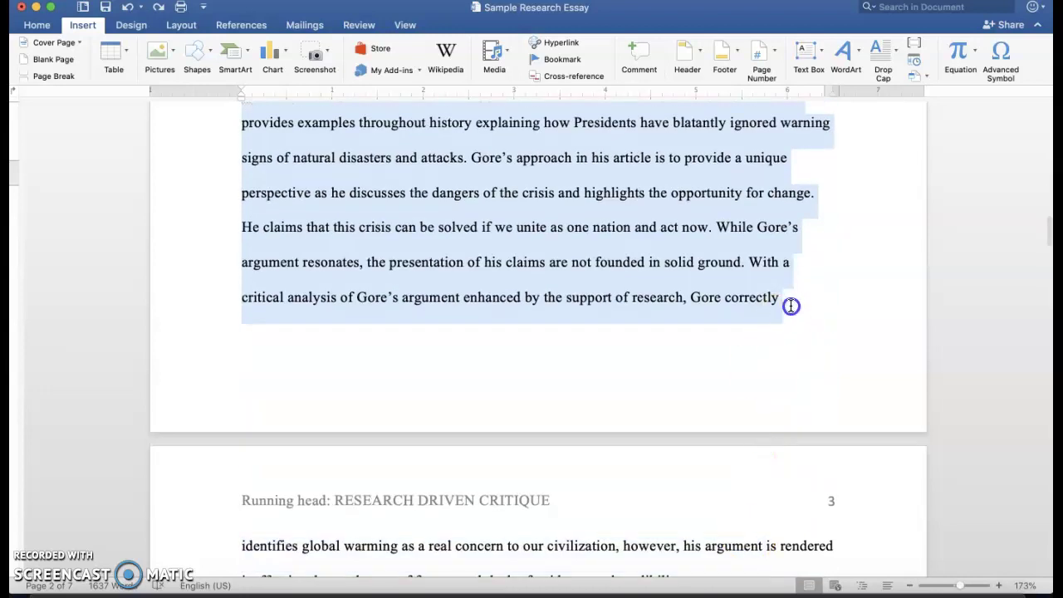
pyautogui.scroll(10, 790, 304)
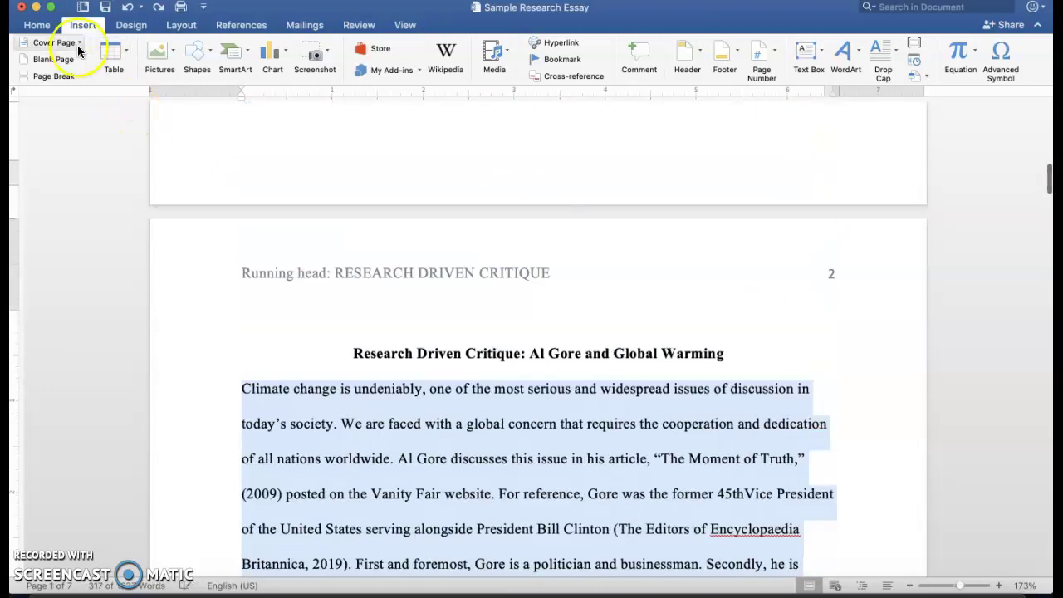
pyautogui.click(36, 25)
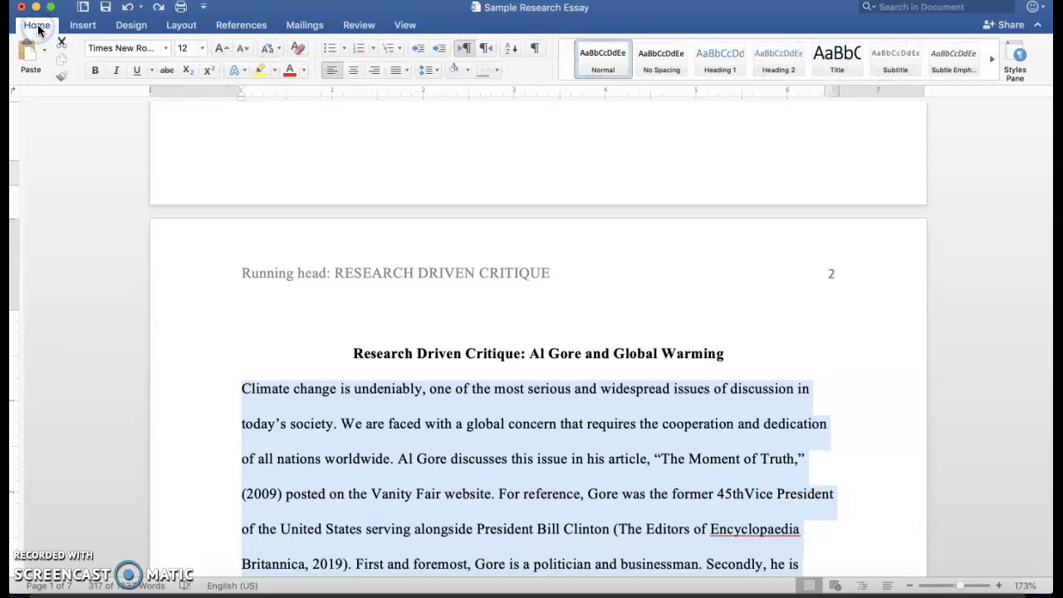
pyautogui.click(165, 49)
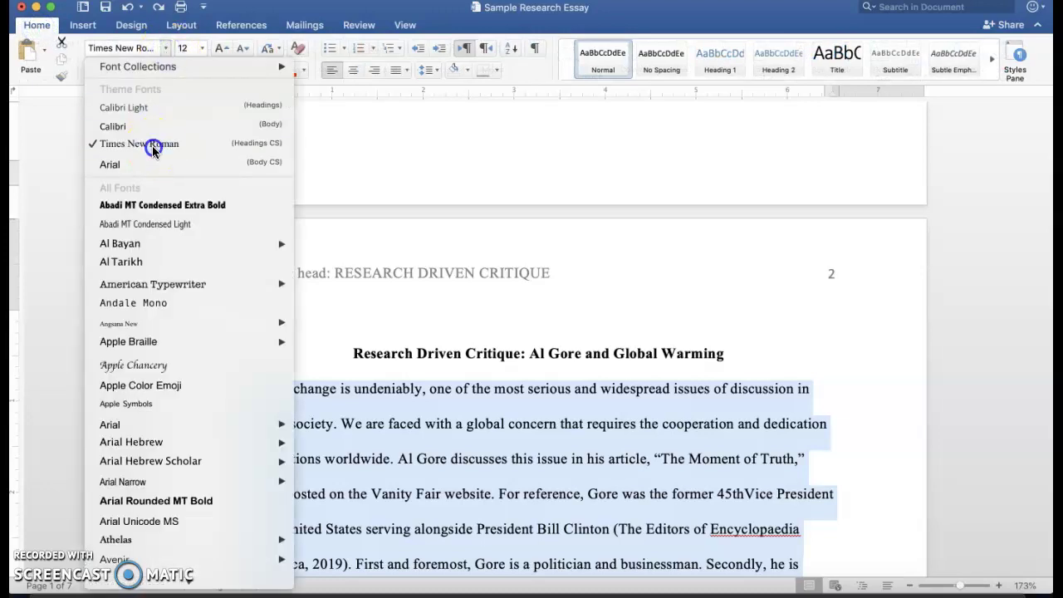
pyautogui.click(153, 148)
pyautogui.click(202, 49)
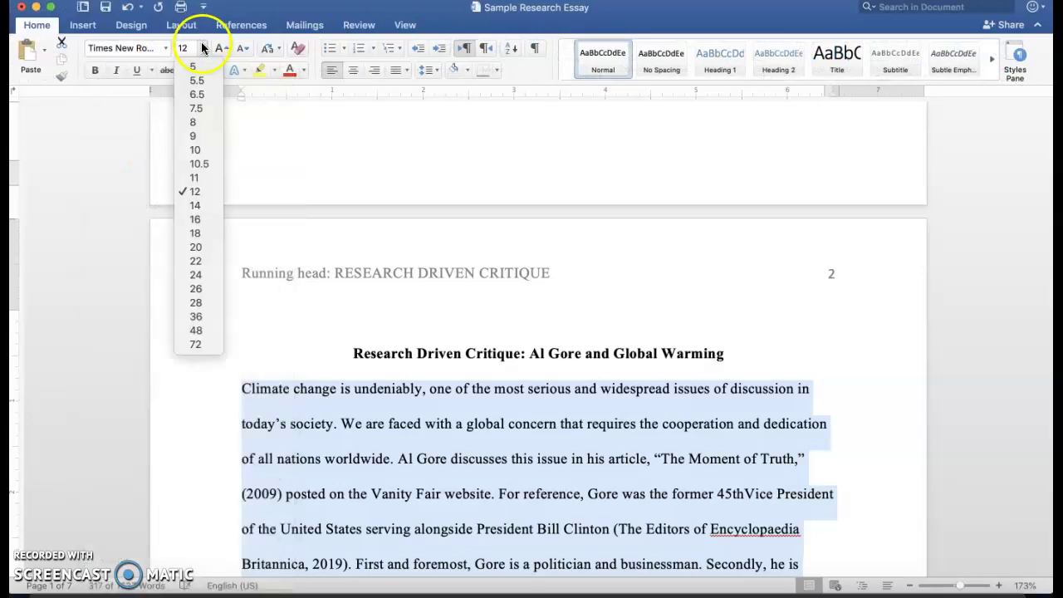
pyautogui.click(197, 193)
# Set the selected introduction text's line spacing to 1.0 and review how the single-spaced text looks
pyautogui.click(434, 73)
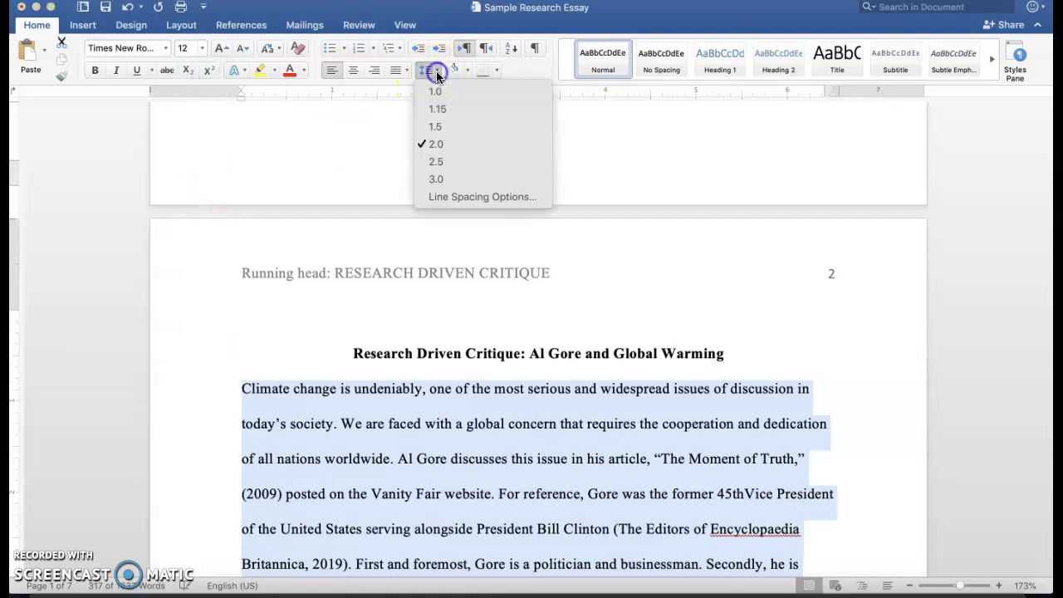
pyautogui.click(440, 100)
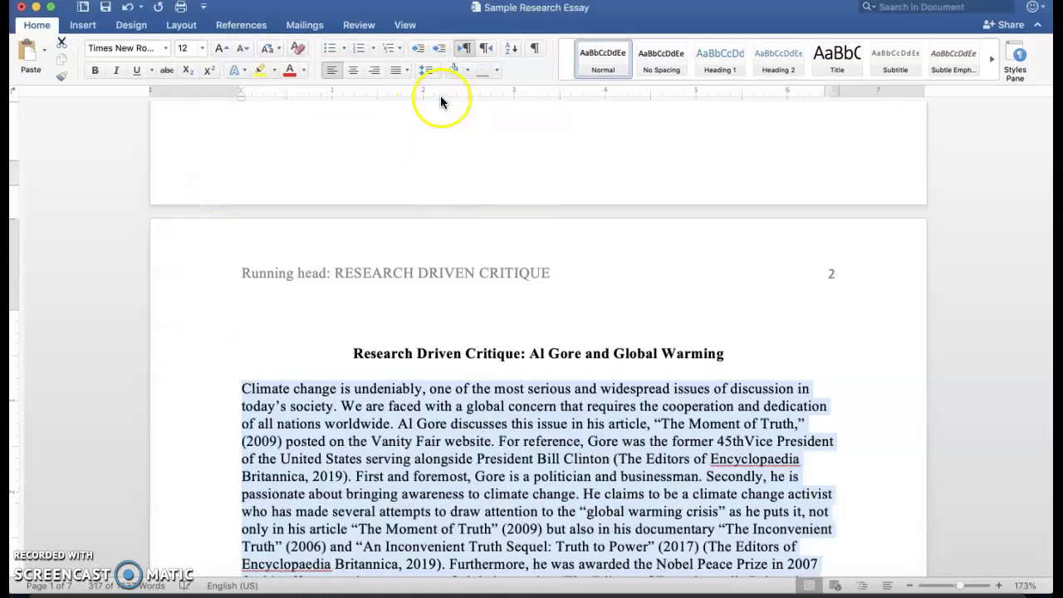
pyautogui.scroll(-5, 471, 418)
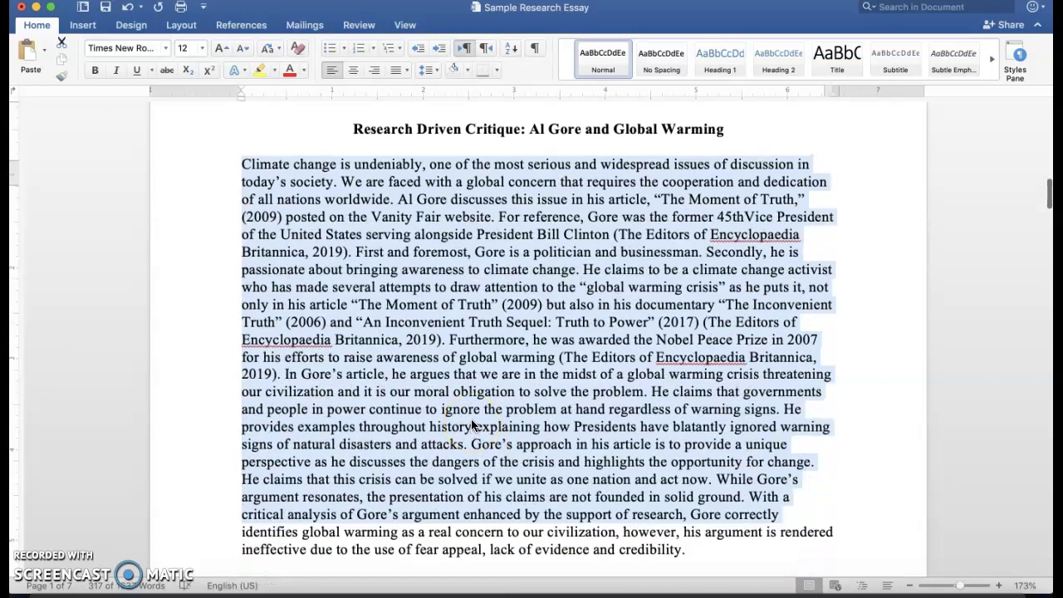
pyautogui.scroll(3, 471, 419)
pyautogui.scroll(-2, 471, 419)
pyautogui.scroll(3, 303, 138)
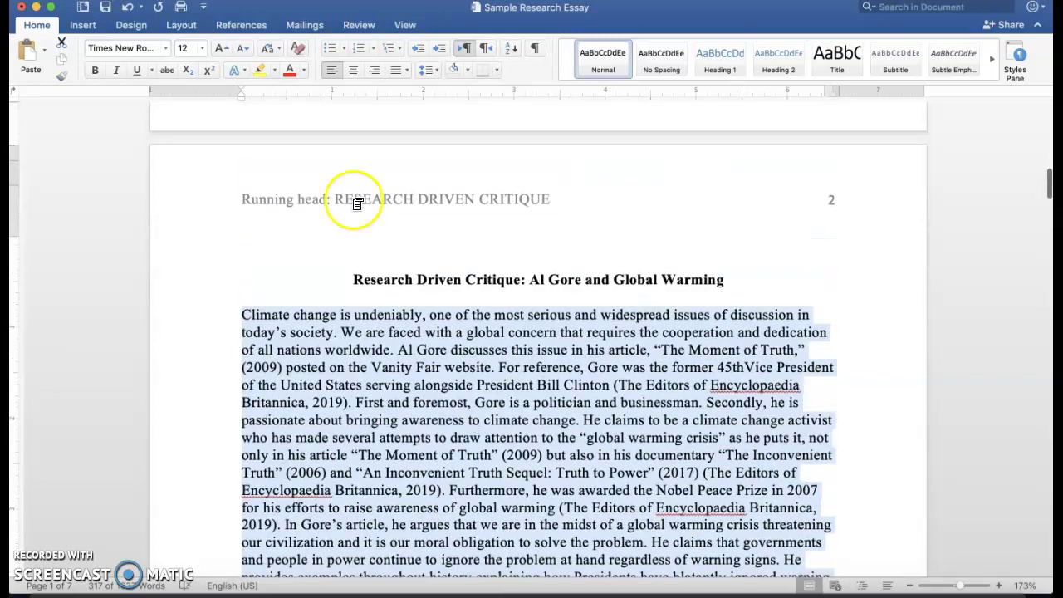
pyautogui.scroll(-4, 361, 331)
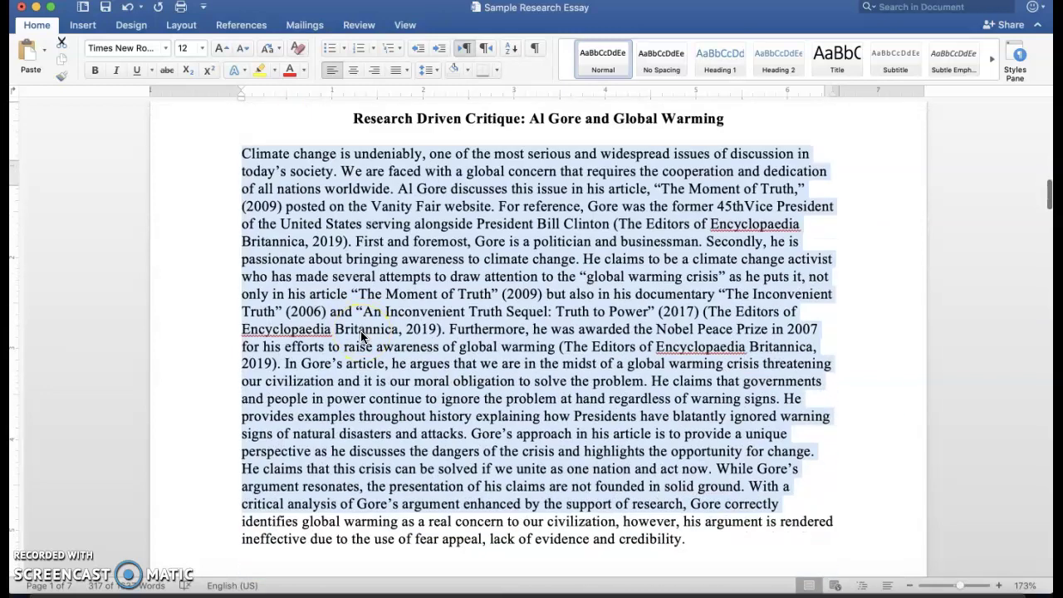
pyautogui.scroll(2, 361, 330)
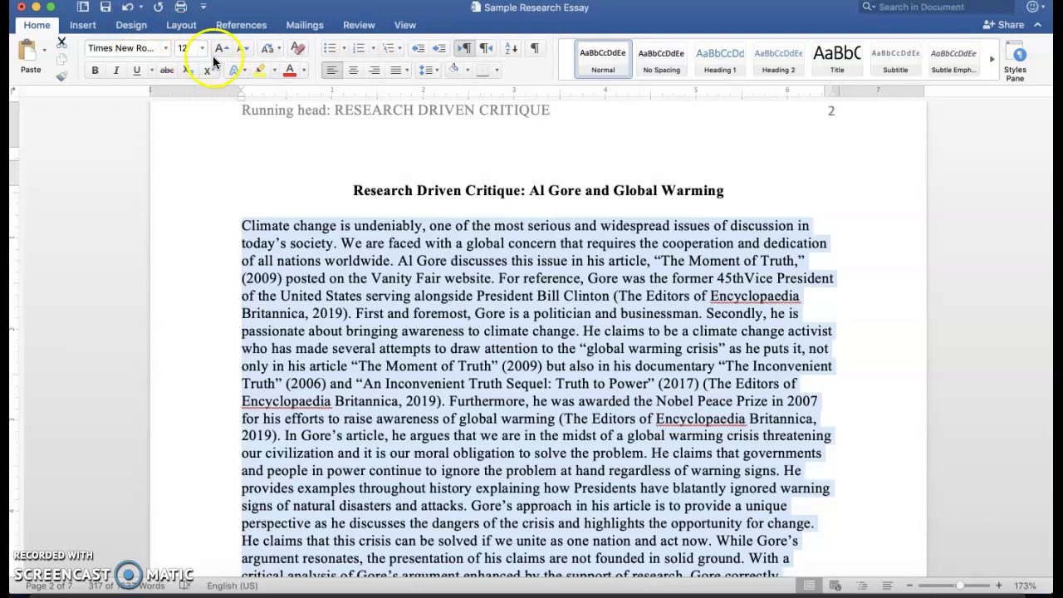
# Set the introduction's line spacing to 2.0, deselect the text, and check the spacing on page 2
pyautogui.click(436, 72)
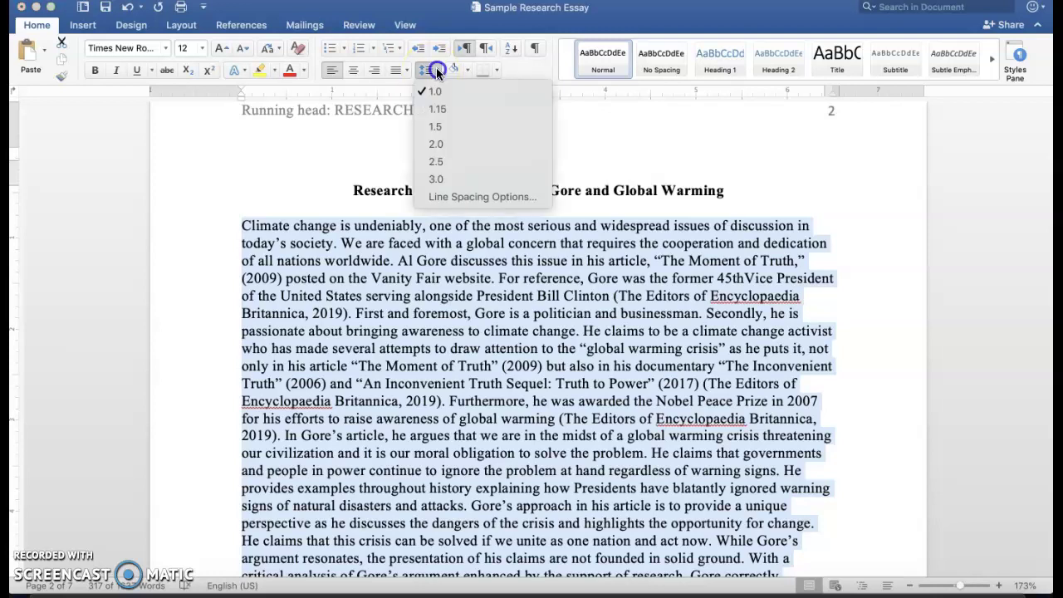
pyautogui.click(449, 143)
pyautogui.click(500, 256)
pyautogui.scroll(-10, 543, 332)
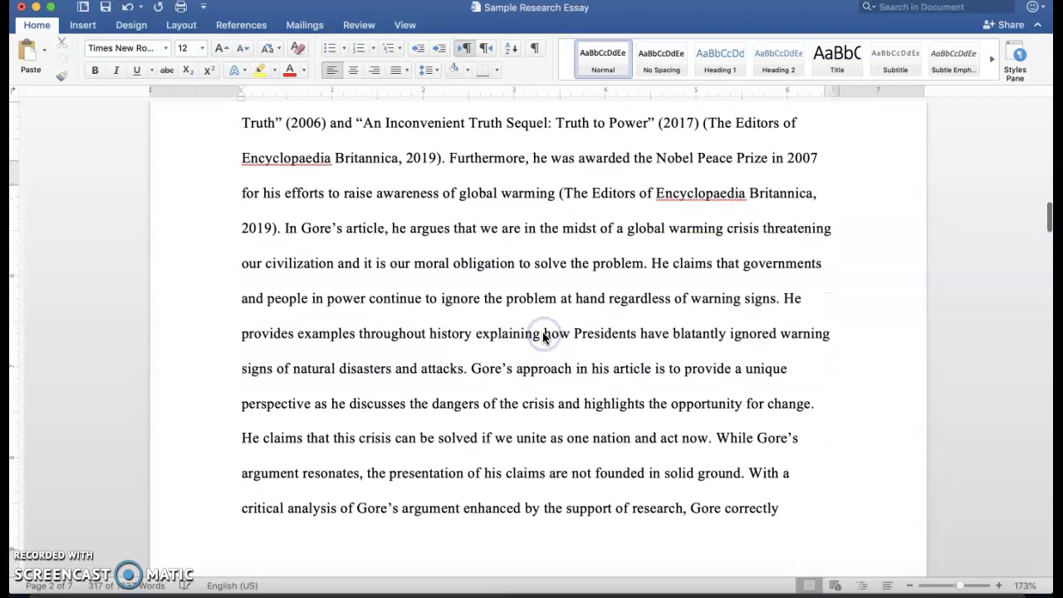
pyautogui.scroll(8, 543, 331)
pyautogui.scroll(-10, 544, 336)
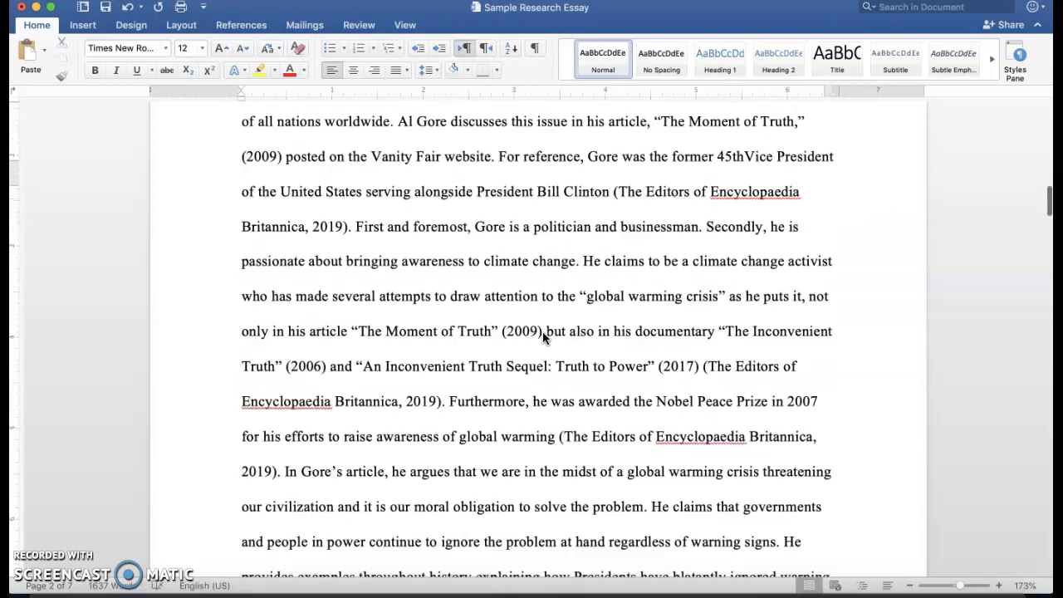
pyautogui.scroll(9, 544, 335)
pyautogui.scroll(3, 544, 337)
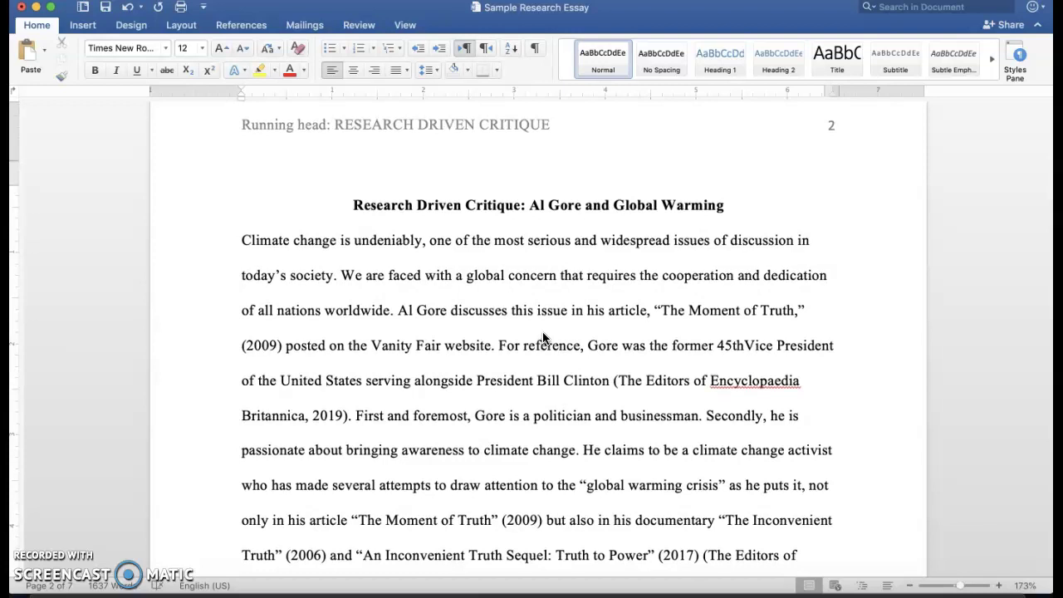
pyautogui.scroll(-2, 544, 337)
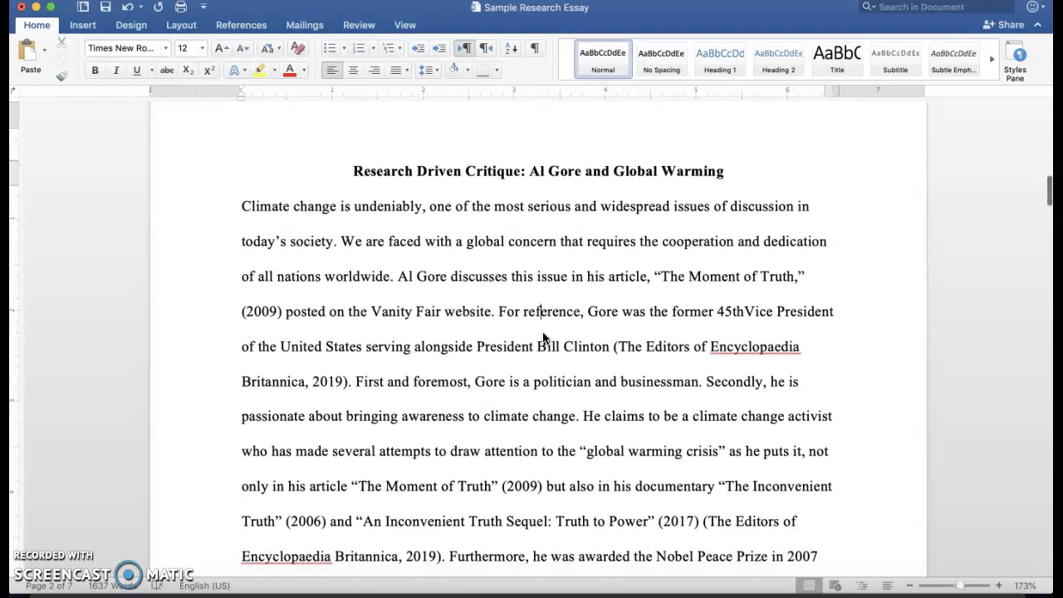
# Delete the blank line above the "Problem One: Fear Appeal" heading on page 3, and add it back
pyautogui.scroll(-18, 544, 337)
pyautogui.scroll(-6, 544, 338)
pyautogui.click(515, 263)
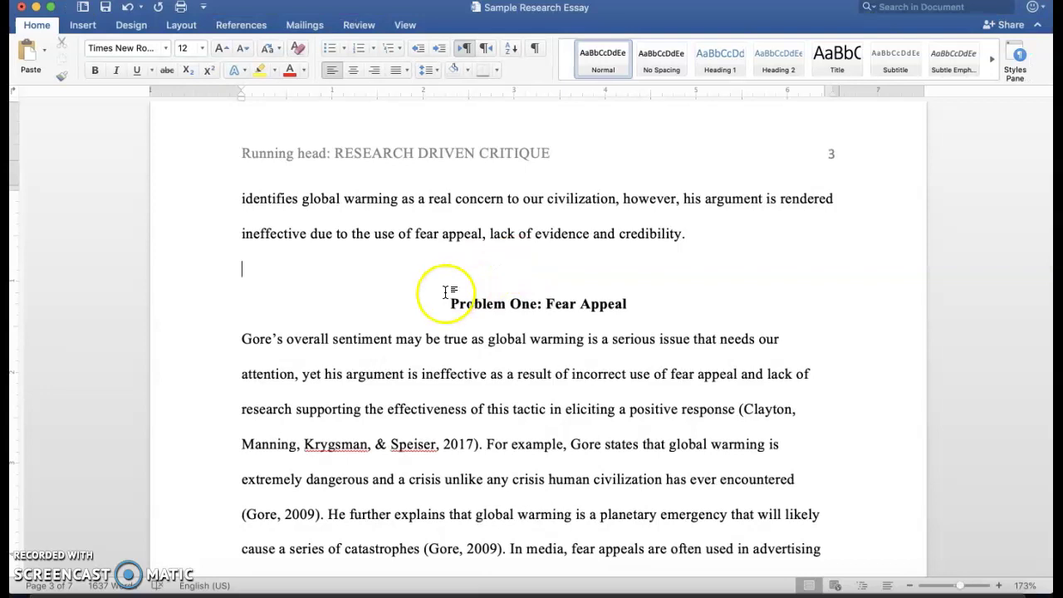
pyautogui.press('BackSpace')
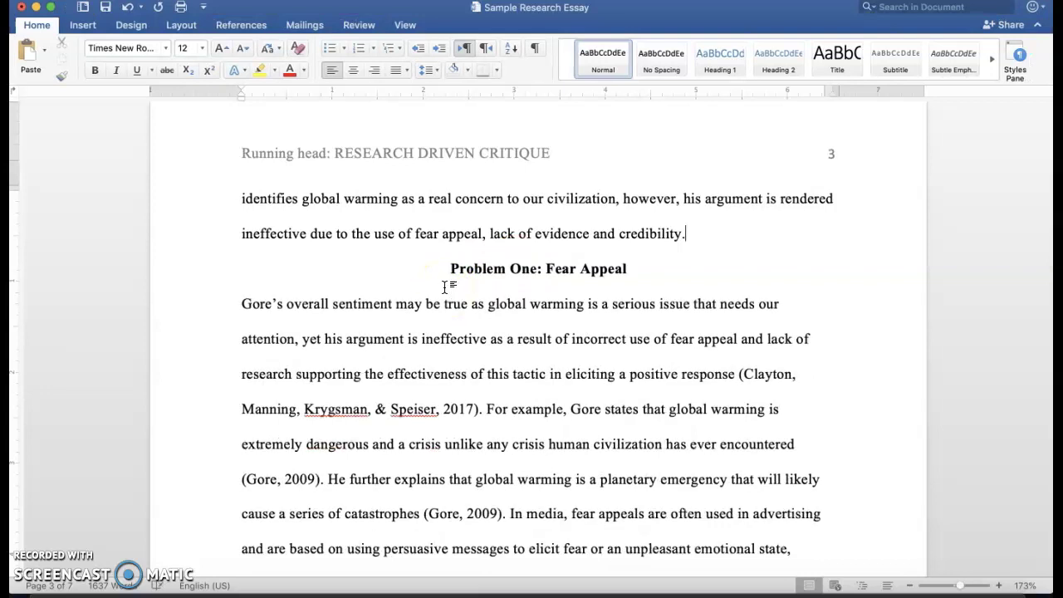
pyautogui.press('Return')
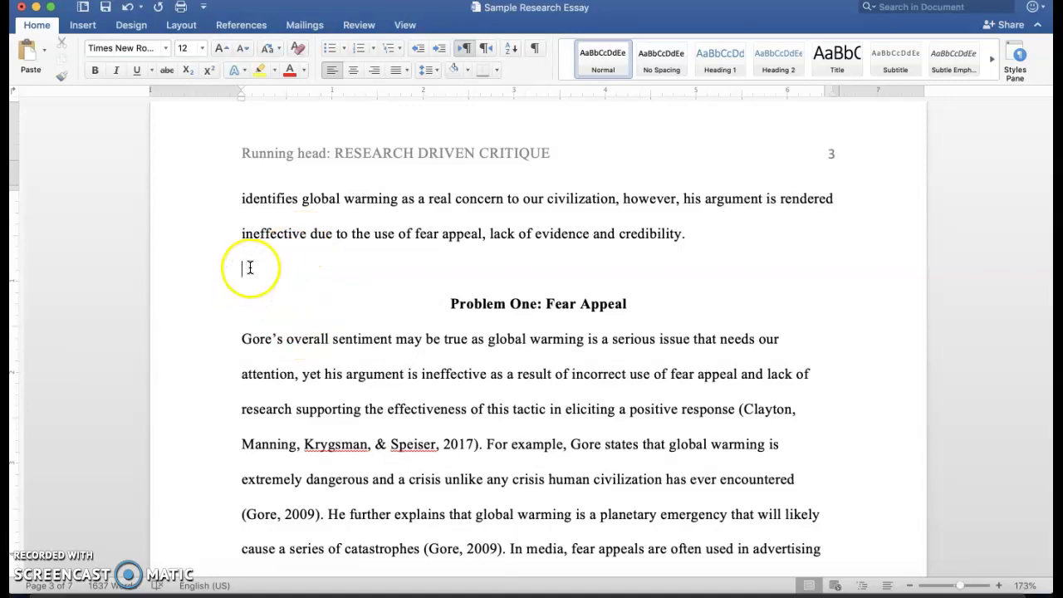
# Add a blank line above the "Problem 2: Lack of Evidence" heading and check the following pages through the conclusion
pyautogui.scroll(-10, 320, 339)
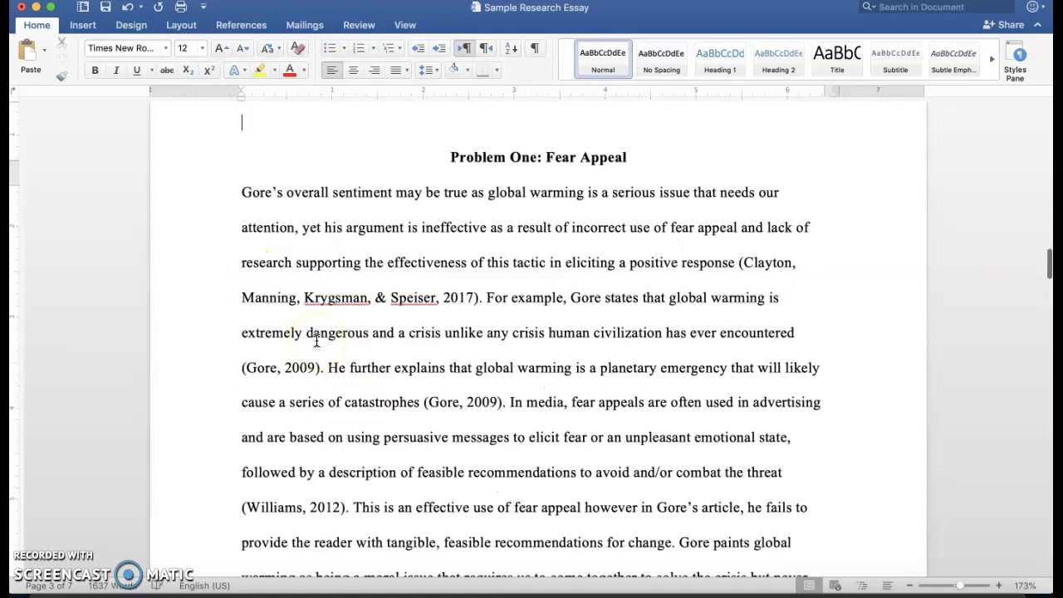
pyautogui.scroll(-18, 317, 339)
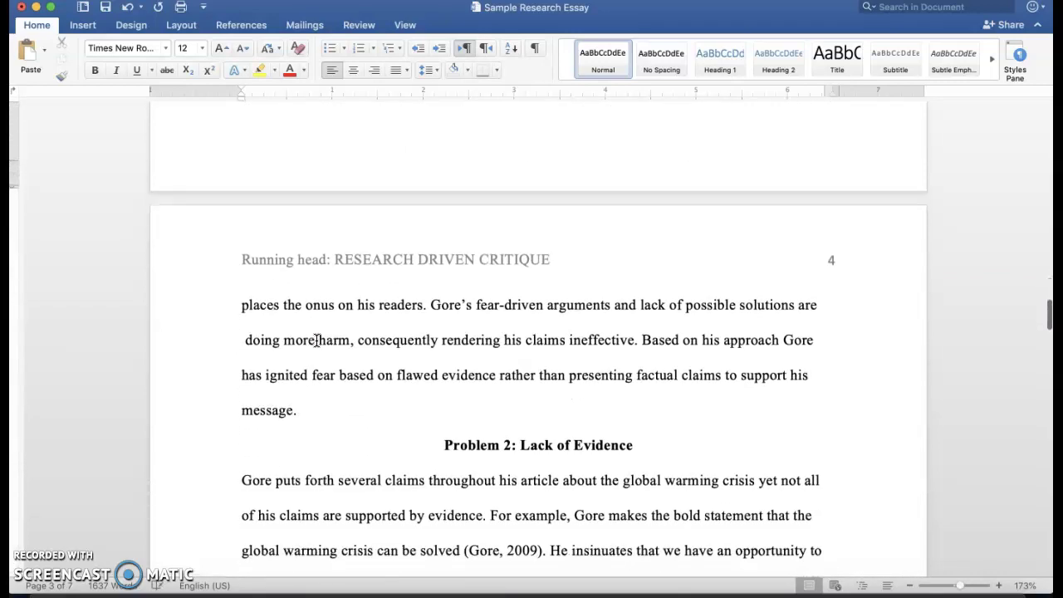
pyautogui.scroll(2, 316, 339)
pyautogui.click(308, 173)
pyautogui.press('Return')
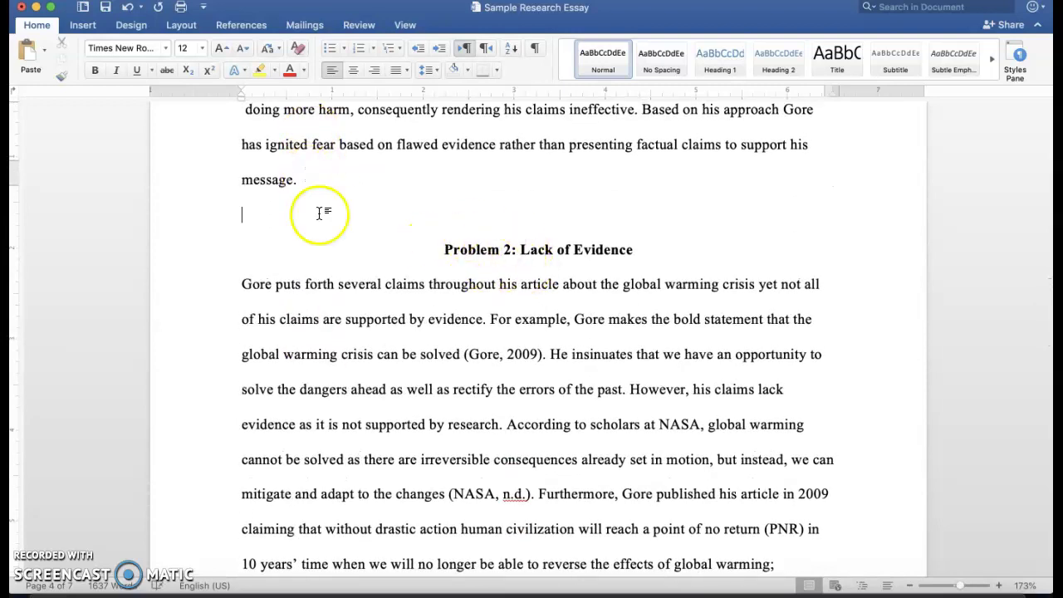
pyautogui.scroll(-20, 392, 273)
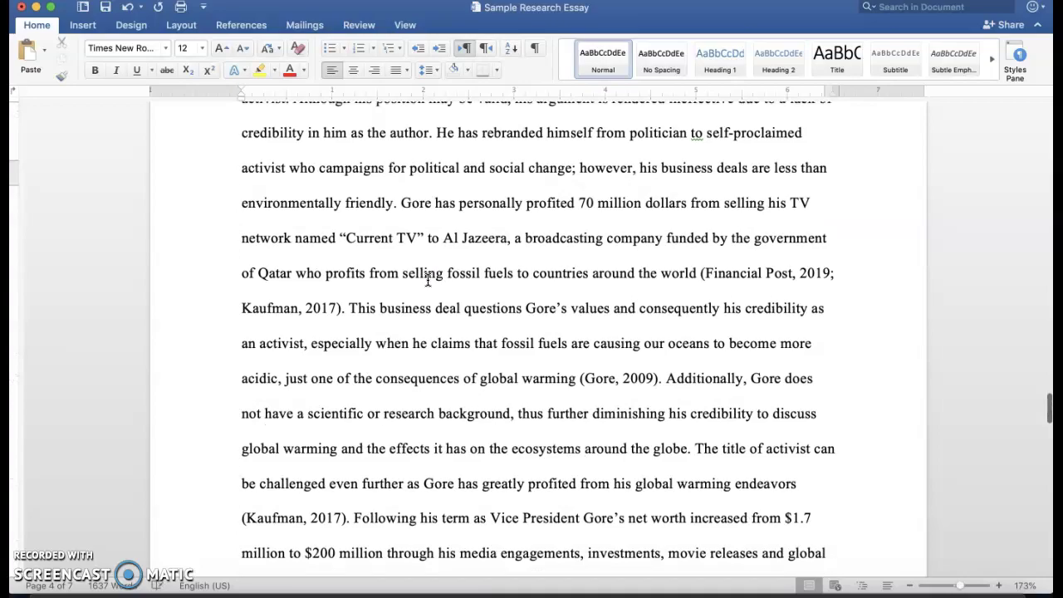
pyautogui.scroll(-15, 428, 280)
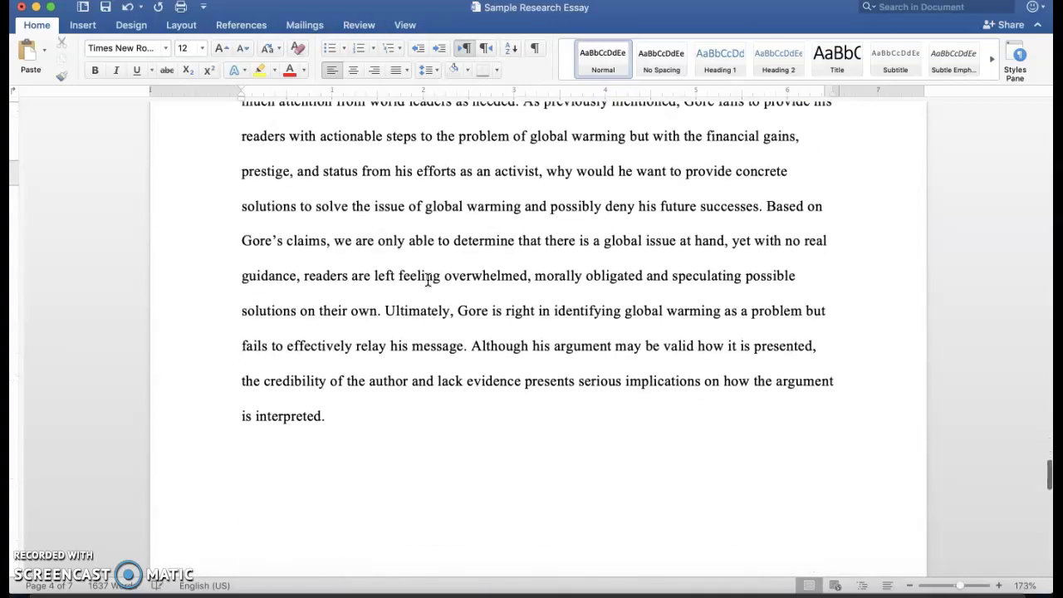
# Select the introduction text on page 2, apply Justify alignment, and review its line edges
pyautogui.scroll(20, 428, 280)
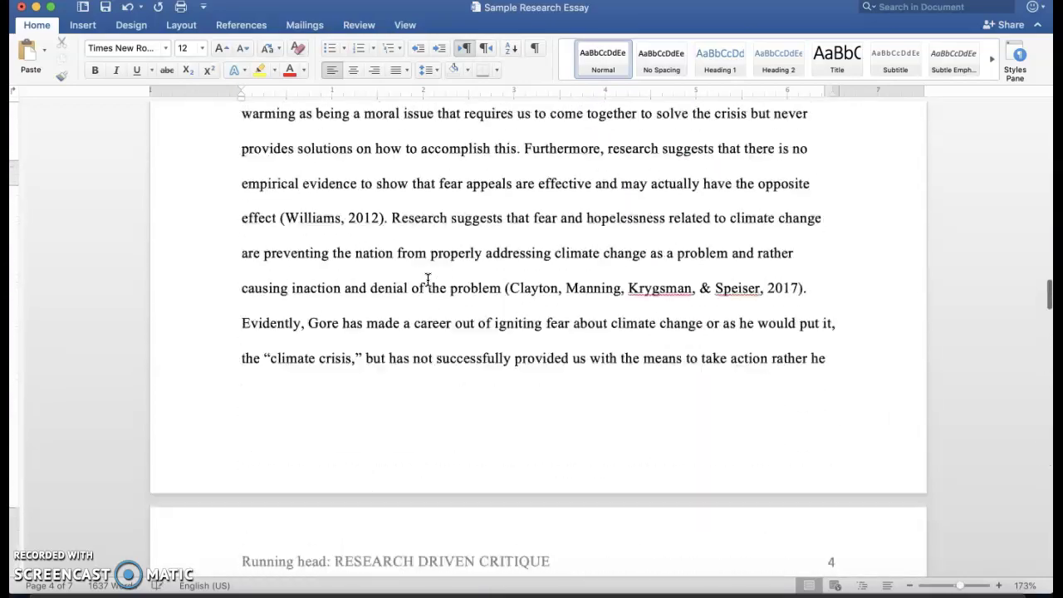
pyautogui.scroll(20, 428, 280)
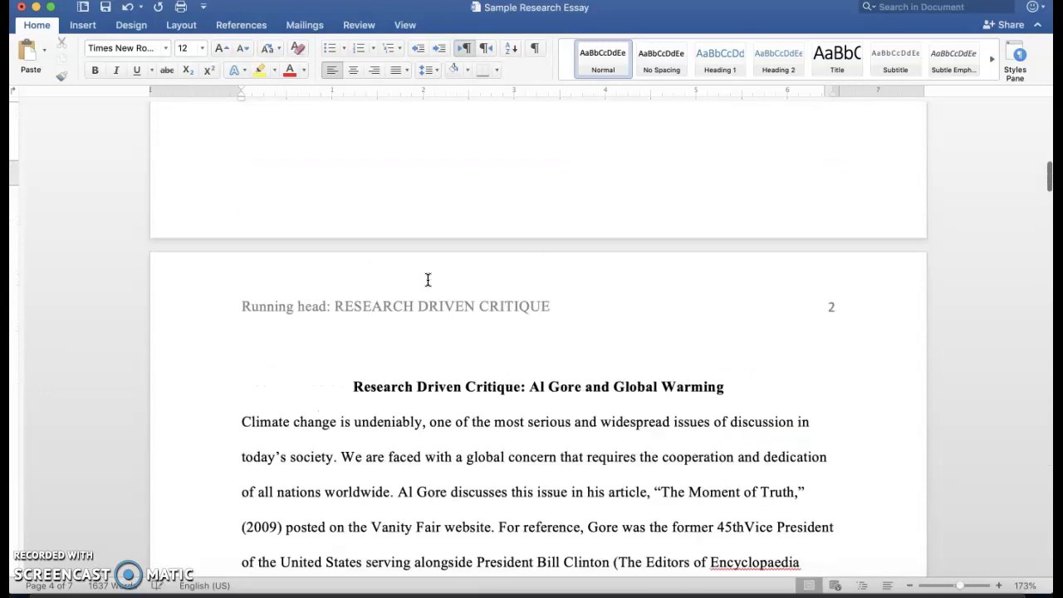
pyautogui.scroll(-5, 428, 280)
pyautogui.scroll(-3, 427, 282)
pyautogui.scroll(1, 427, 230)
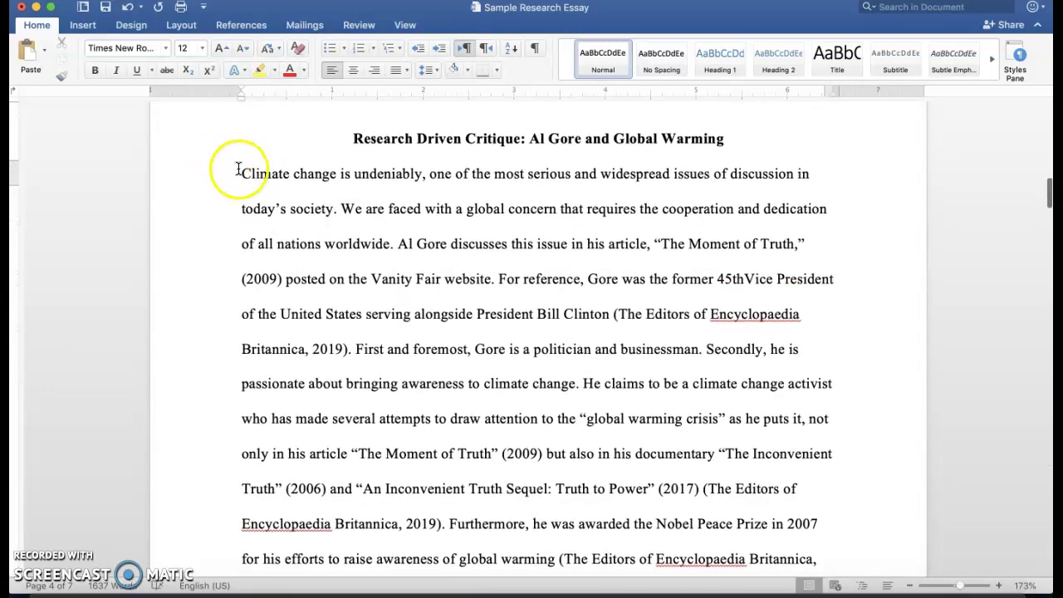
pyautogui.moveTo(230, 171); pyautogui.dragTo(811, 438)
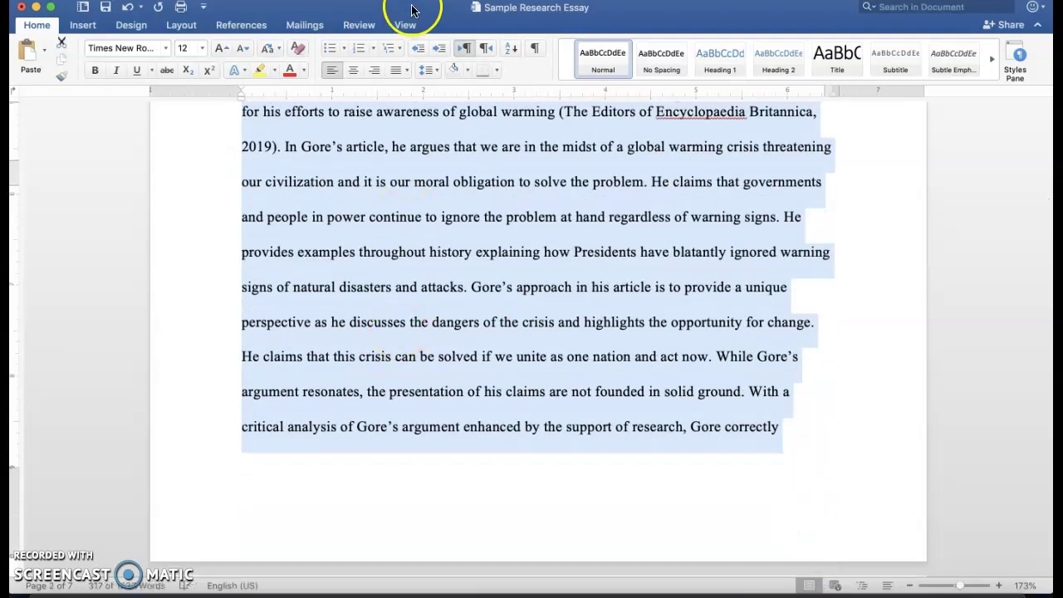
pyautogui.click(406, 70)
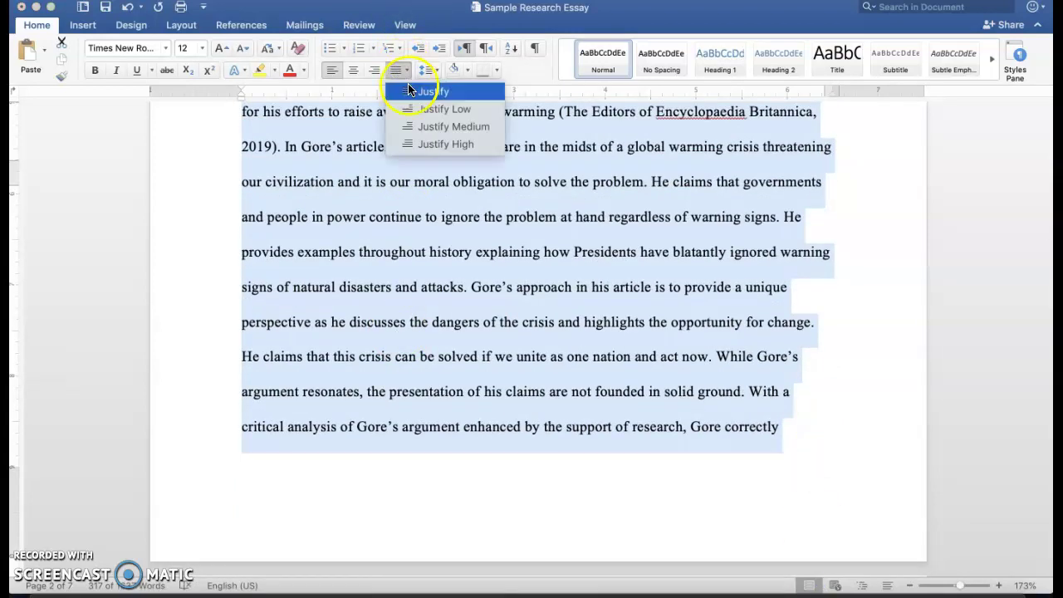
pyautogui.click(407, 88)
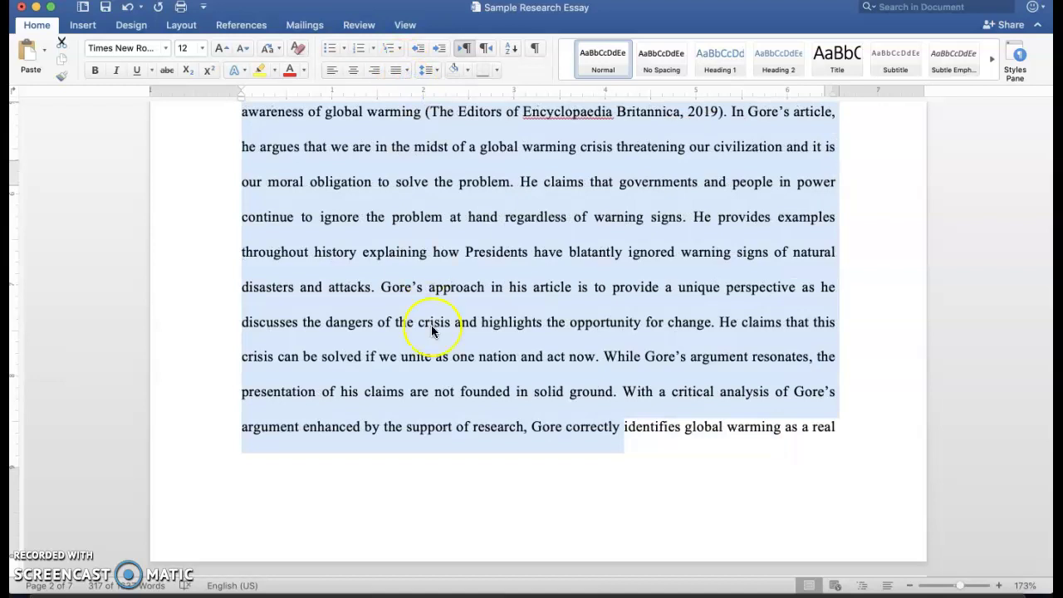
pyautogui.scroll(15, 432, 330)
pyautogui.scroll(-6, 431, 325)
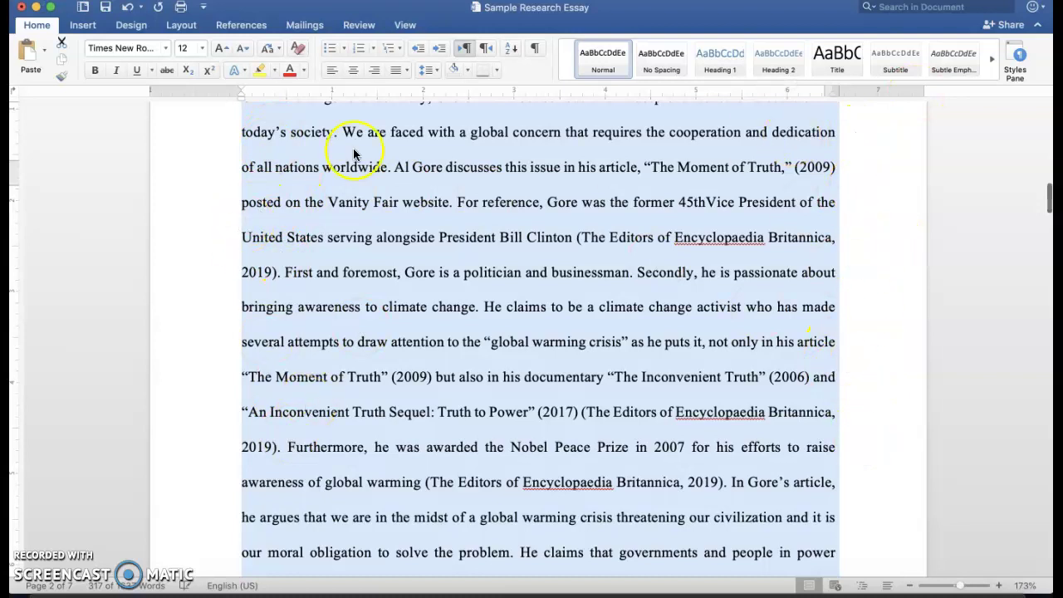
# Check the line spacing and Justify options for the selected introduction text, and return it to left alignment
pyautogui.click(436, 73)
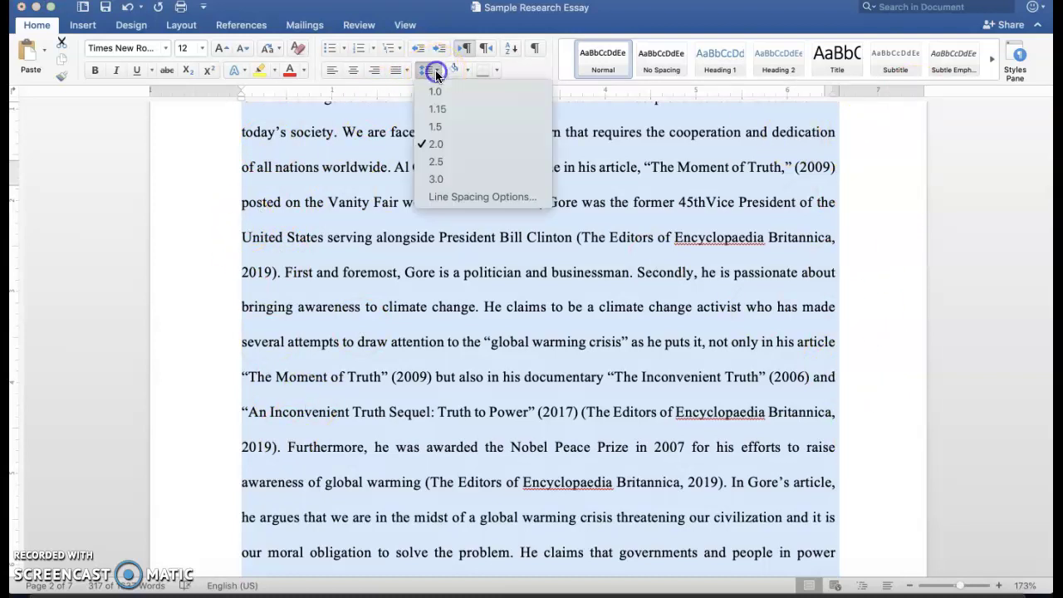
pyautogui.click(436, 74)
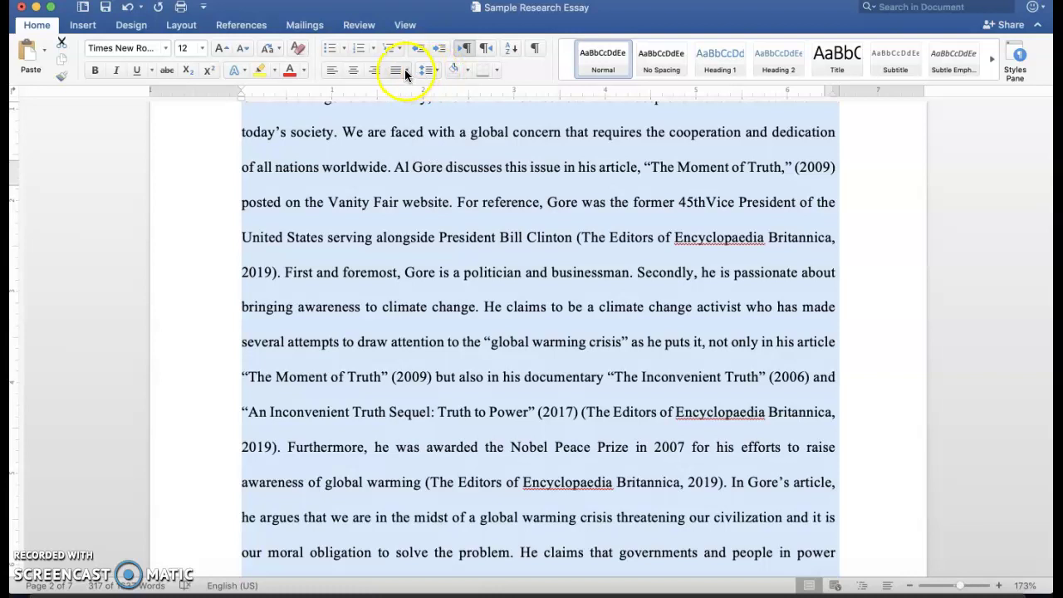
pyautogui.click(405, 71)
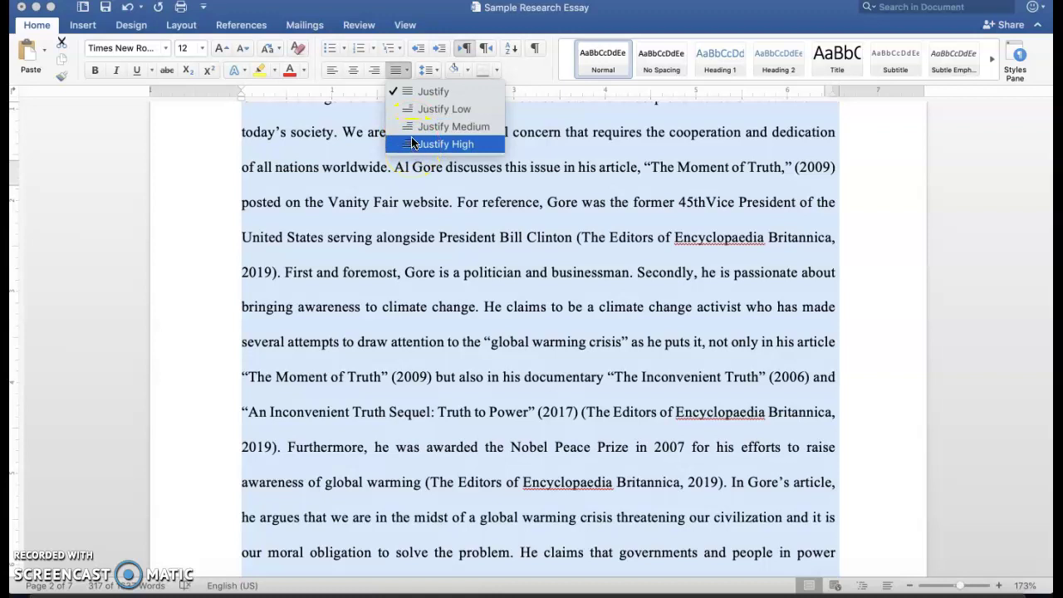
pyautogui.click(425, 167)
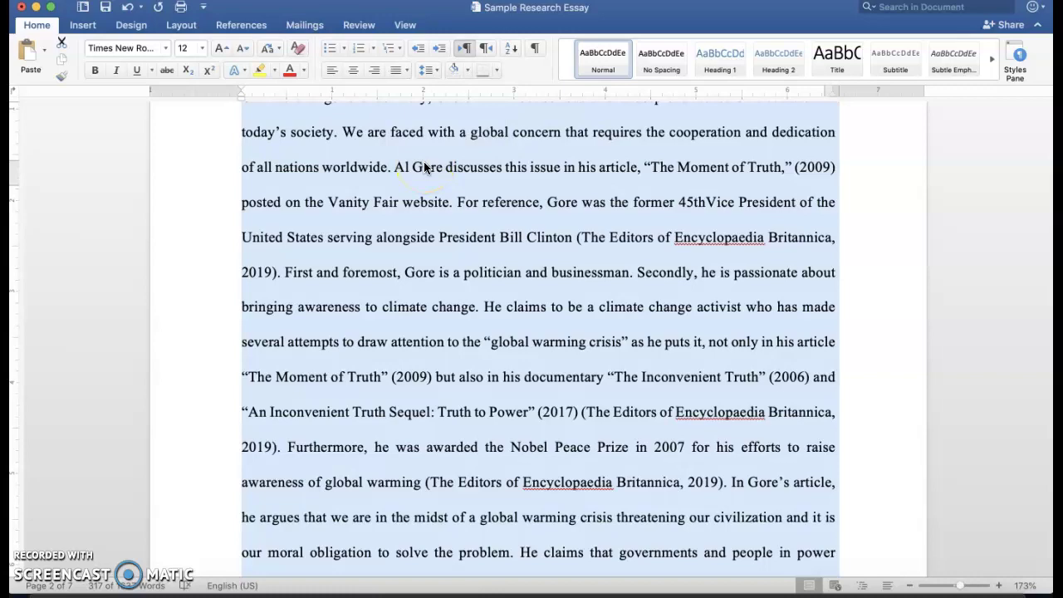
pyautogui.click(508, 174)
# Look through the body pages to the References page on page 7 and highlight its References heading
pyautogui.scroll(-3, 589, 263)
pyautogui.scroll(-10, 589, 263)
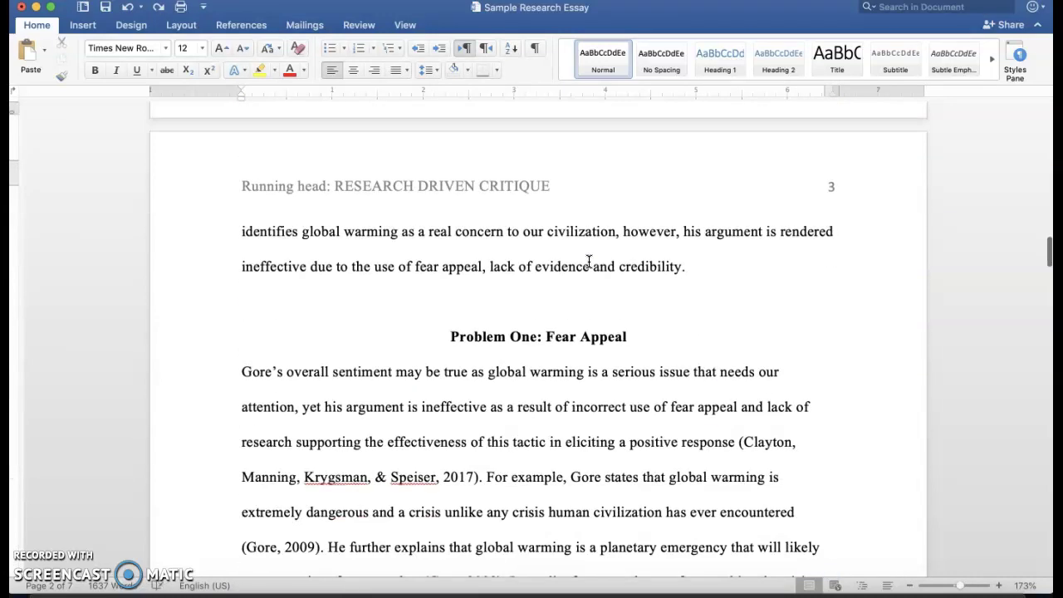
pyautogui.scroll(-15, 589, 262)
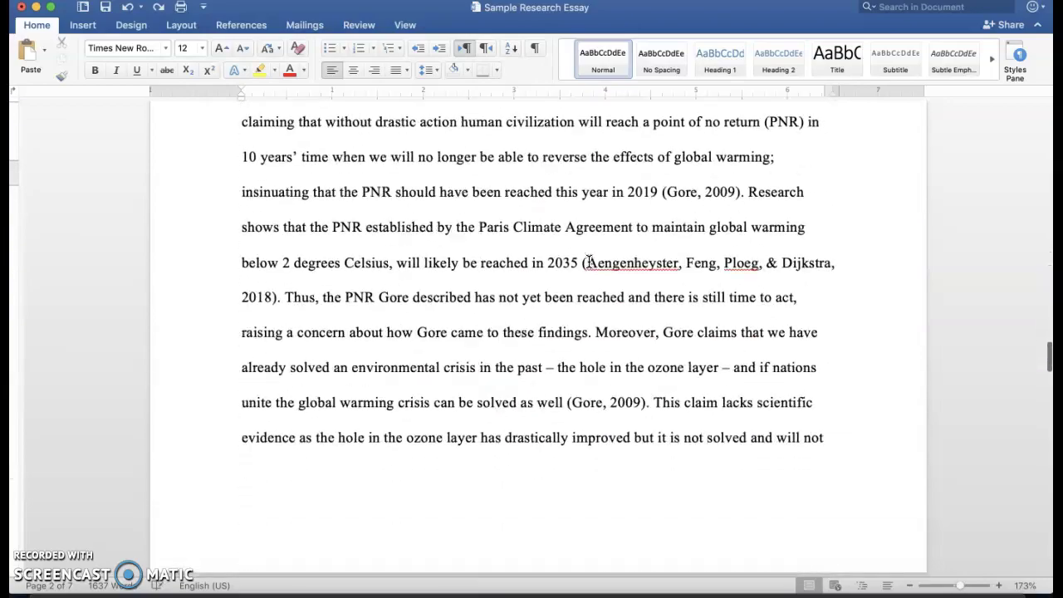
pyautogui.scroll(-20, 589, 263)
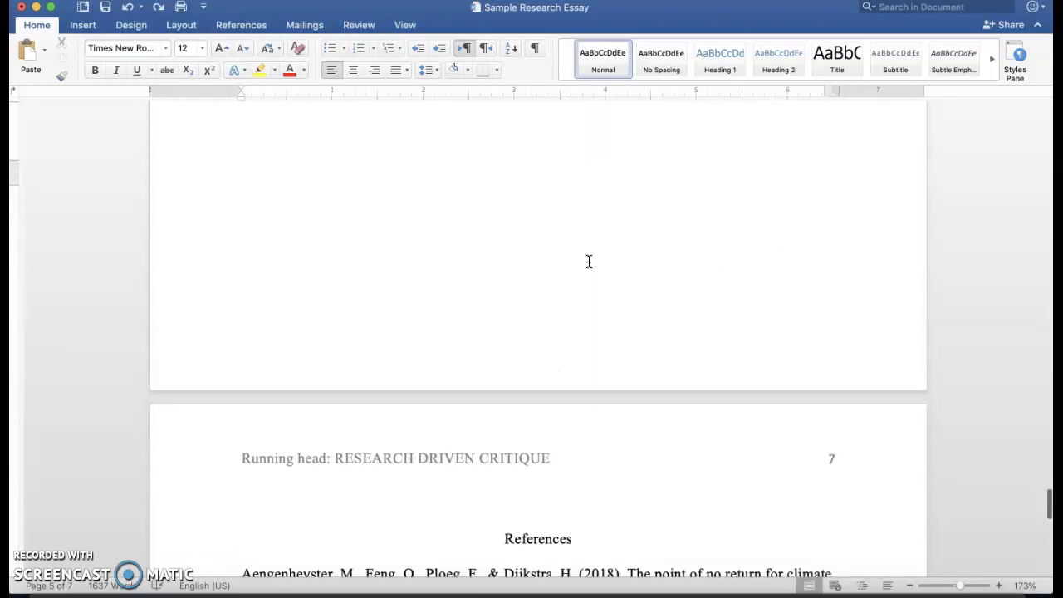
pyautogui.scroll(8, 589, 263)
pyautogui.scroll(-15, 589, 263)
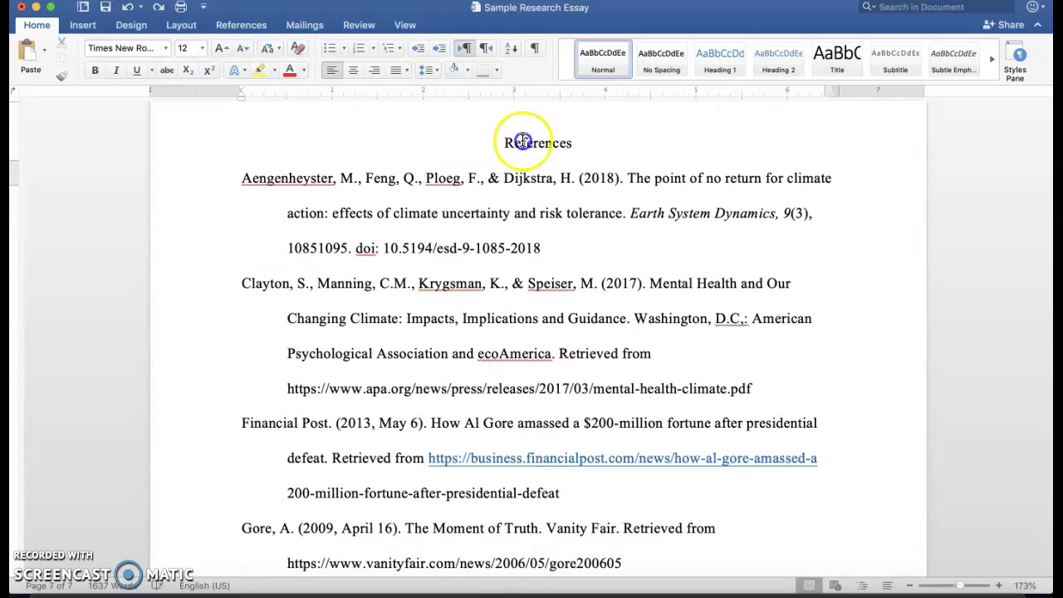
pyautogui.scroll(2, 551, 136)
pyautogui.click(587, 153)
pyautogui.moveTo(587, 153); pyautogui.dragTo(586, 209)
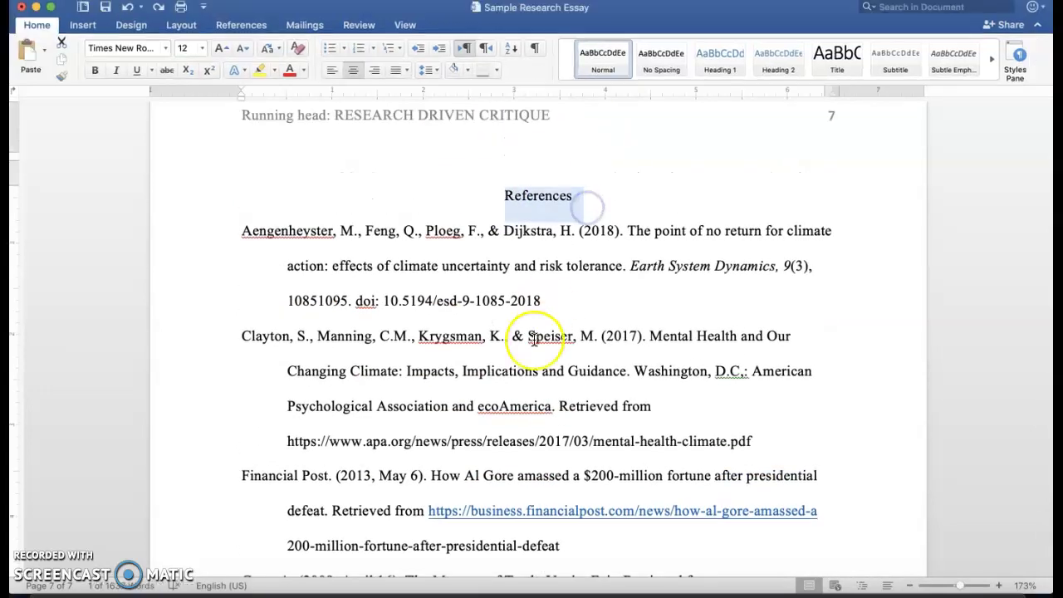
pyautogui.scroll(-3, 534, 338)
pyautogui.scroll(2, 534, 338)
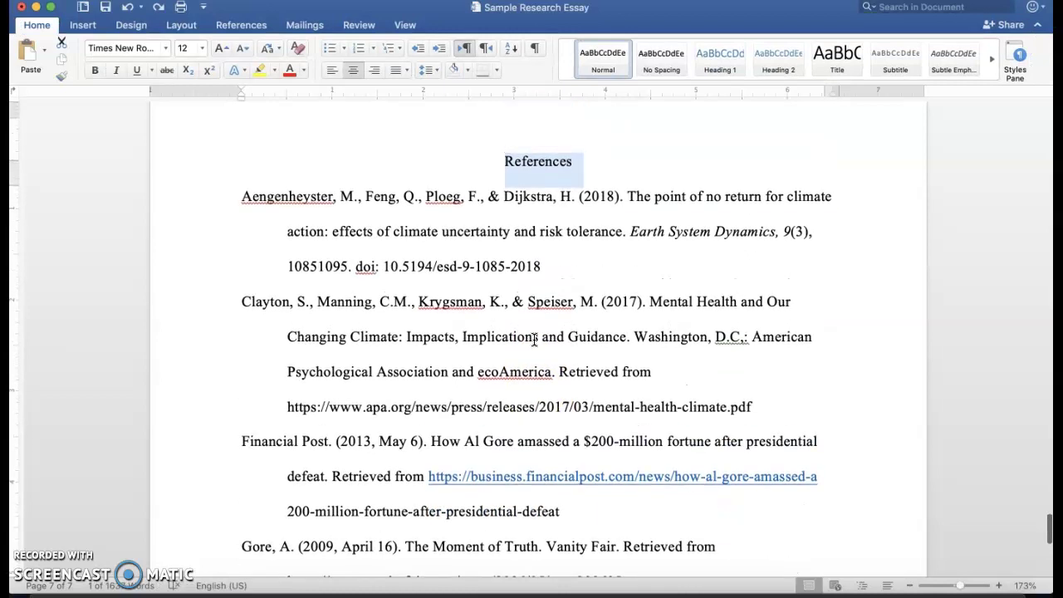
# Highlight the first entry on the References page to examine how its lines are indented
pyautogui.click(332, 266)
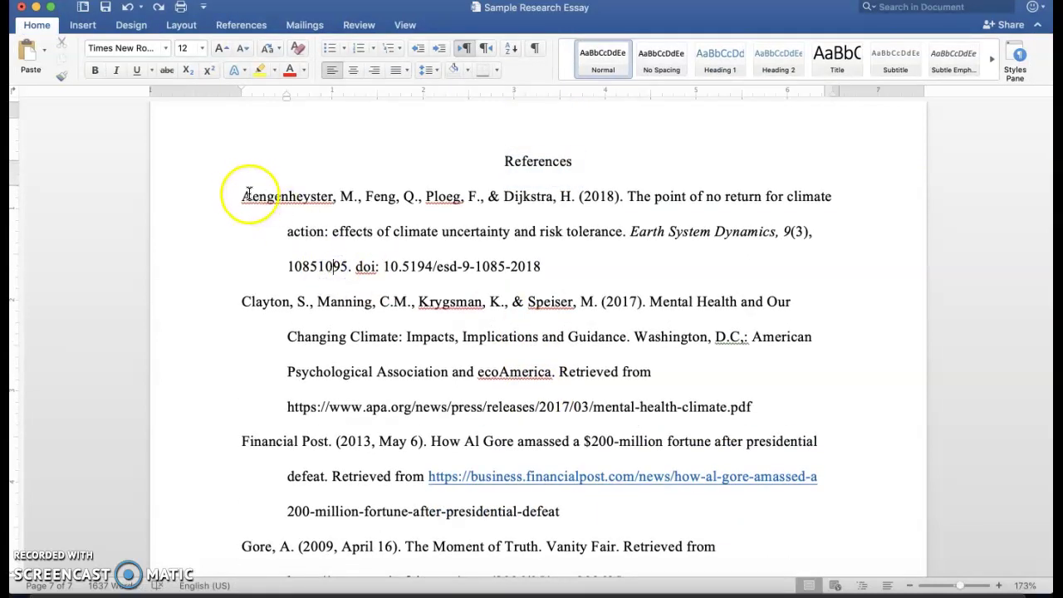
pyautogui.moveTo(247, 199); pyautogui.dragTo(536, 262)
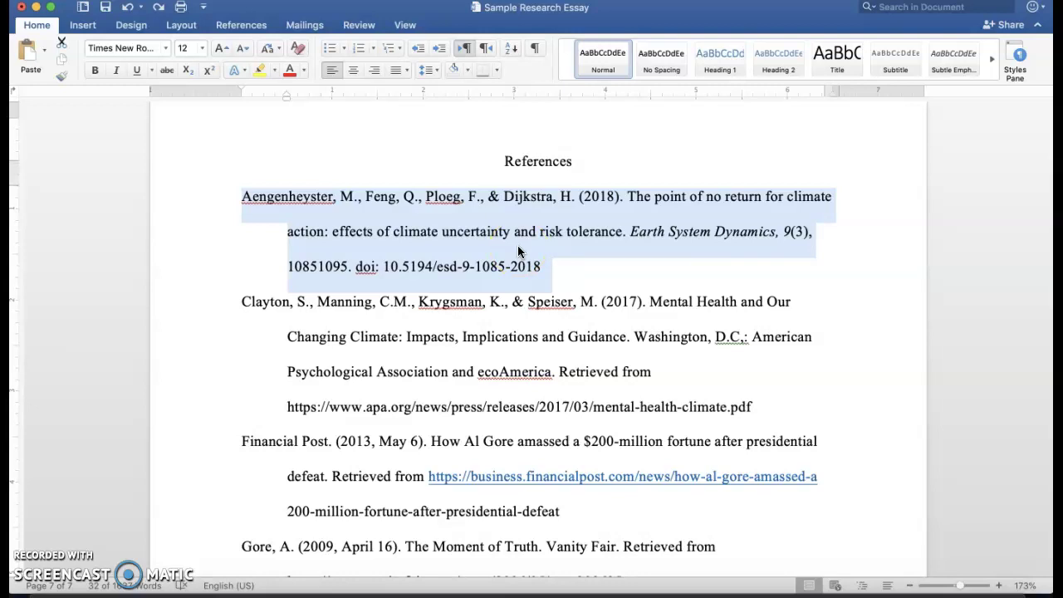
pyautogui.scroll(-1, 517, 245)
pyautogui.moveTo(506, 190); pyautogui.dragTo(503, 187)
pyautogui.click(441, 180)
# Apply a Hanging special indent of 0.5" to the first reference entry in its paragraph settings
pyautogui.moveTo(244, 172); pyautogui.dragTo(529, 241)
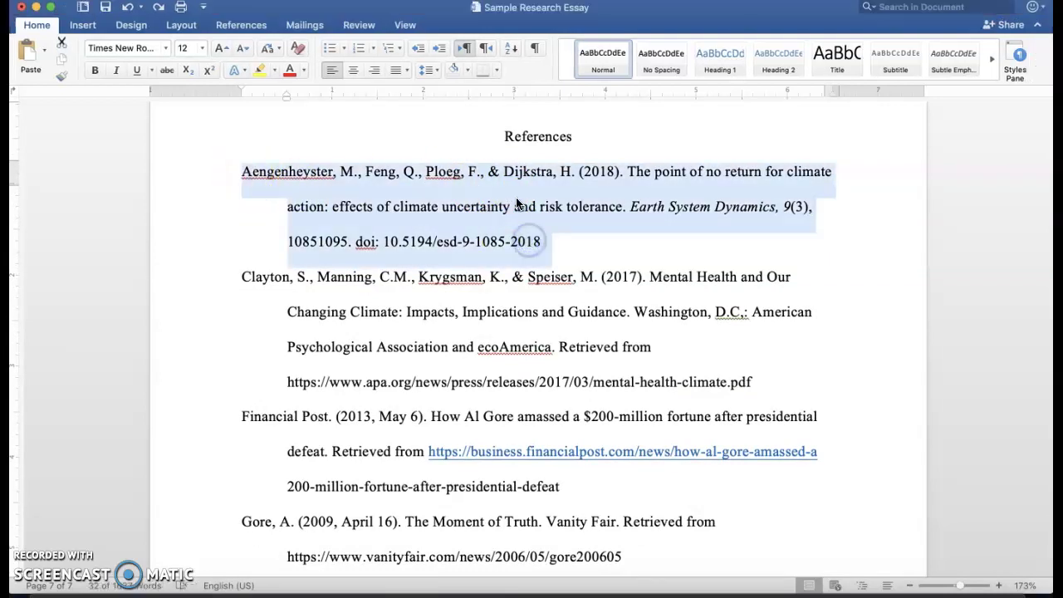
pyautogui.rightClick(517, 202)
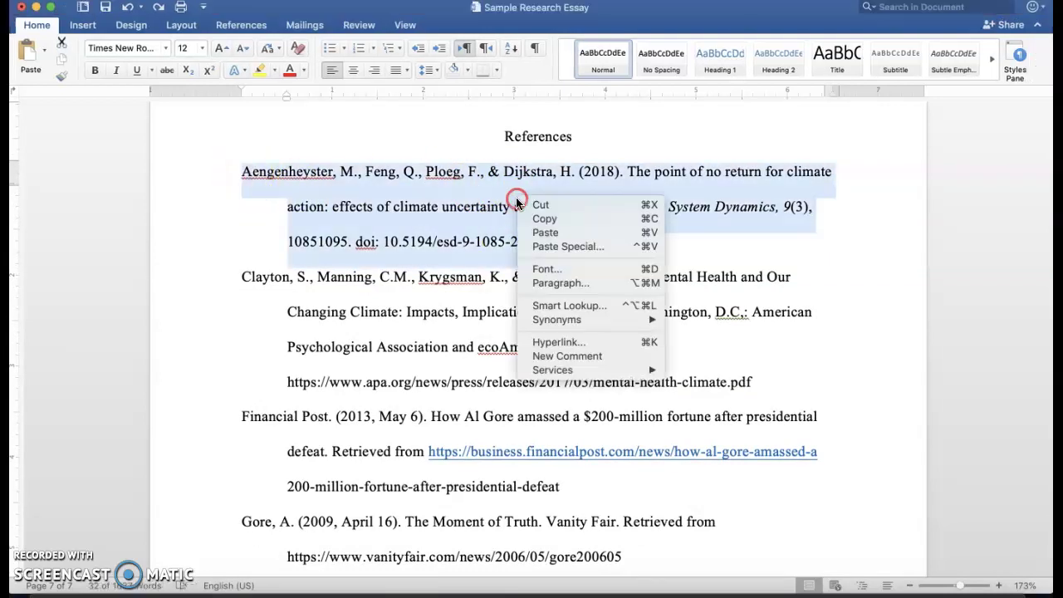
pyautogui.click(548, 282)
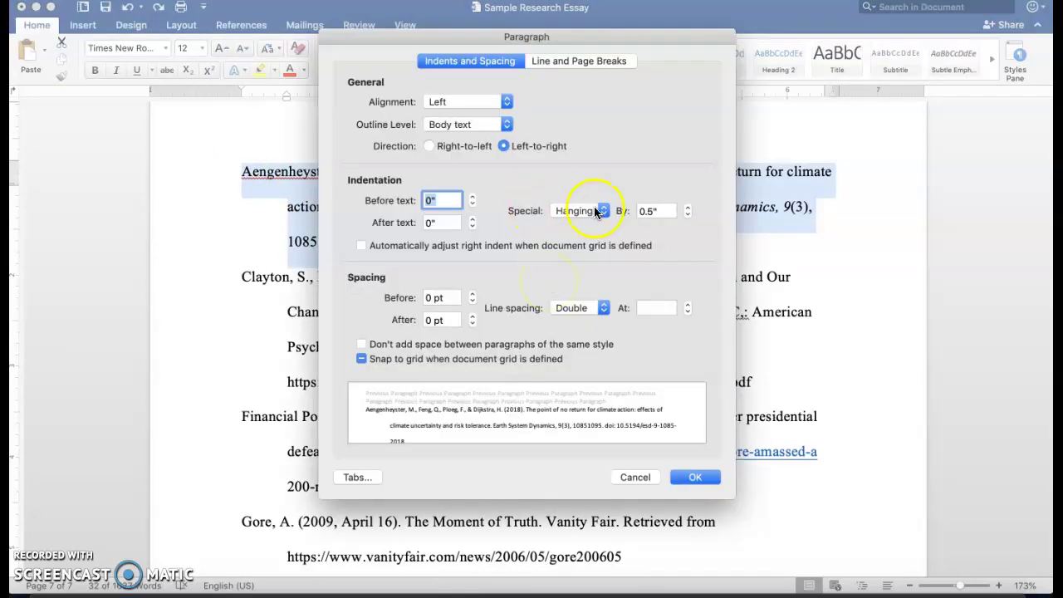
pyautogui.click(604, 211)
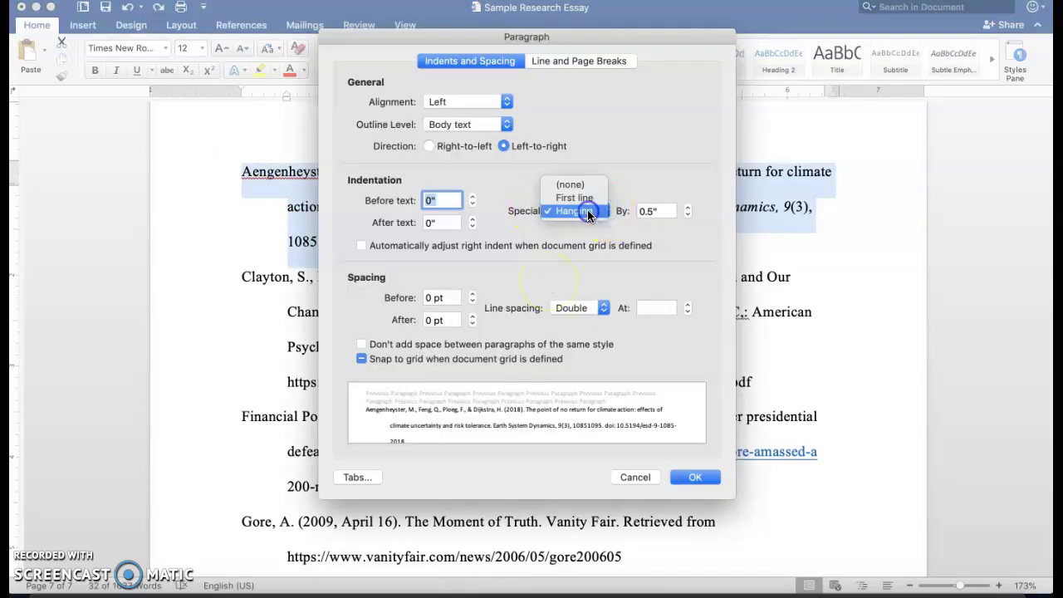
pyautogui.click(588, 211)
pyautogui.click(687, 215)
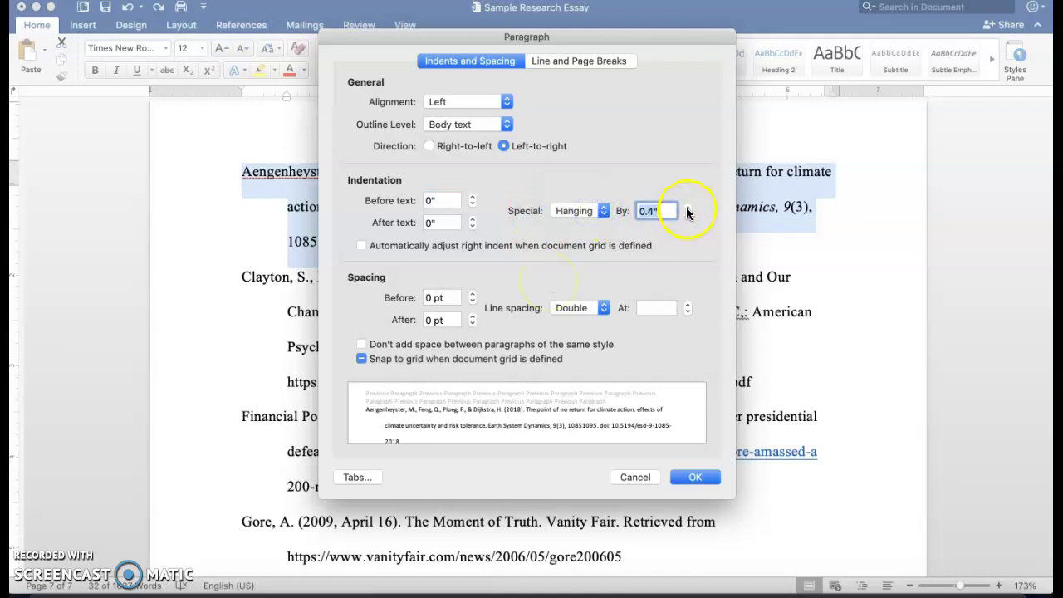
pyautogui.click(687, 208)
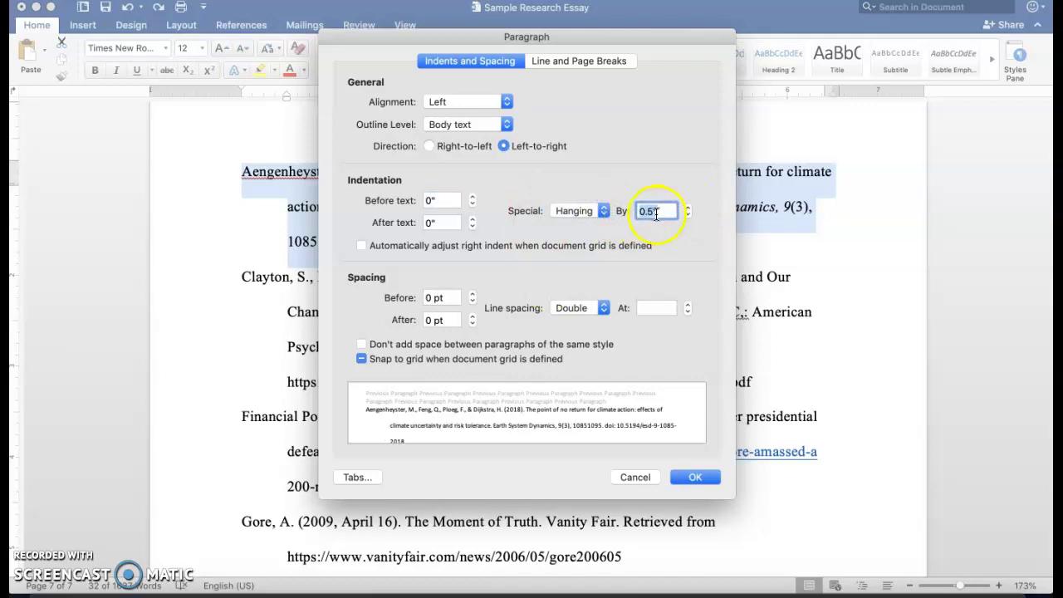
pyautogui.click(691, 477)
pyautogui.click(529, 296)
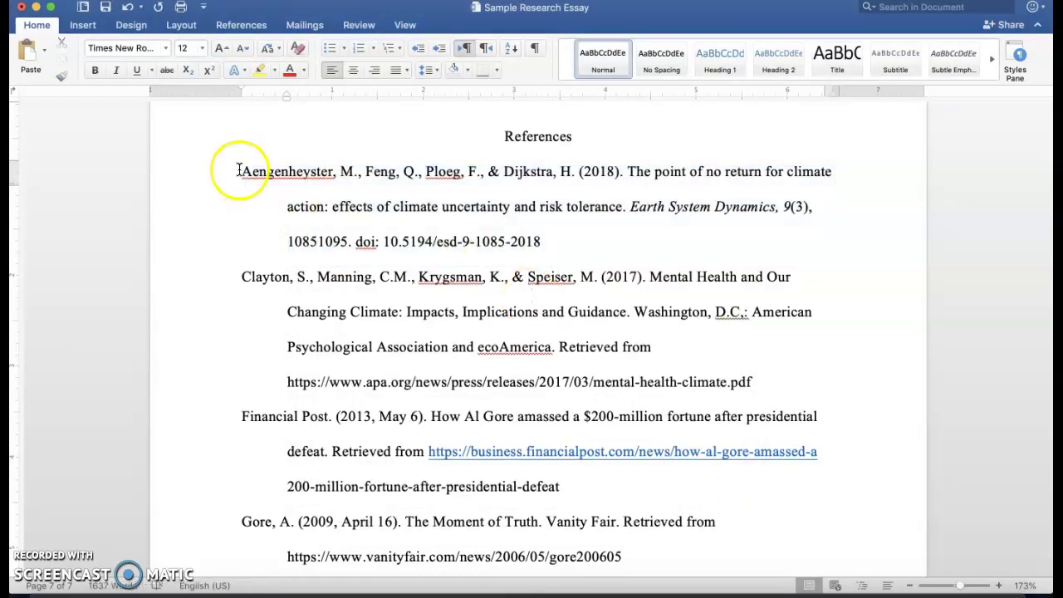
# Remove the hanging indent from the first reference entry by setting its special indentation to (none)
pyautogui.moveTo(240, 170); pyautogui.dragTo(538, 240)
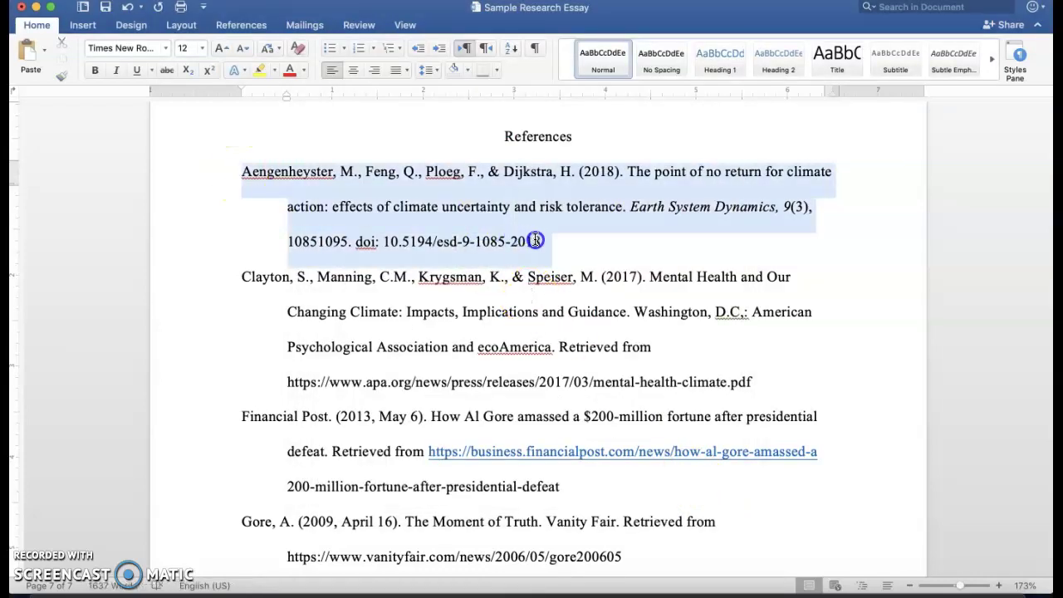
pyautogui.rightClick(505, 205)
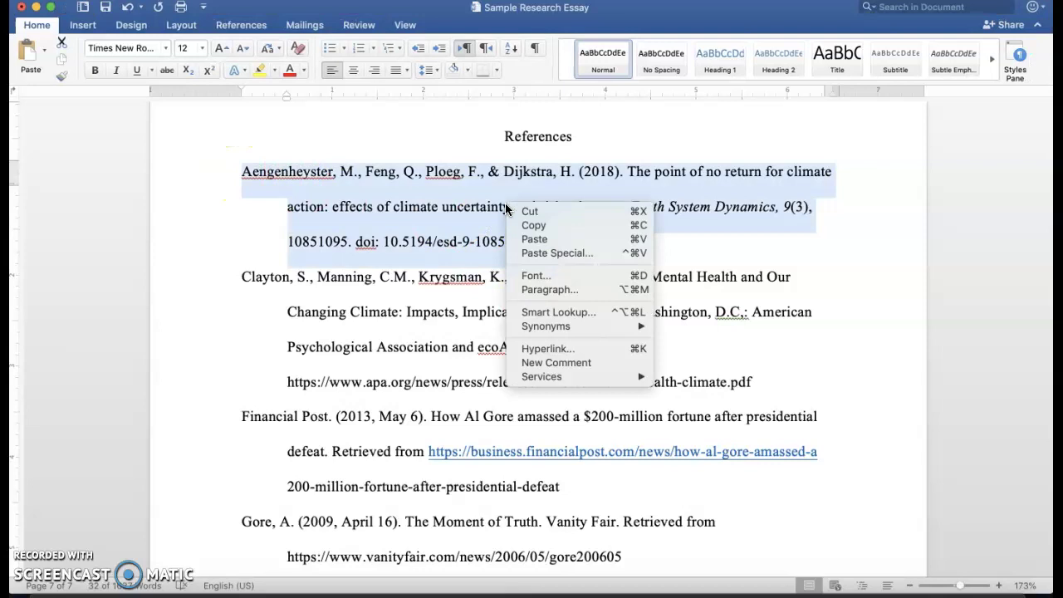
pyautogui.click(544, 289)
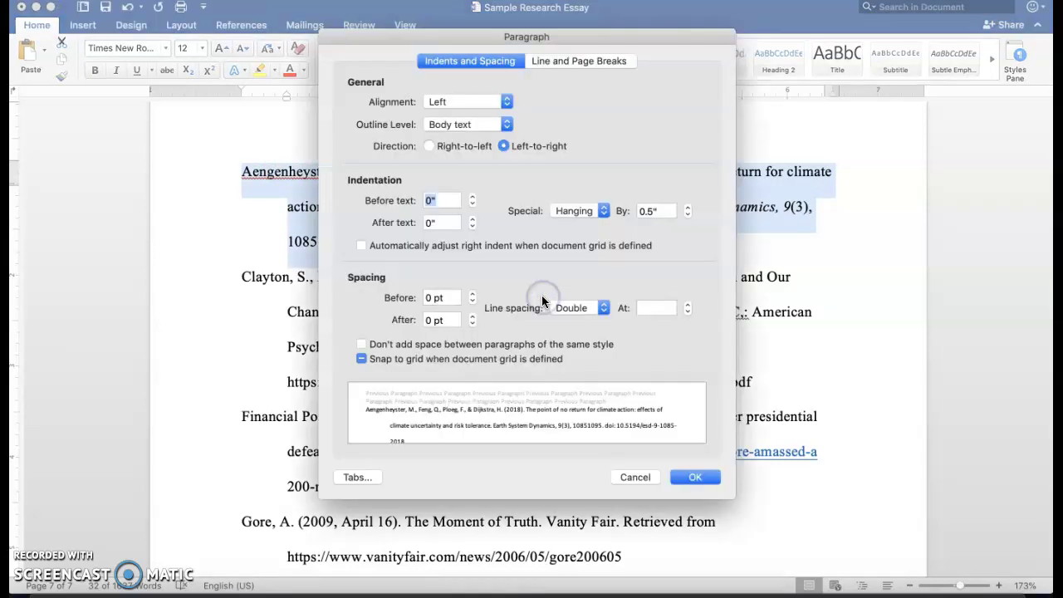
pyautogui.click(591, 211)
pyautogui.click(591, 186)
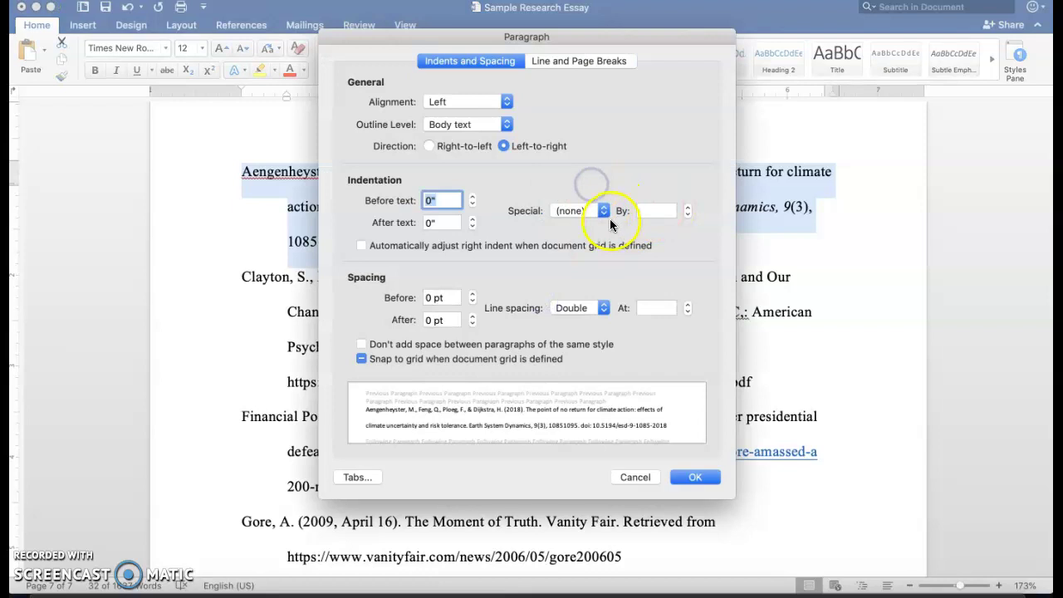
pyautogui.click(694, 476)
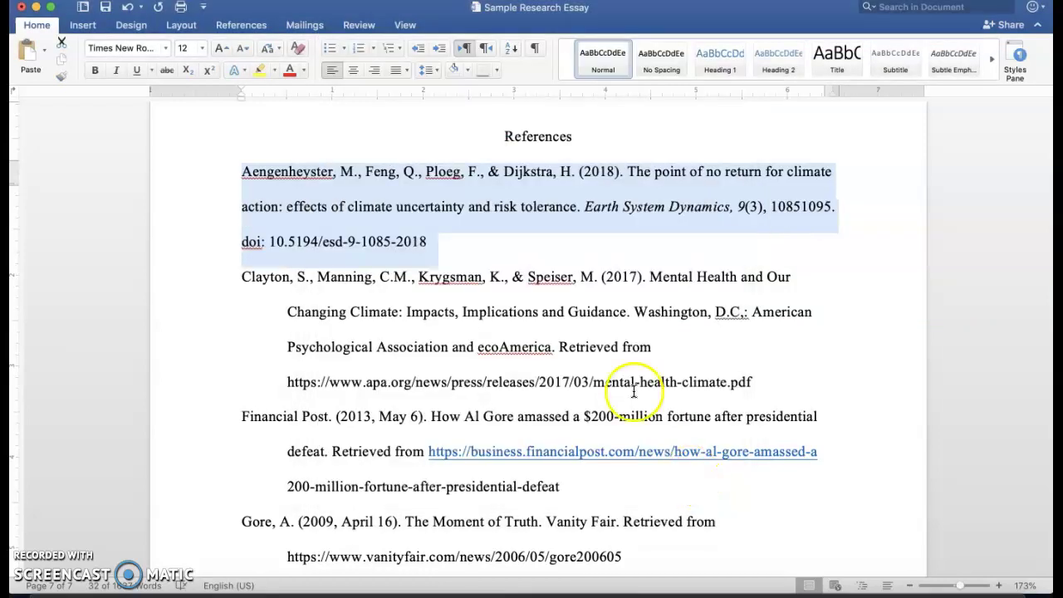
pyautogui.click(490, 260)
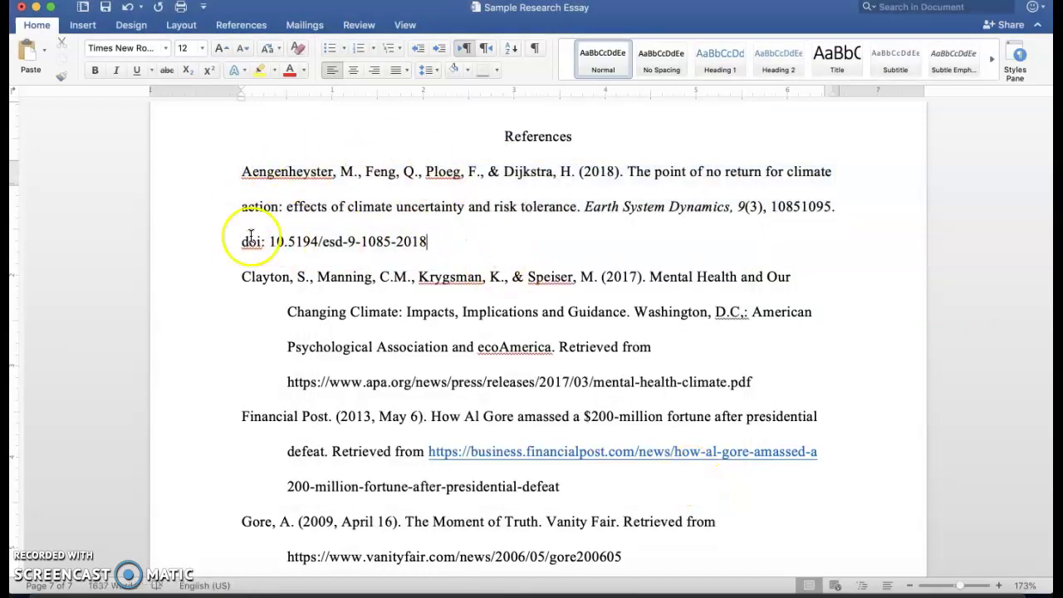
# Reformat the whole first reference entry with a Hanging special indent of 0.5" and deselect it
pyautogui.moveTo(240, 175); pyautogui.dragTo(387, 205)
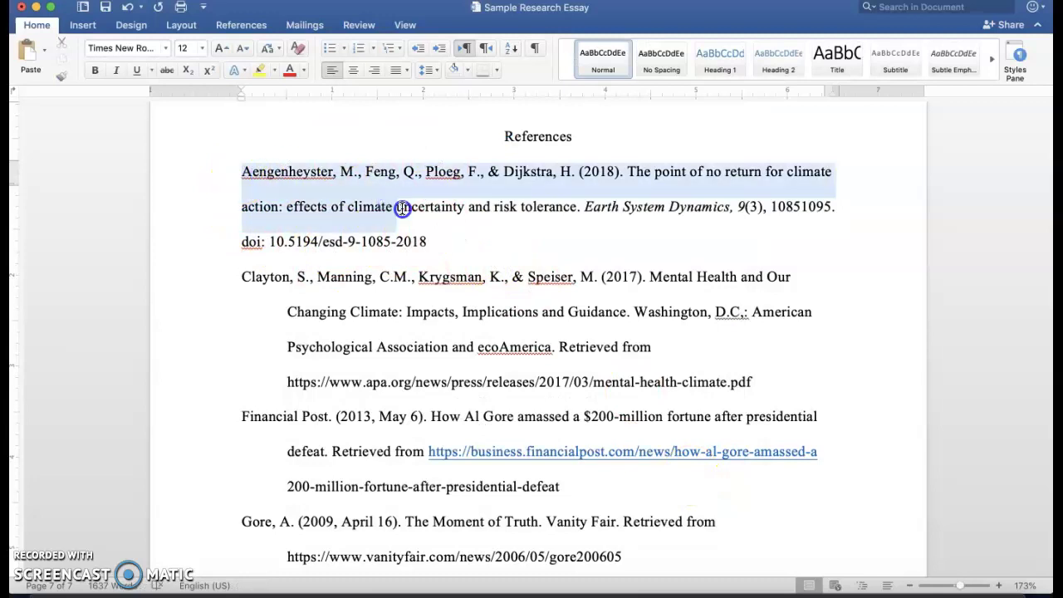
pyautogui.moveTo(418, 220); pyautogui.dragTo(427, 238)
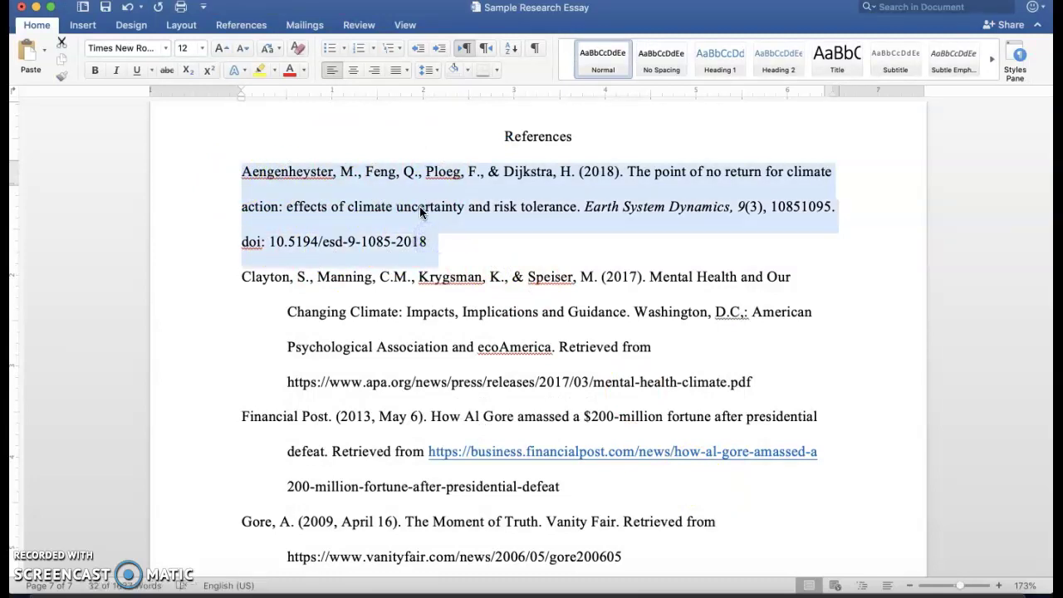
pyautogui.rightClick(419, 206)
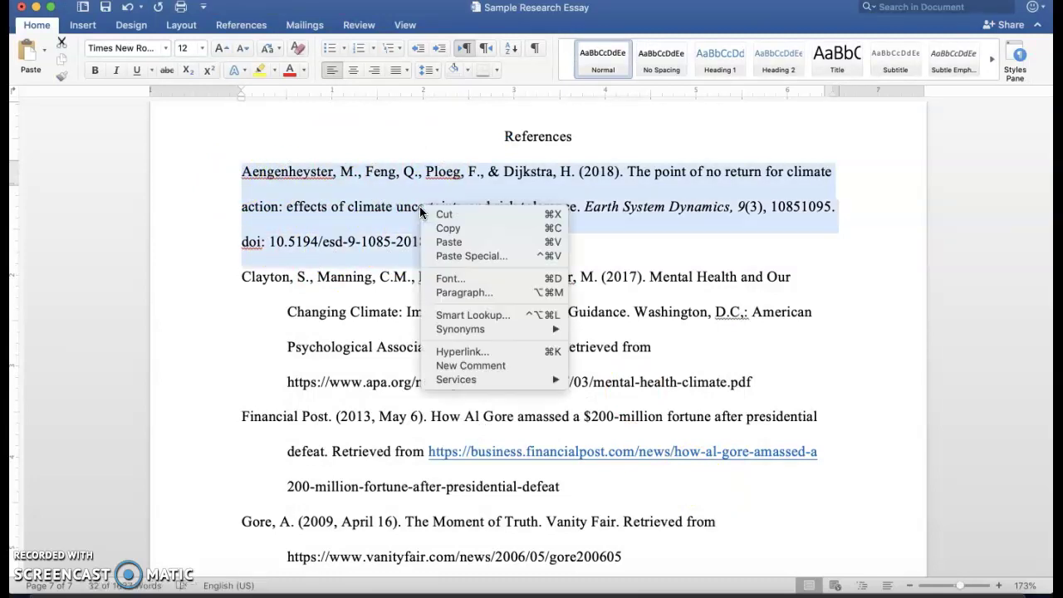
pyautogui.click(467, 294)
pyautogui.click(600, 210)
pyautogui.click(594, 236)
pyautogui.click(688, 206)
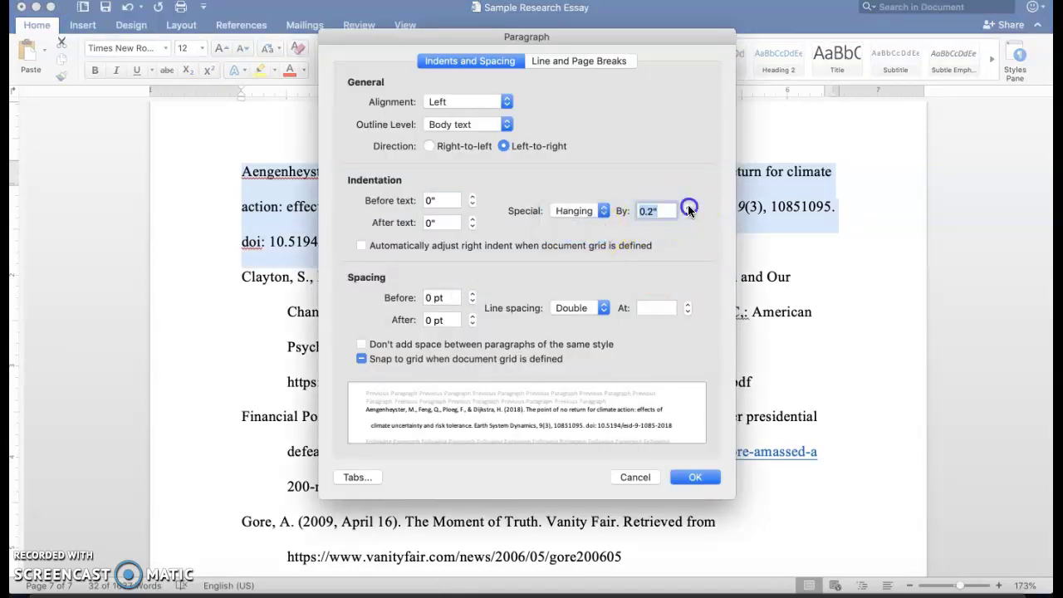
pyautogui.click(688, 207)
pyautogui.click(688, 207)
pyautogui.click(688, 207)
pyautogui.click(683, 476)
pyautogui.click(560, 335)
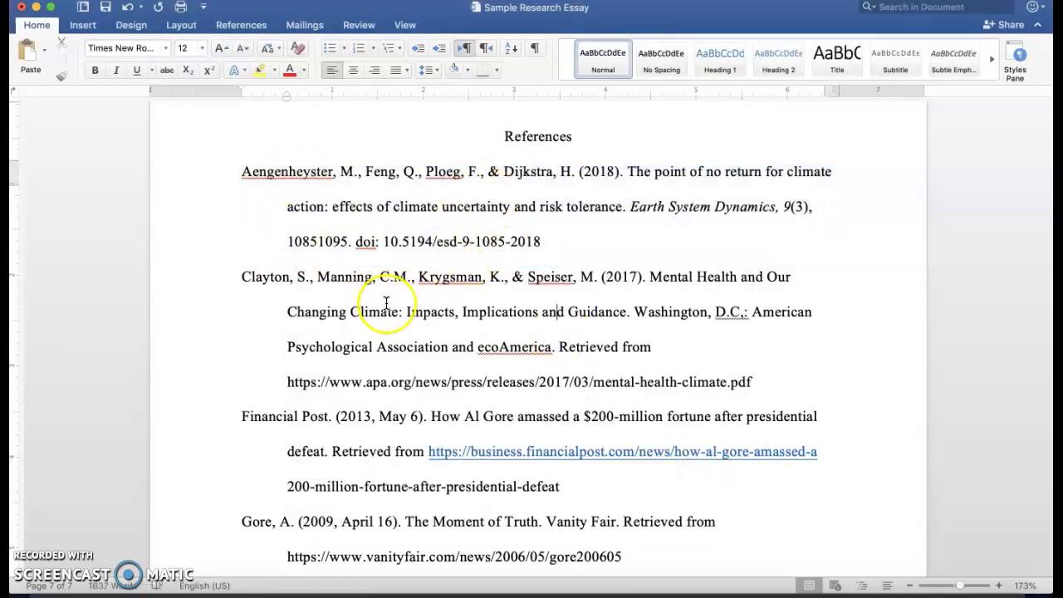
# Examine the author list of the first reference entry, including the initials, commas and the ampersand before the last author
pyautogui.click(372, 227)
pyautogui.click(333, 172)
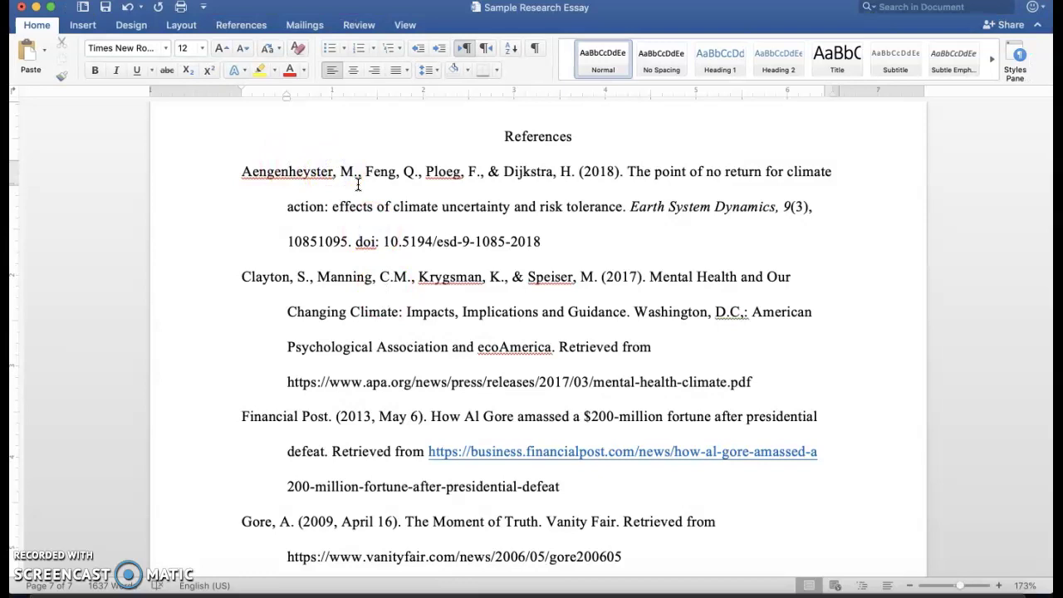
pyautogui.click(358, 171)
pyautogui.moveTo(240, 172); pyautogui.dragTo(489, 172)
pyautogui.click(492, 172)
pyautogui.doubleClick(495, 172)
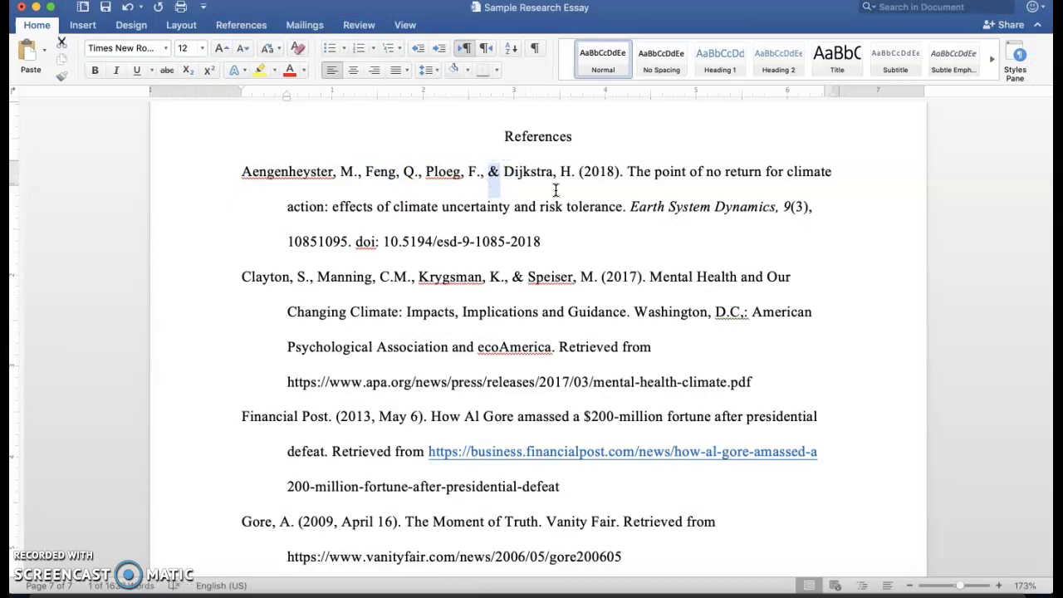
# Examine the italic journal title "Earth System Dynamics" and the volume number in the first reference entry
pyautogui.click(596, 215)
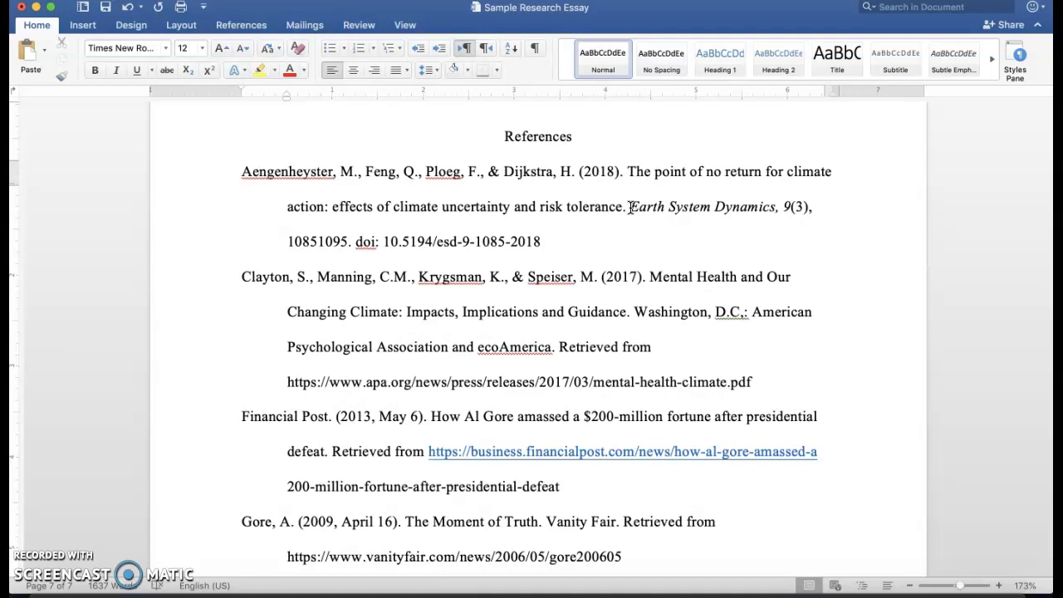
pyautogui.moveTo(630, 207); pyautogui.dragTo(786, 211)
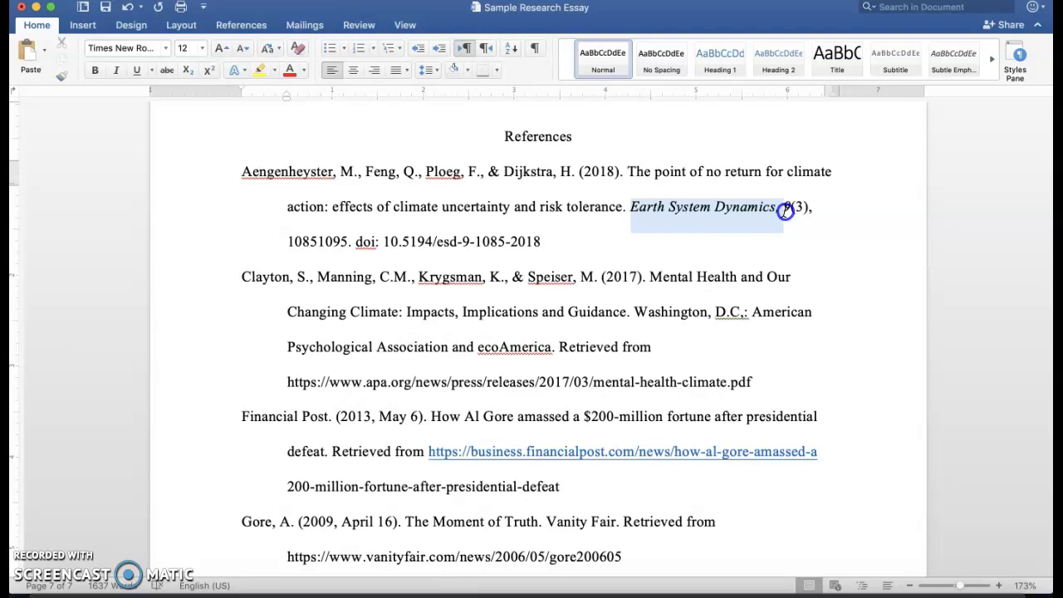
pyautogui.moveTo(786, 211); pyautogui.dragTo(782, 210)
pyautogui.moveTo(782, 210); pyautogui.dragTo(791, 210)
pyautogui.click(788, 204)
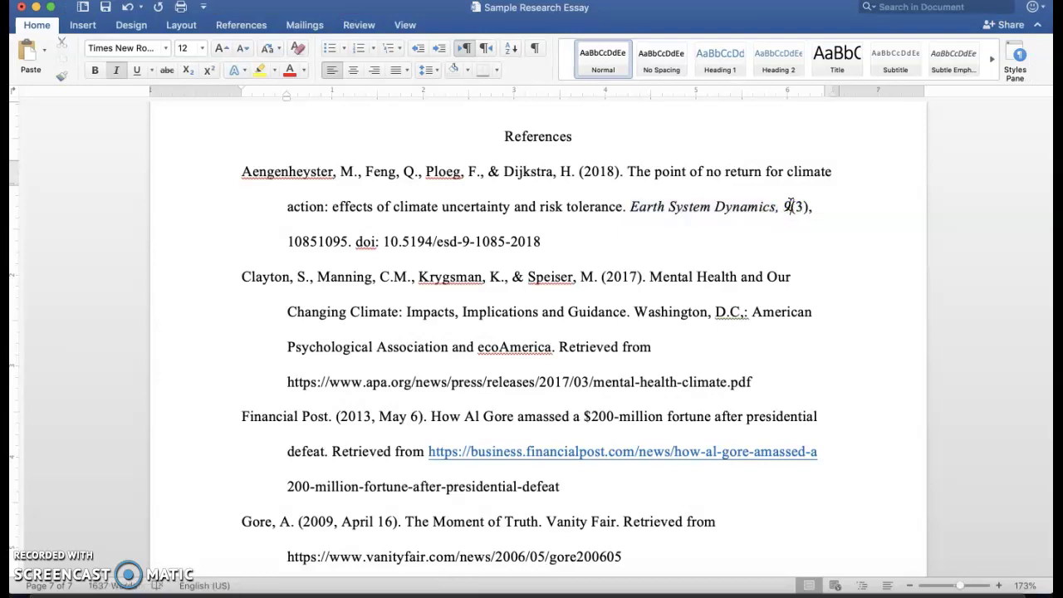
# Italicize the volume number 9 after the journal title in the first reference entry and check the styling of the issue number (3)
pyautogui.moveTo(791, 205); pyautogui.dragTo(783, 209)
pyautogui.click(781, 208)
pyautogui.click(785, 208)
pyautogui.doubleClick(789, 208)
pyautogui.press('super+i')
pyautogui.click(808, 264)
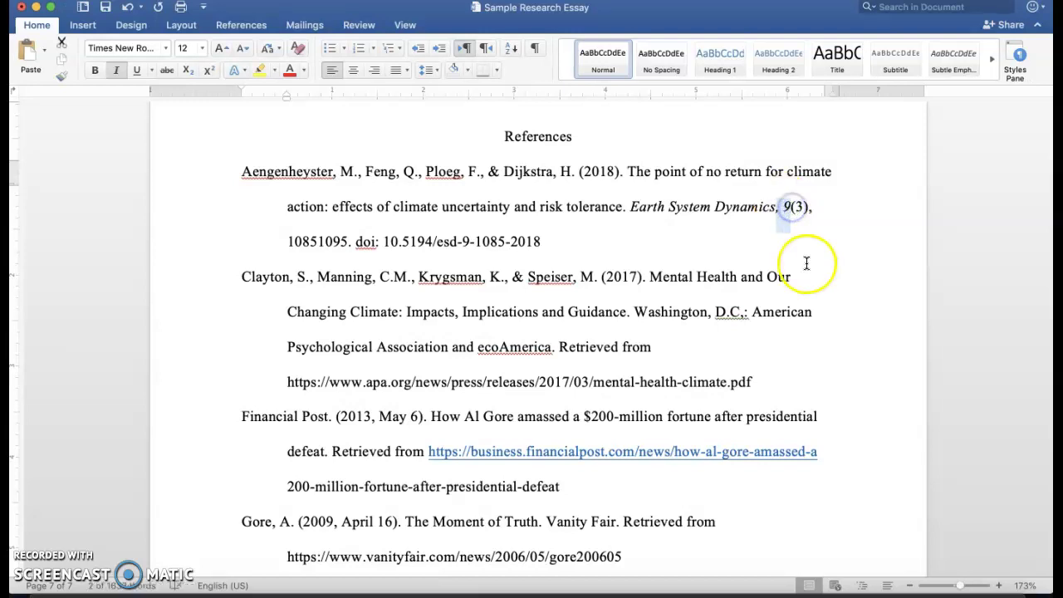
pyautogui.doubleClick(807, 202)
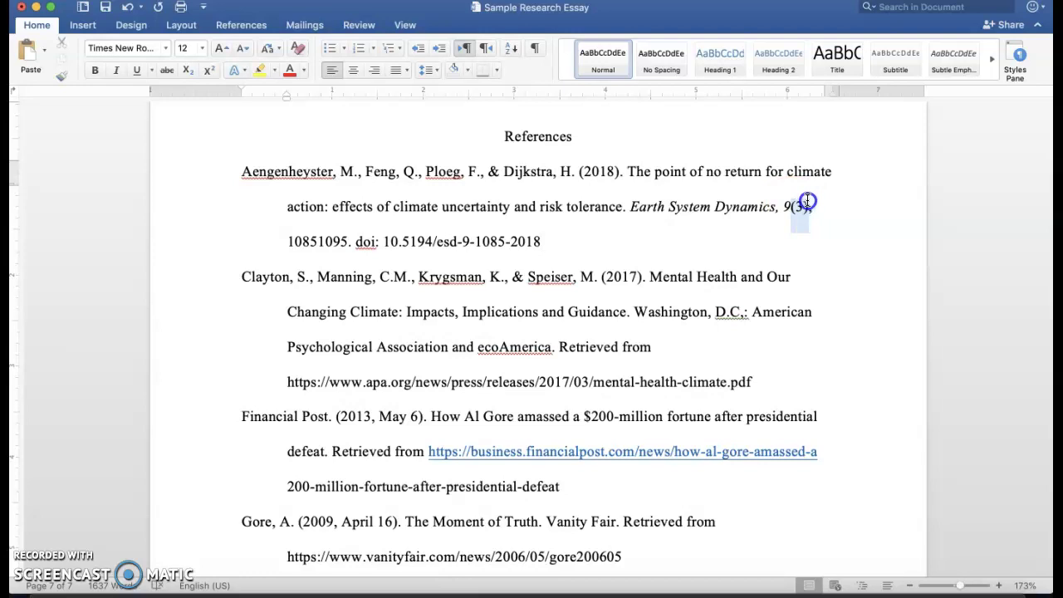
pyautogui.press('super+i')
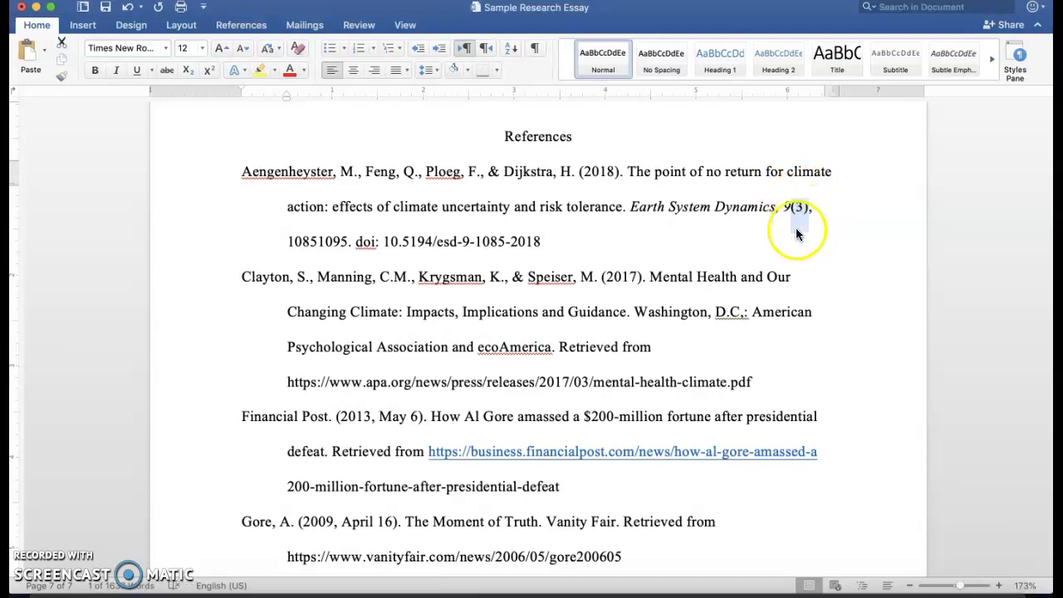
# Replace the comma after "D.C" with a period in the second reference entry so it reads "D.C.:"
pyautogui.click(744, 316)
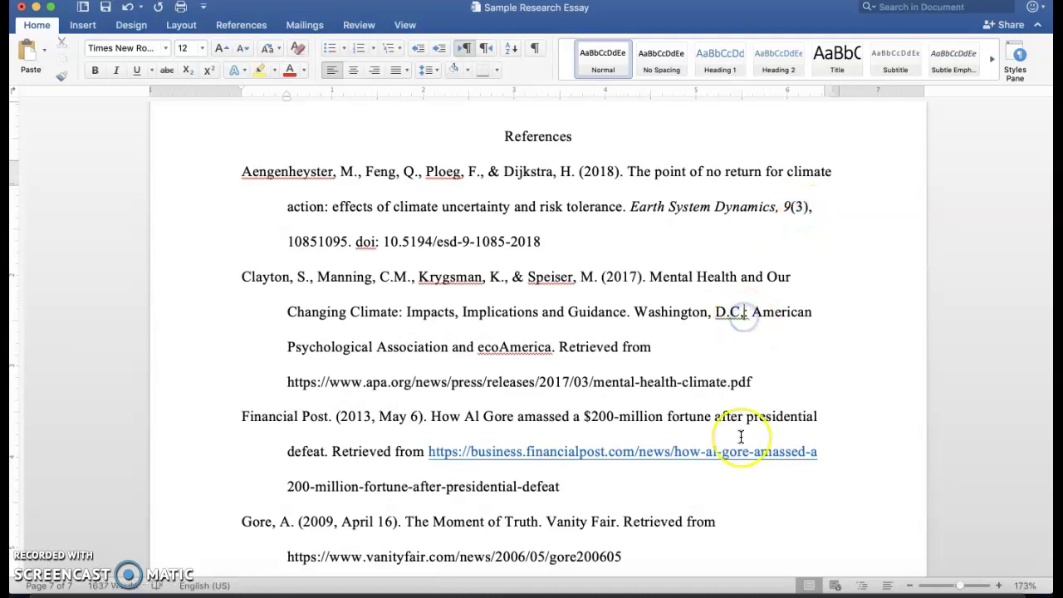
pyautogui.press('Left')
pyautogui.press('Delete')
pyautogui.write('.')
# Look through the remaining reference entries to the end of the list, including the retrieval link of the NASA entry
pyautogui.scroll(-2, 796, 429)
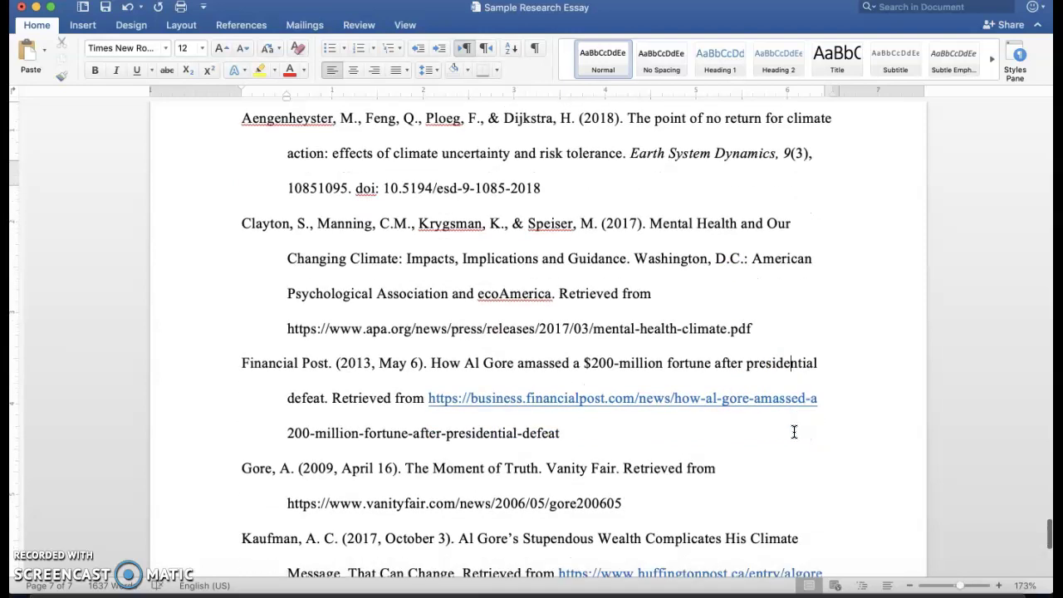
pyautogui.scroll(-10, 794, 432)
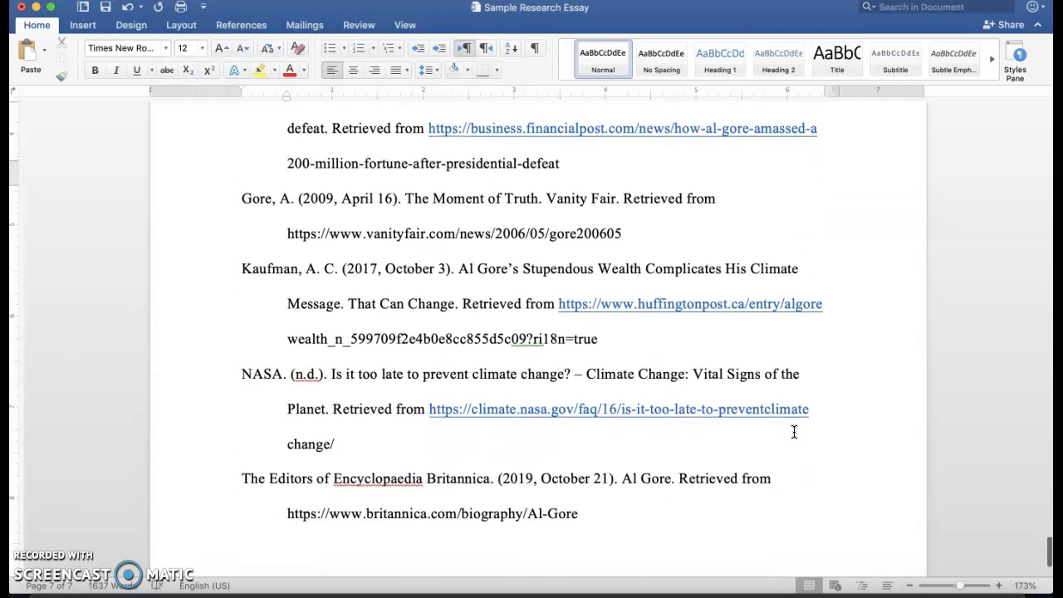
pyautogui.scroll(-2, 794, 432)
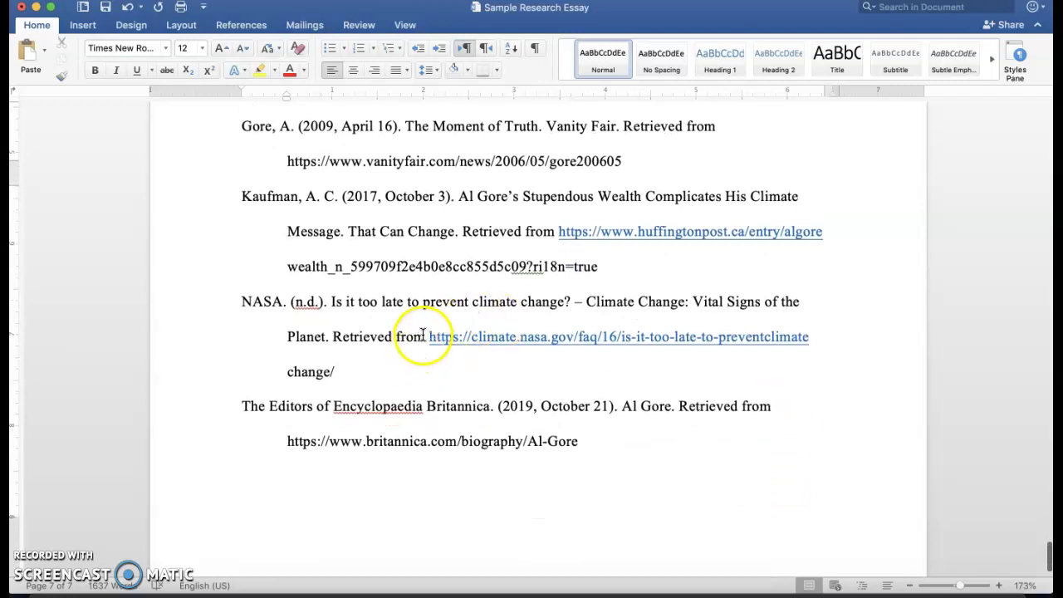
pyautogui.moveTo(422, 334); pyautogui.dragTo(439, 363)
pyautogui.click(442, 366)
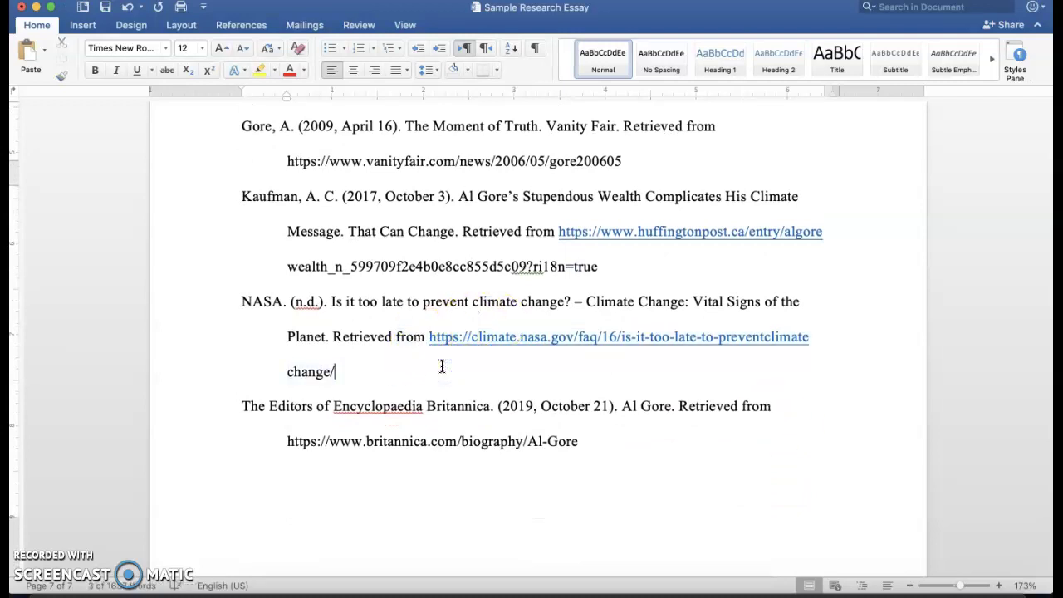
pyautogui.scroll(-2, 442, 367)
pyautogui.scroll(3, 442, 366)
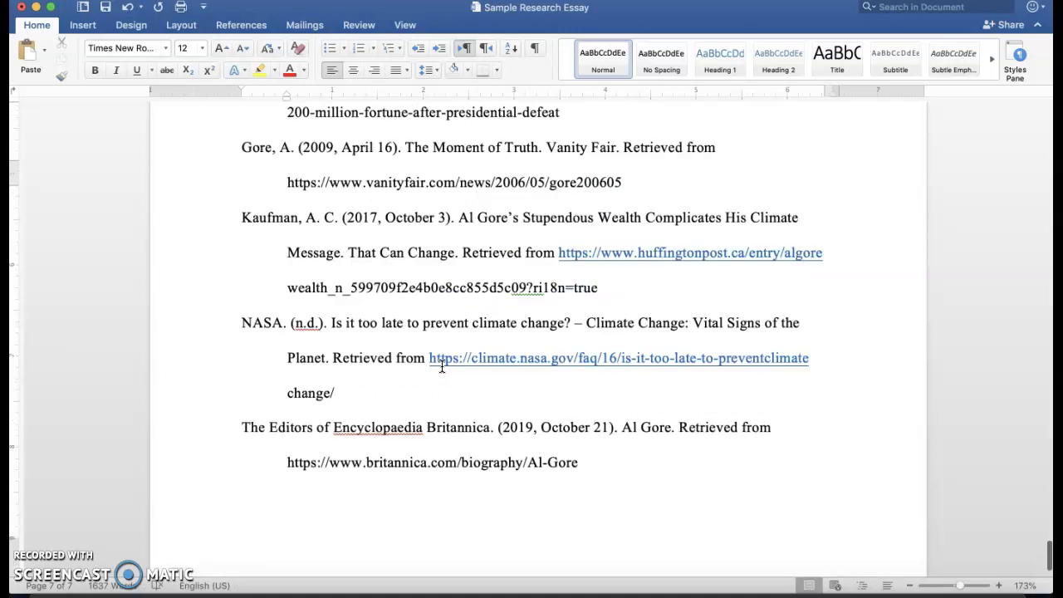
# Go back through the whole essay to the title page and review its title, student, college and professor lines
pyautogui.scroll(10, 442, 366)
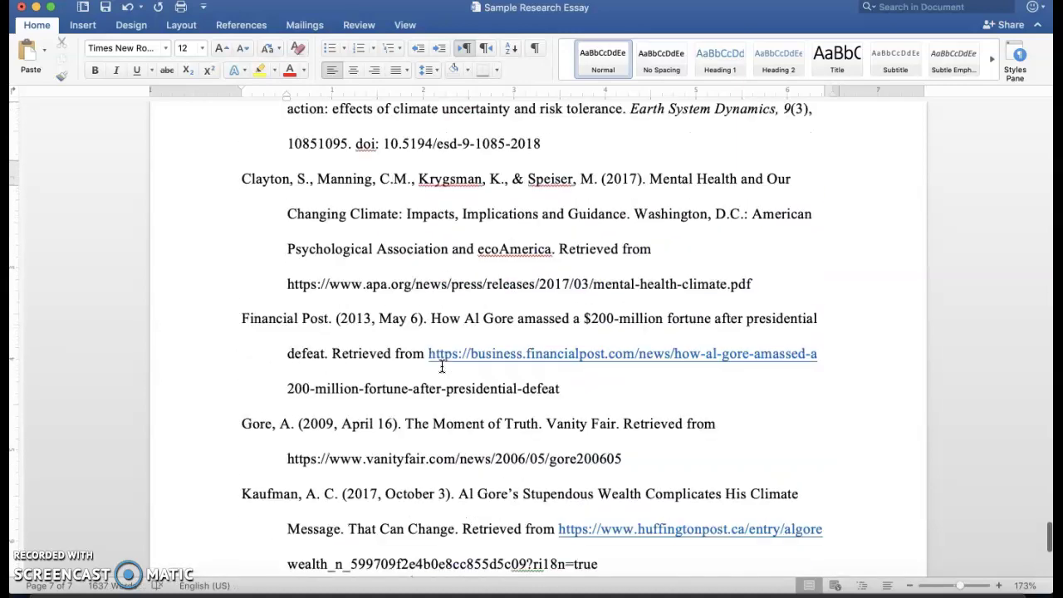
pyautogui.scroll(12, 442, 367)
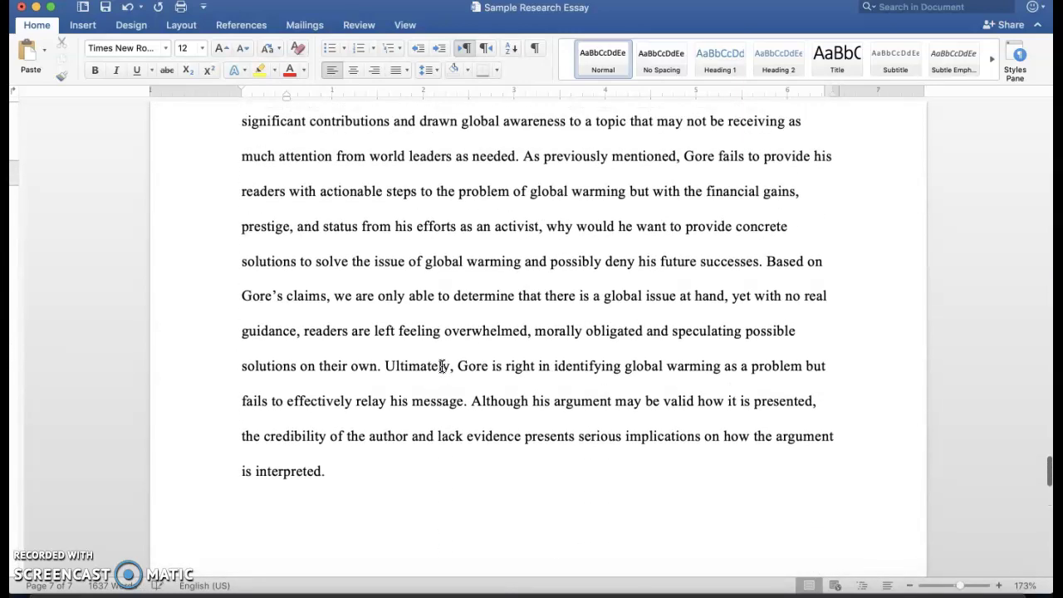
pyautogui.scroll(20, 442, 367)
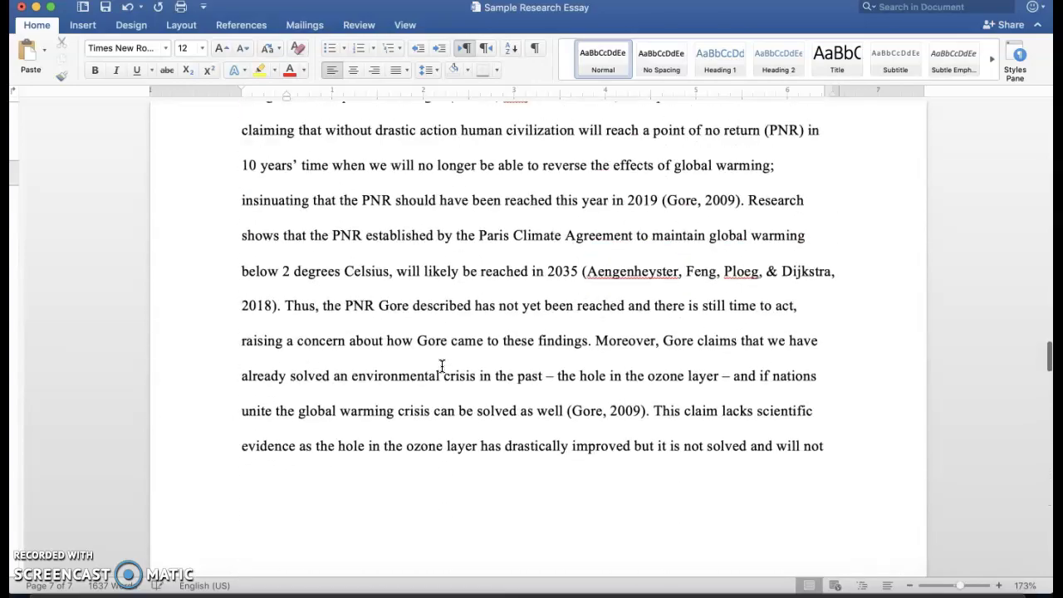
pyautogui.scroll(20, 441, 366)
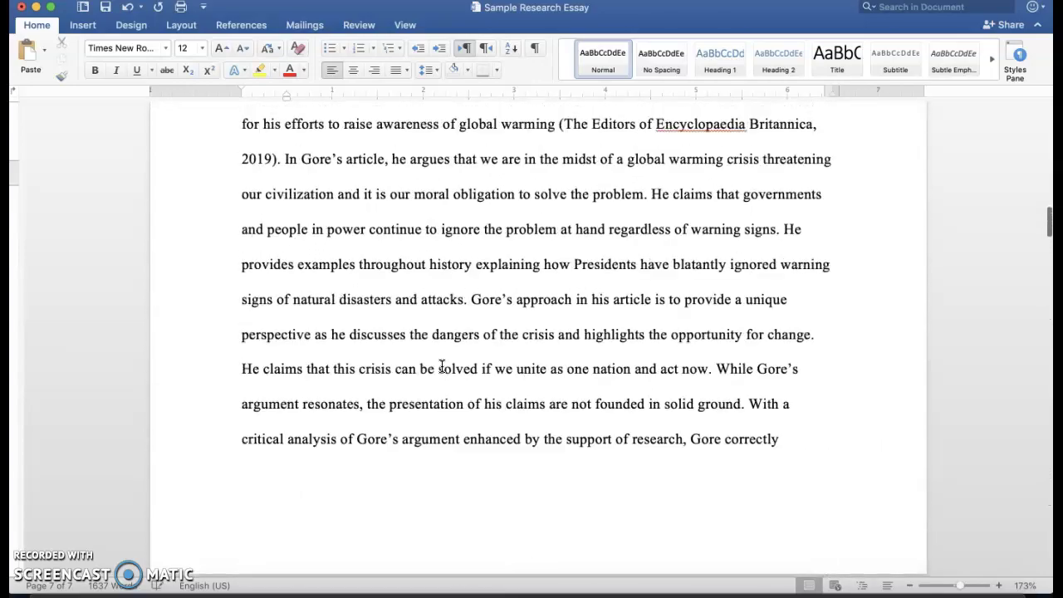
pyautogui.scroll(20, 441, 367)
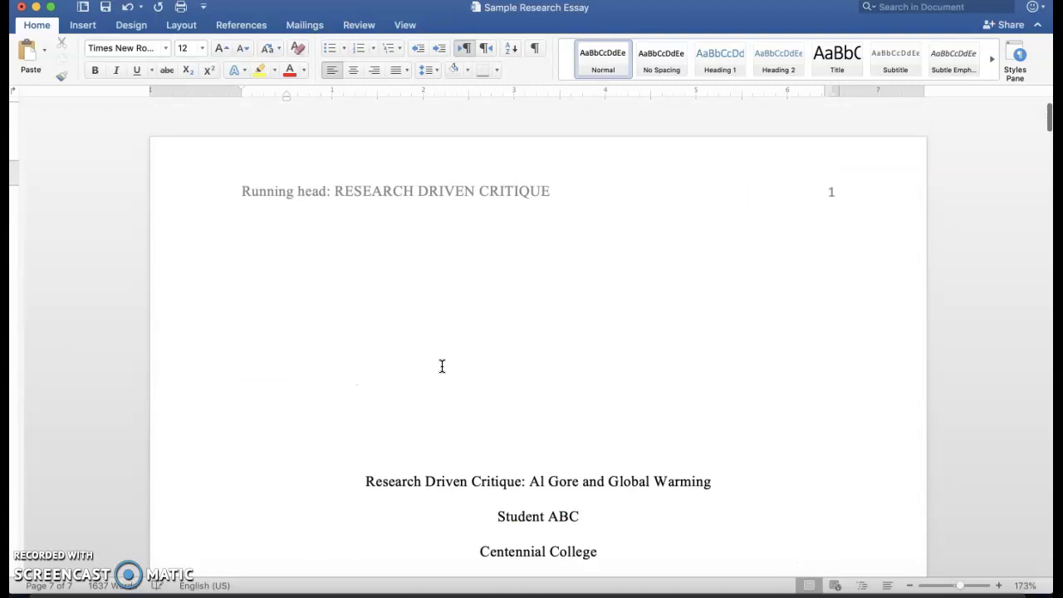
pyautogui.scroll(-5, 442, 366)
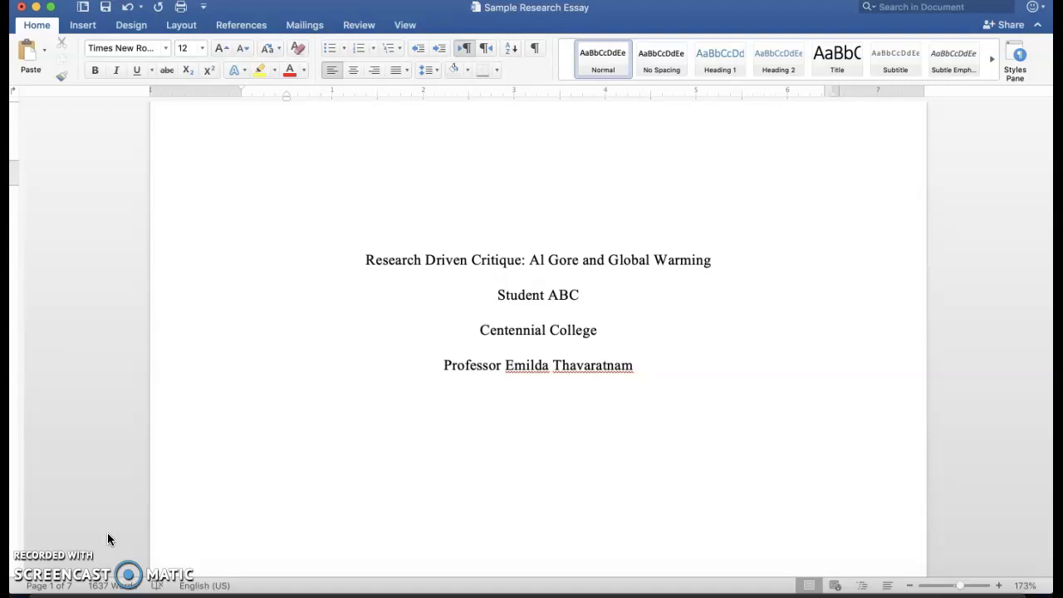
pyautogui.click(80, 550)
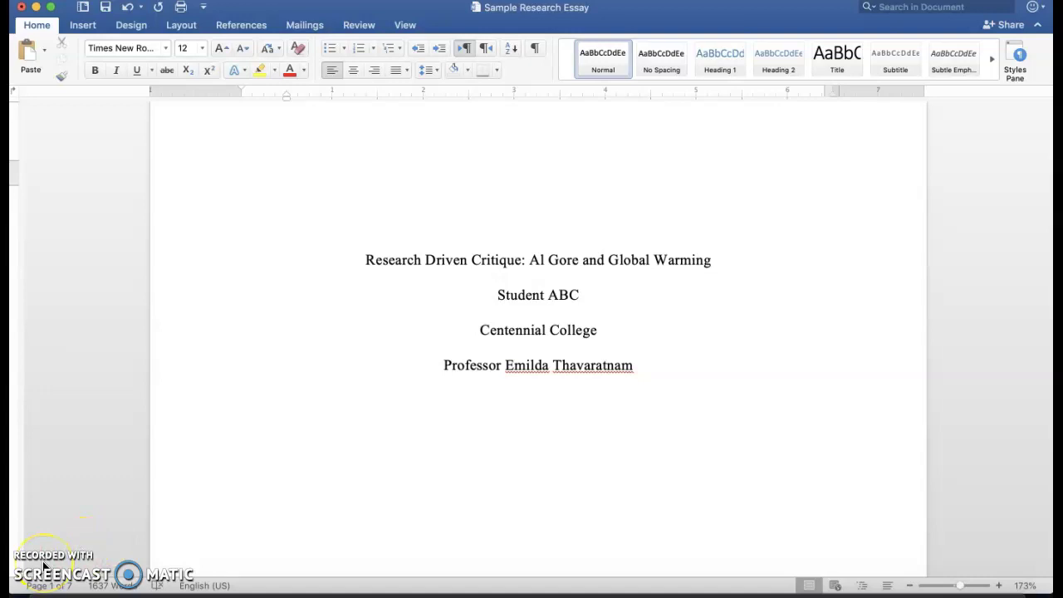